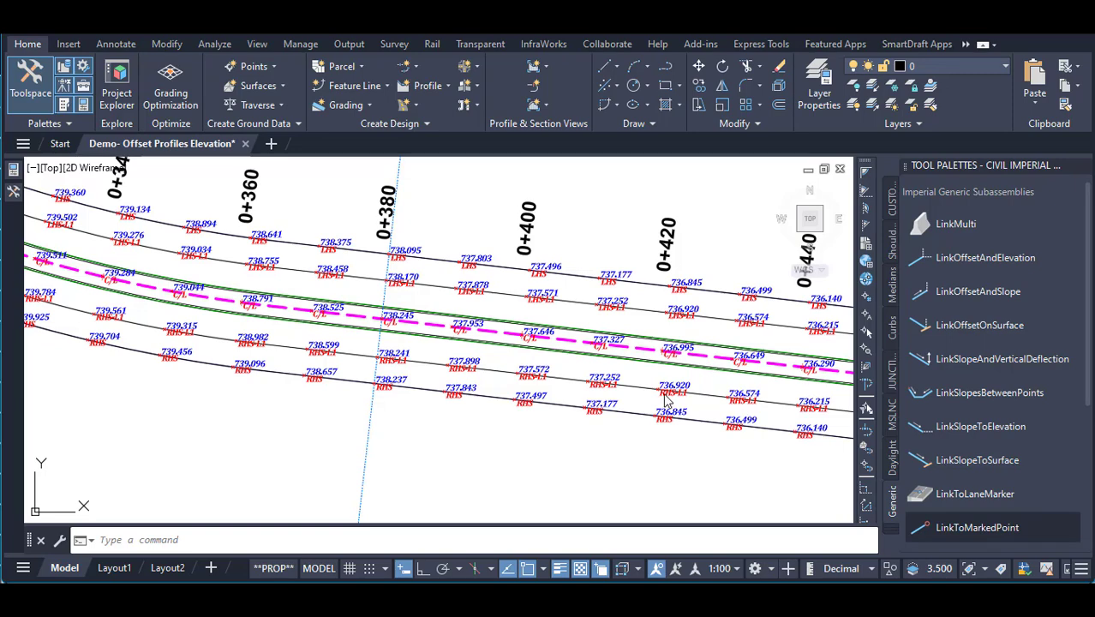
Zoom and pan from the plan labels down to the profile view elevation bands for stations 0+120 to 0+230
{"action": "scroll", "coordinate": [424, 322], "scroll_direction": "up", "scroll_amount": 3}
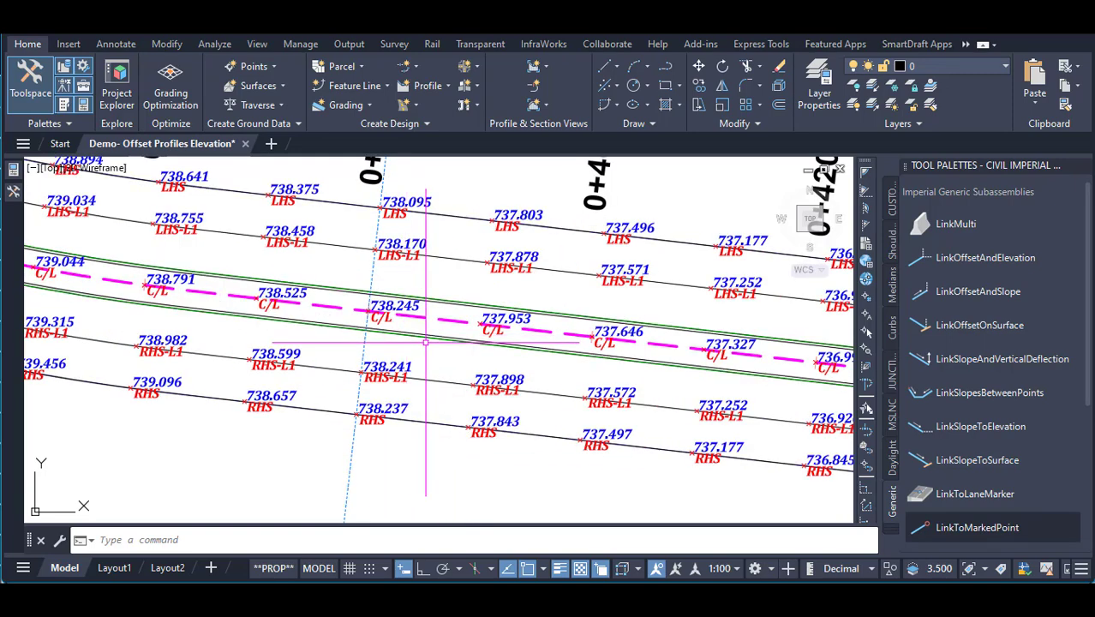
{"action": "scroll", "coordinate": [426, 328], "scroll_direction": "down", "scroll_amount": 3}
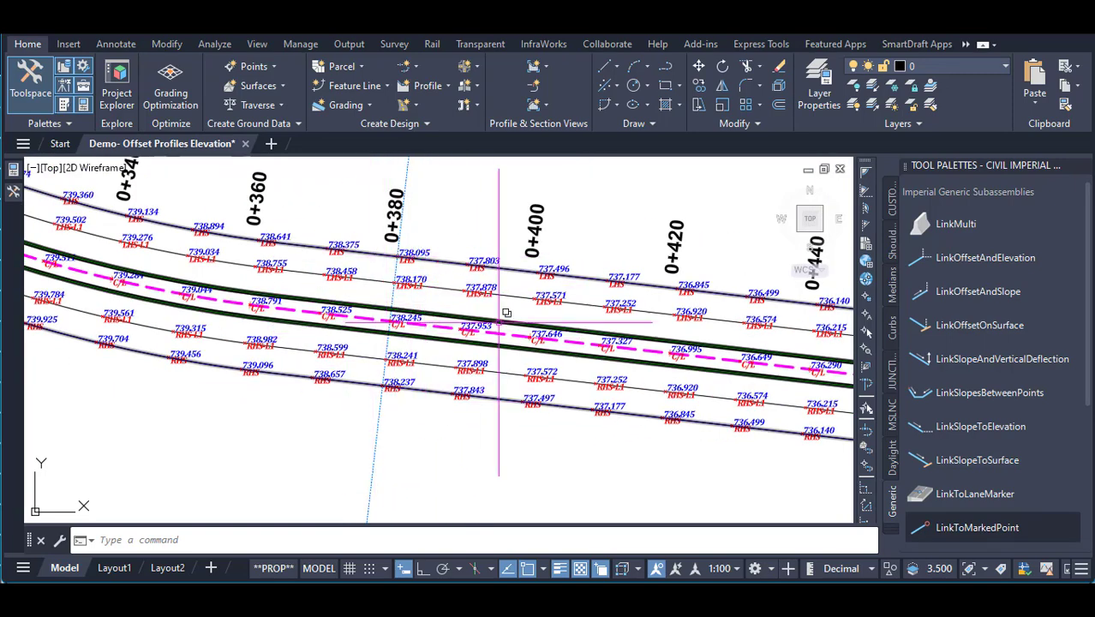
{"action": "scroll", "coordinate": [381, 342], "scroll_direction": "down", "scroll_amount": 5}
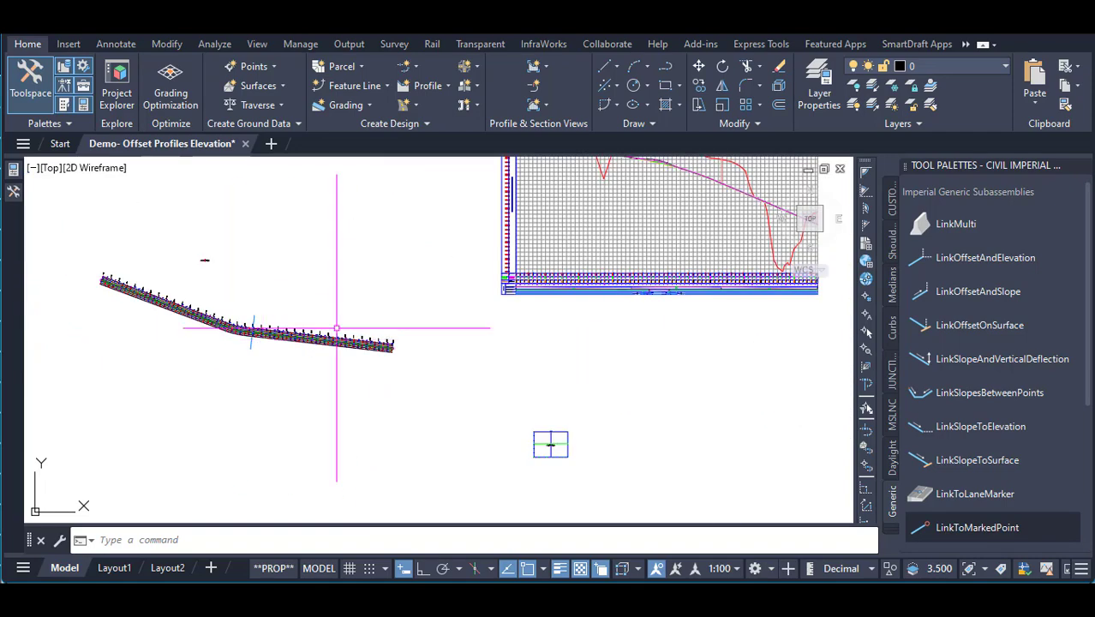
{"action": "scroll", "coordinate": [550, 444], "scroll_direction": "up", "scroll_amount": 10}
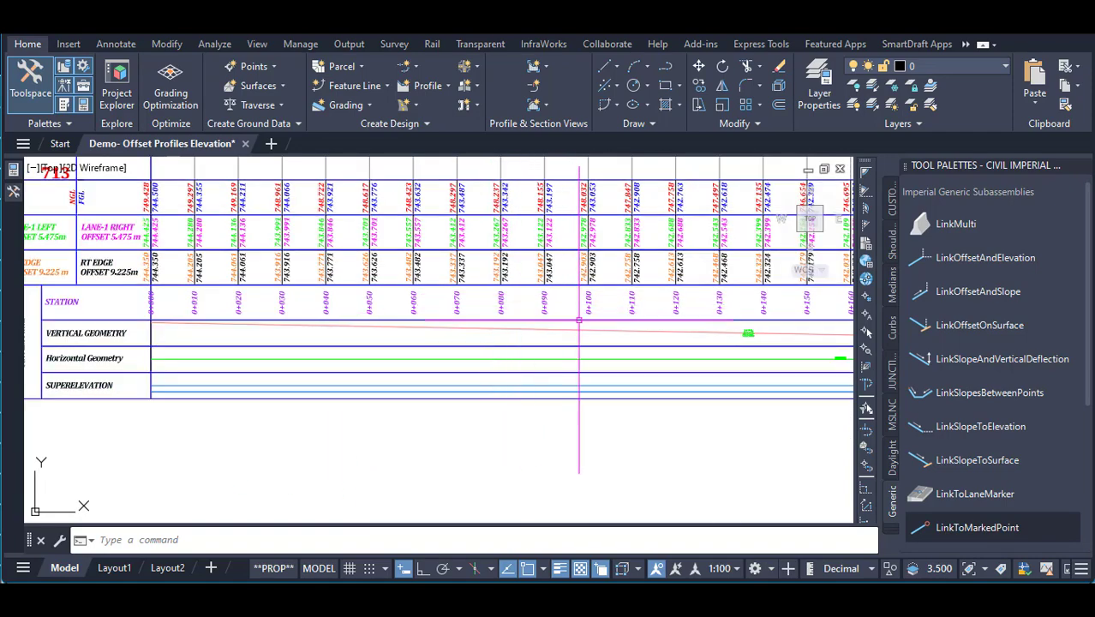
{"action": "scroll", "coordinate": [612, 411], "scroll_direction": "up", "scroll_amount": 3}
{"action": "scroll", "coordinate": [514, 369], "scroll_direction": "down", "scroll_amount": 3}
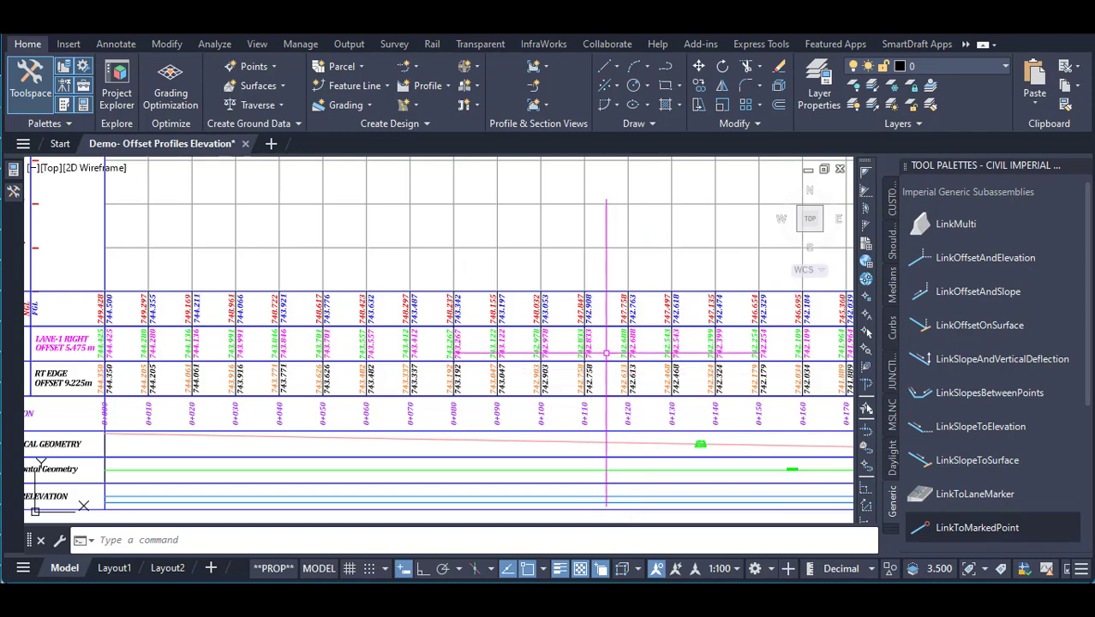
{"action": "scroll", "coordinate": [515, 355], "scroll_direction": "down", "scroll_amount": 5}
{"action": "scroll", "coordinate": [281, 379], "scroll_direction": "down", "scroll_amount": 3}
{"action": "scroll", "coordinate": [330, 380], "scroll_direction": "up", "scroll_amount": 5}
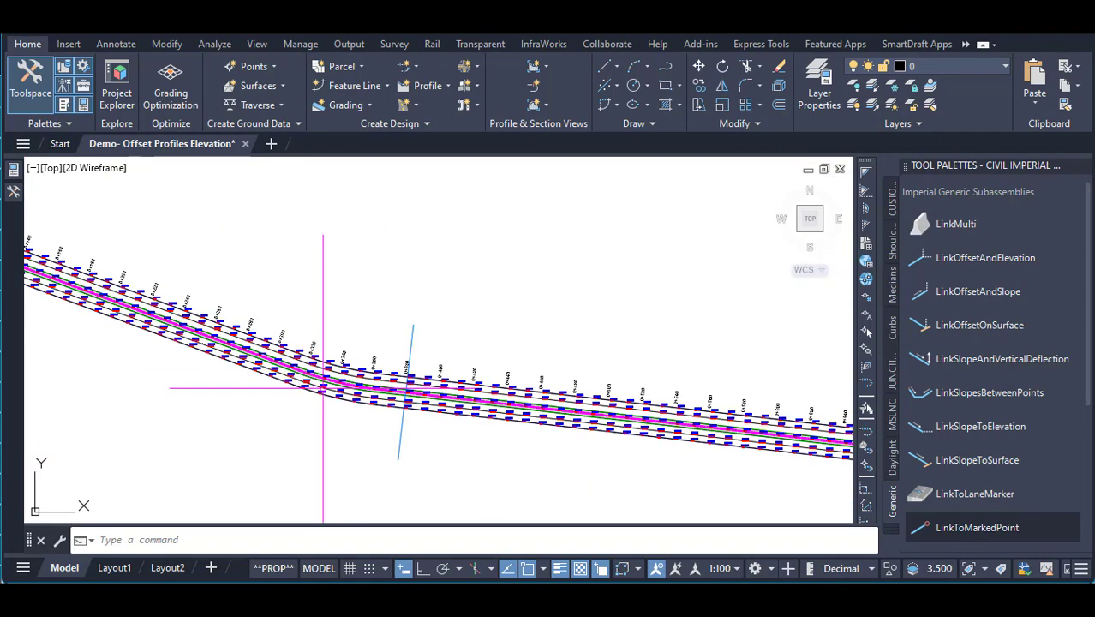
{"action": "scroll", "coordinate": [367, 391], "scroll_direction": "up", "scroll_amount": 4}
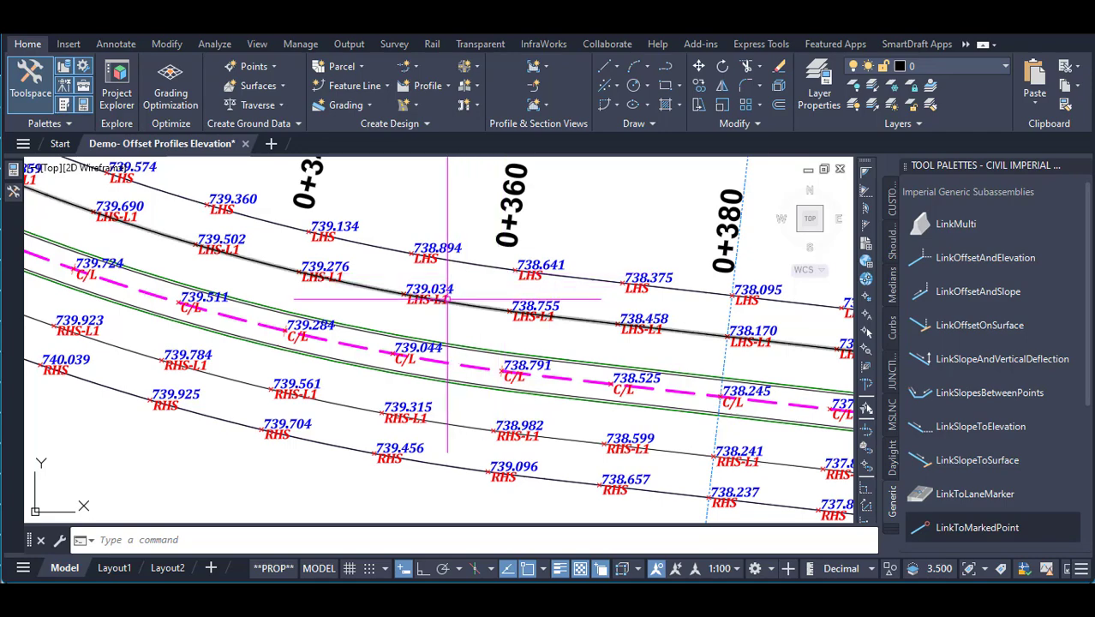
{"action": "scroll", "coordinate": [269, 372], "scroll_direction": "down", "scroll_amount": 3}
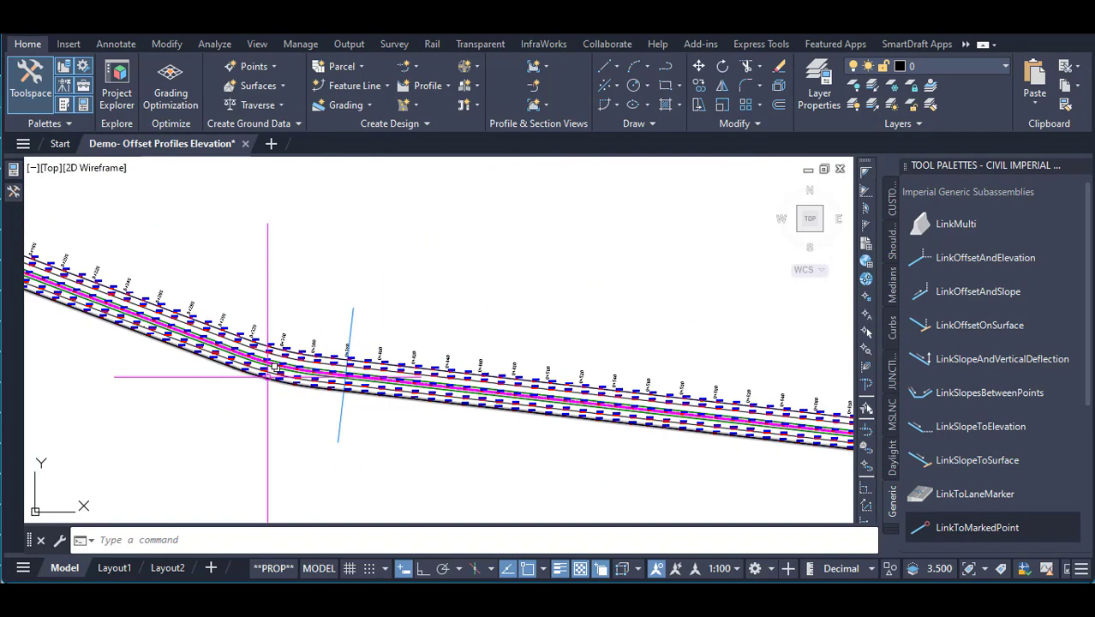
{"action": "scroll", "coordinate": [276, 379], "scroll_direction": "down", "scroll_amount": 3}
{"action": "scroll", "coordinate": [515, 351], "scroll_direction": "up", "scroll_amount": 5}
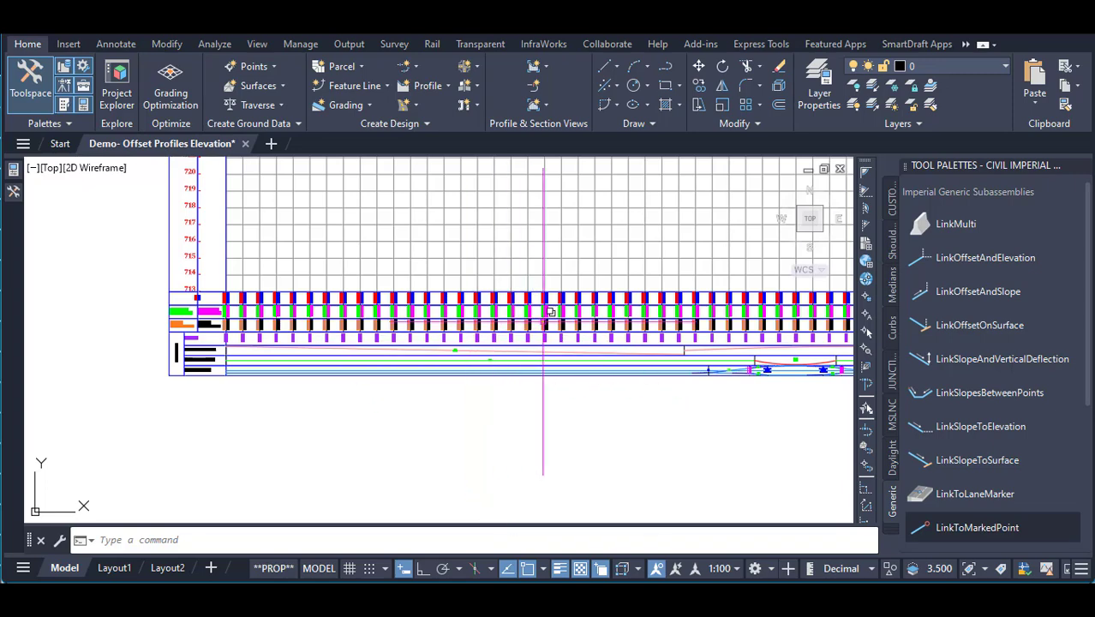
{"action": "scroll", "coordinate": [553, 356], "scroll_direction": "up", "scroll_amount": 5}
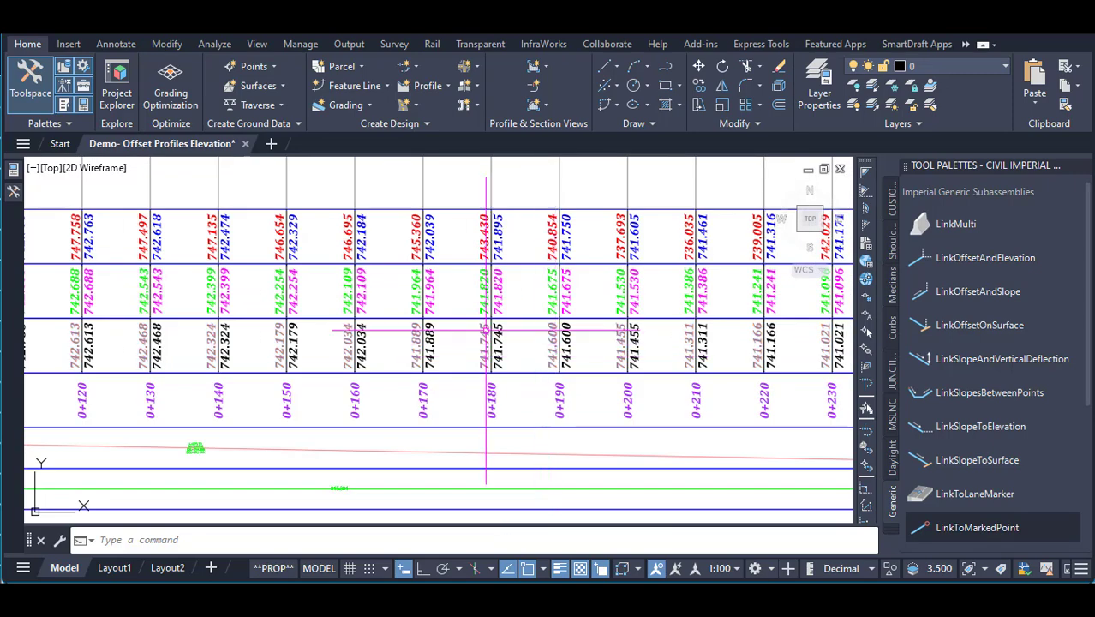
{"action": "left_click", "coordinate": [176, 311]}
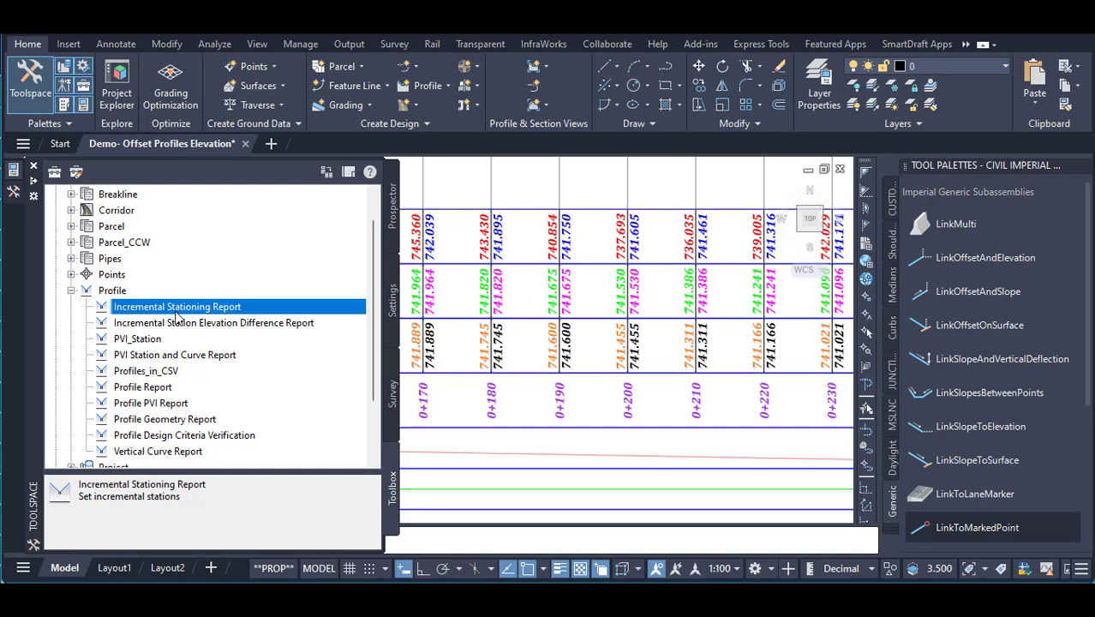
{"action": "left_click", "coordinate": [72, 291]}
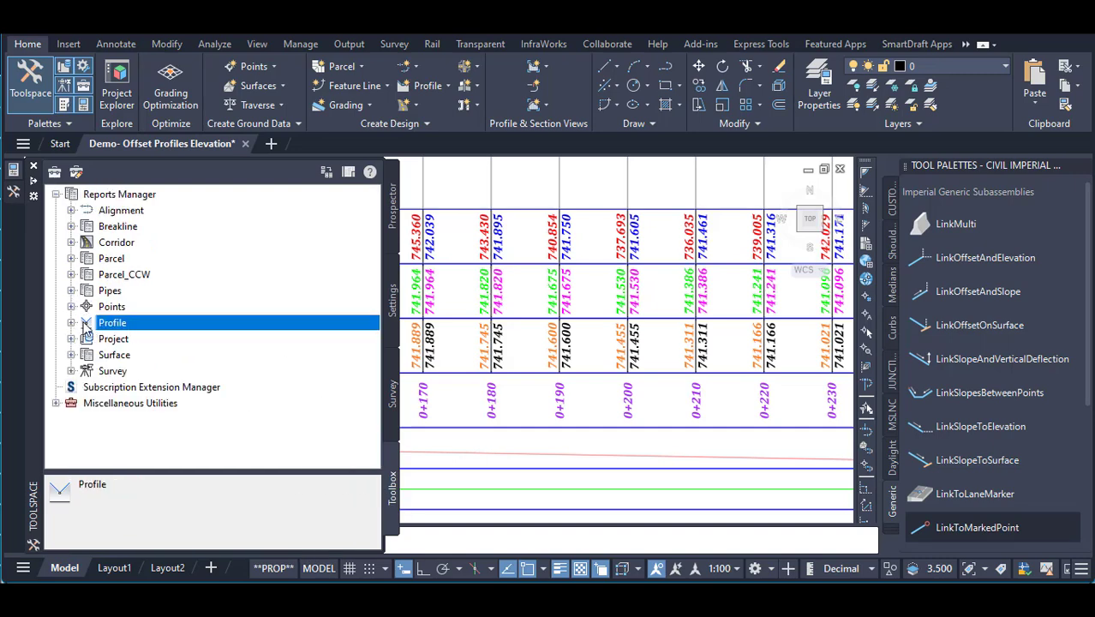
{"action": "left_click", "coordinate": [72, 323]}
{"action": "left_click", "coordinate": [142, 311]}
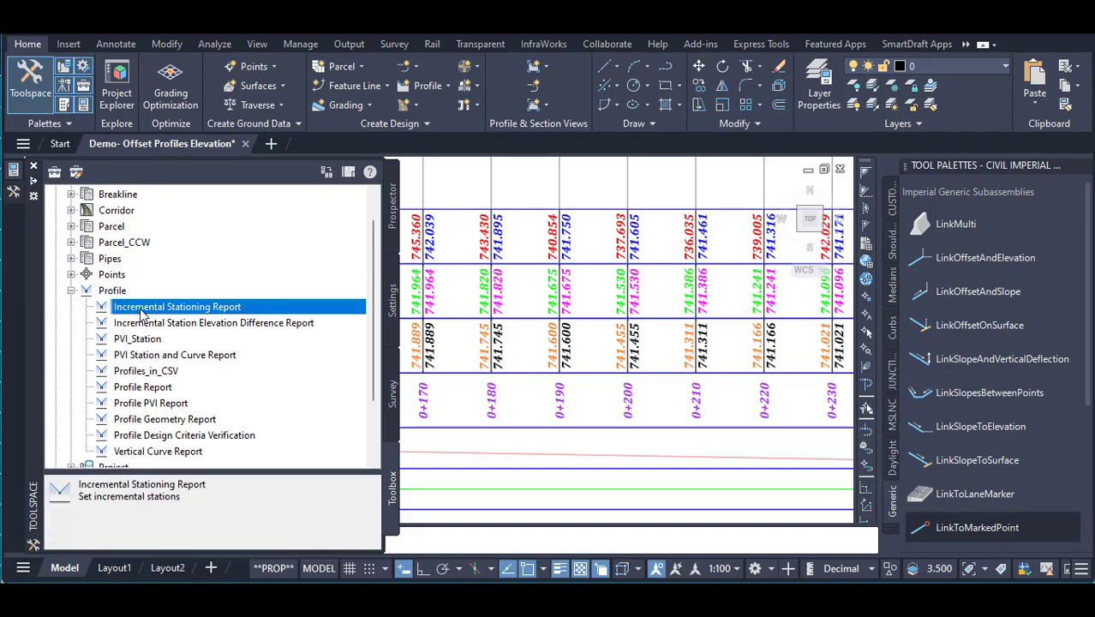
{"action": "right_click", "coordinate": [141, 315]}
{"action": "left_click", "coordinate": [184, 317]}
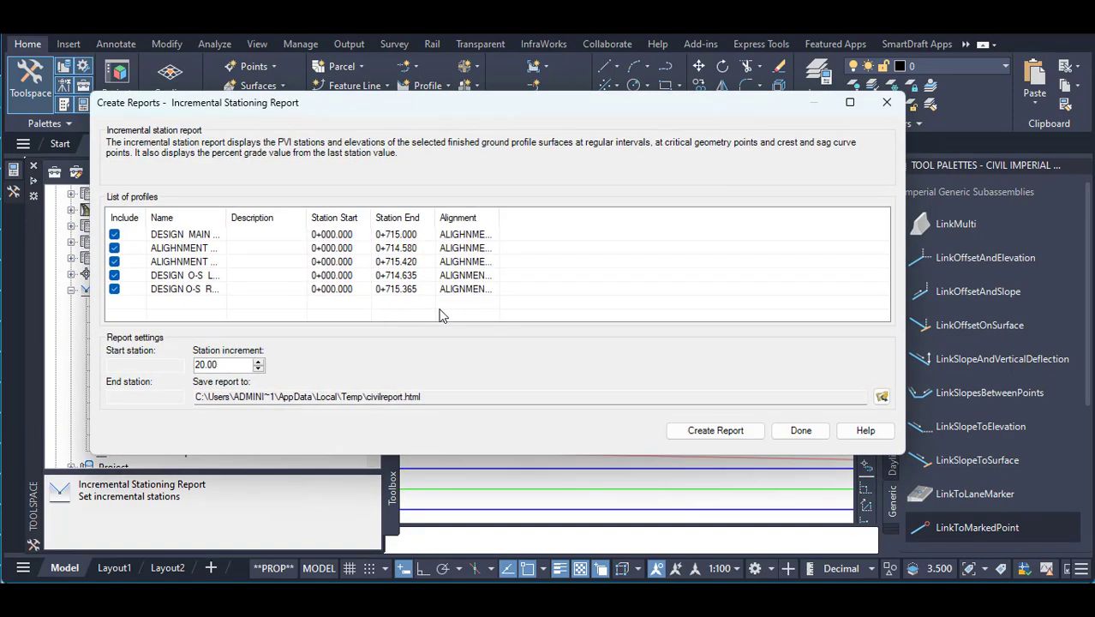
{"action": "left_click_drag", "start_coordinate": [497, 112], "coordinate": [623, 95]}
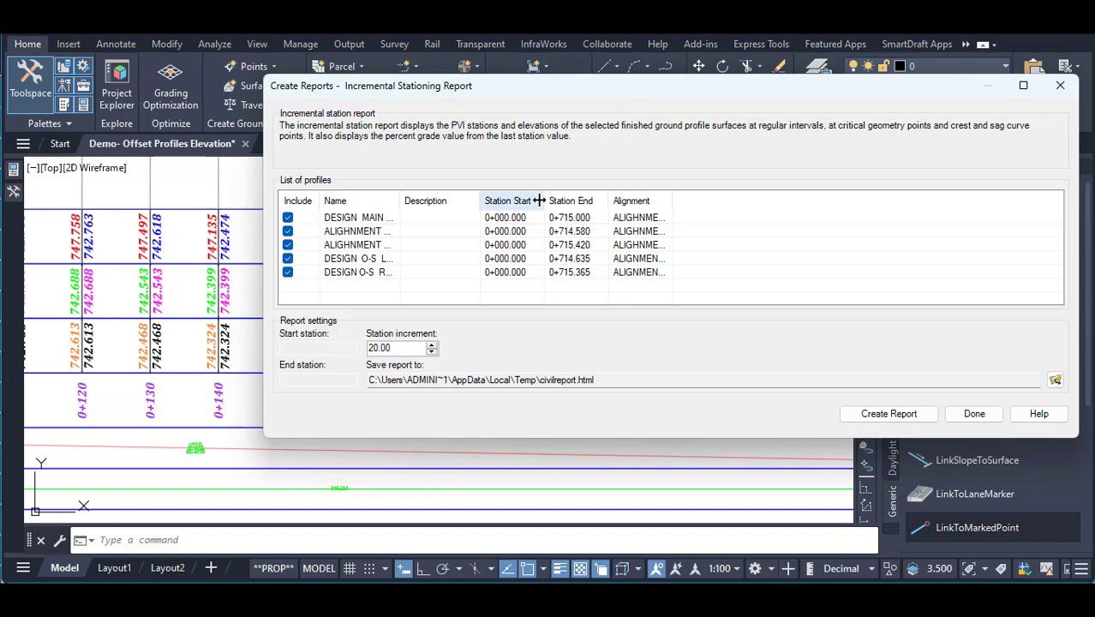
{"action": "left_click_drag", "start_coordinate": [400, 201], "coordinate": [577, 200]}
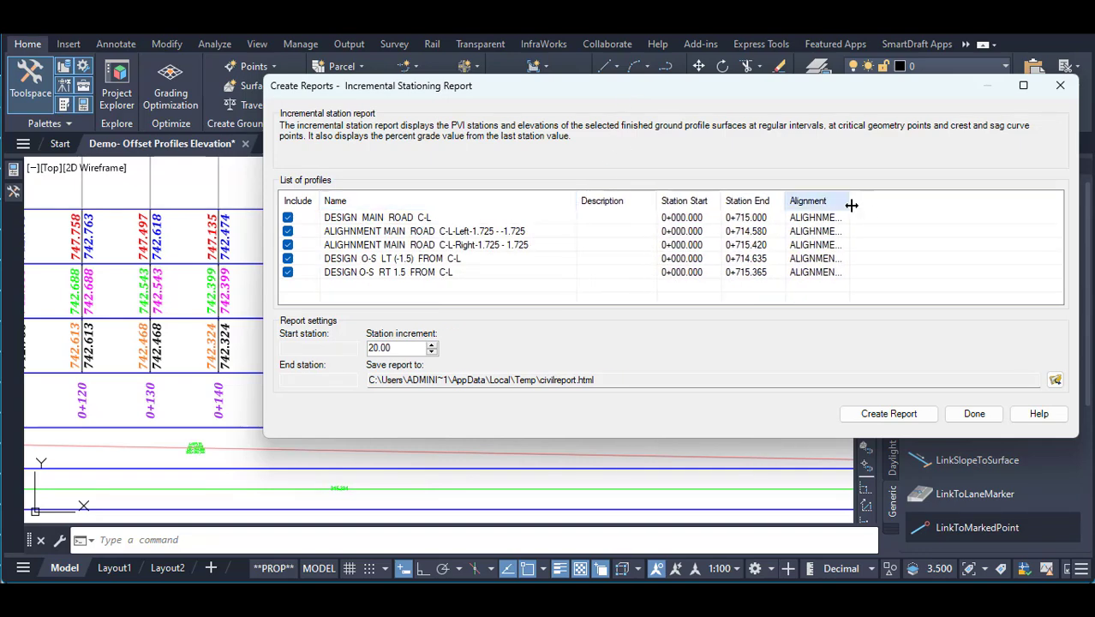
{"action": "left_click_drag", "start_coordinate": [853, 199], "coordinate": [994, 200]}
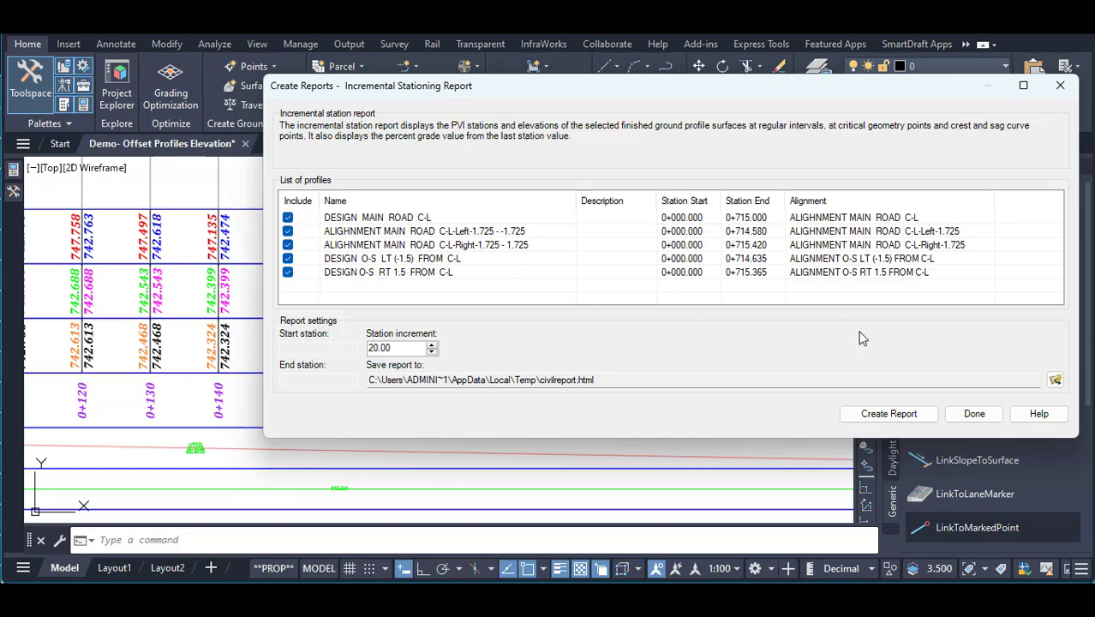
{"action": "left_click", "coordinate": [971, 414]}
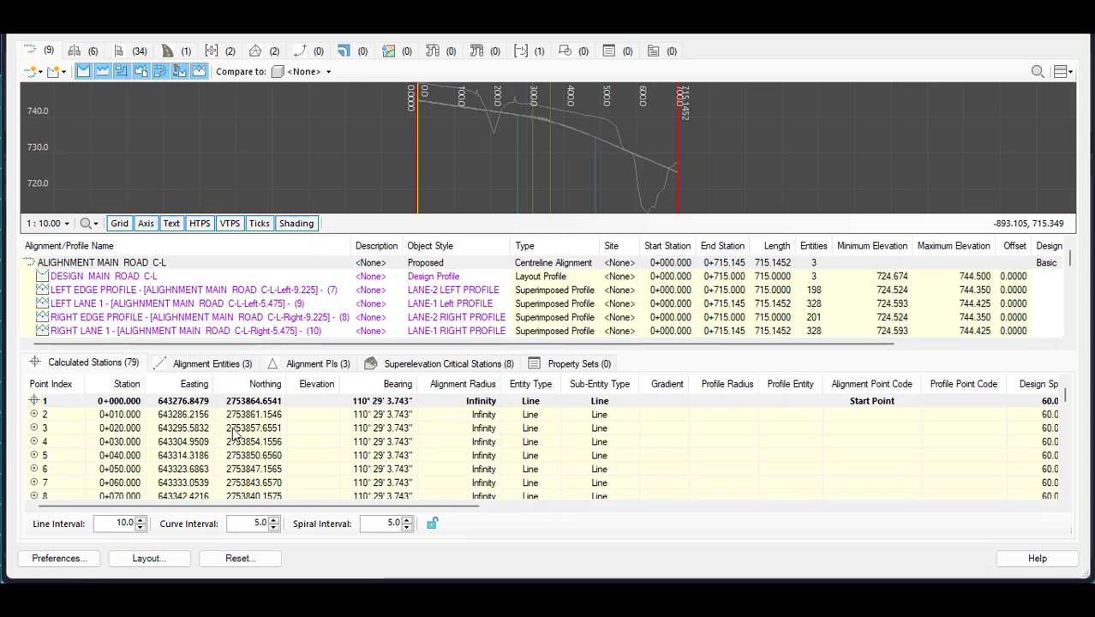
Show calculated stations for DESIGN MAIN ROAD C-L and list alignments such as ALIGNMENT MAIN ROAD C-L-Left-9.225 for comparison
{"action": "left_click", "coordinate": [144, 278]}
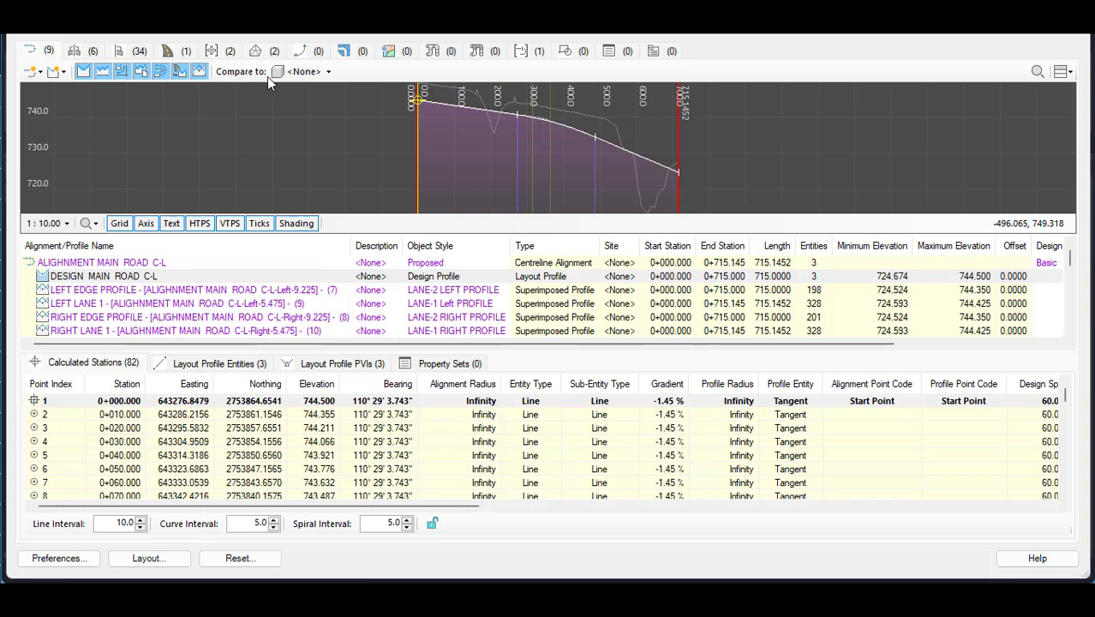
{"action": "left_click", "coordinate": [323, 75]}
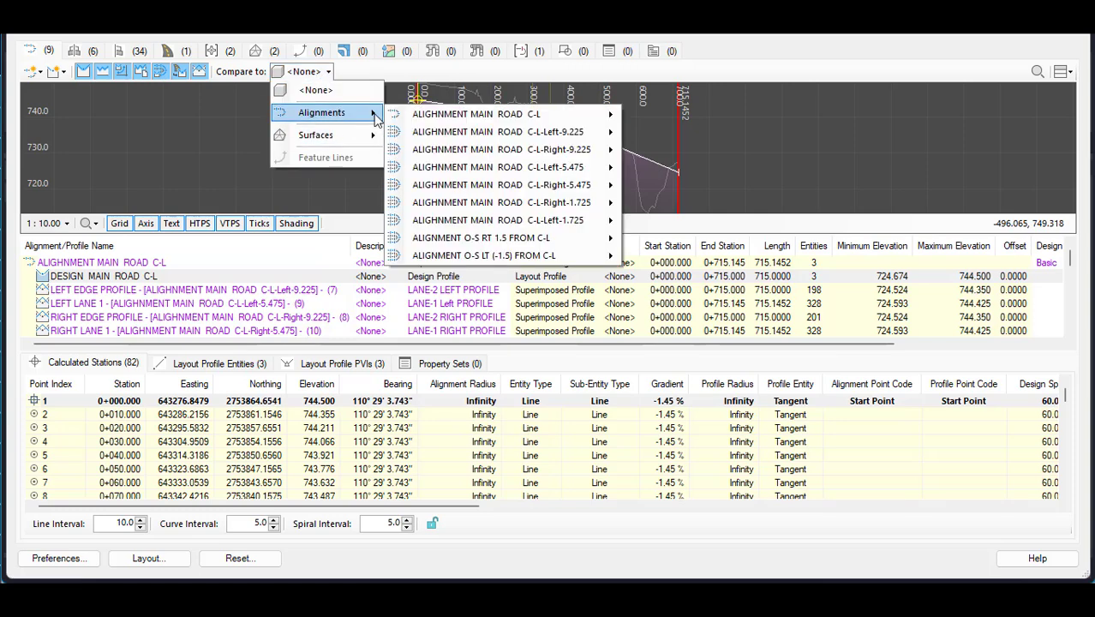
{"action": "mouse_move", "coordinate": [497, 132]}
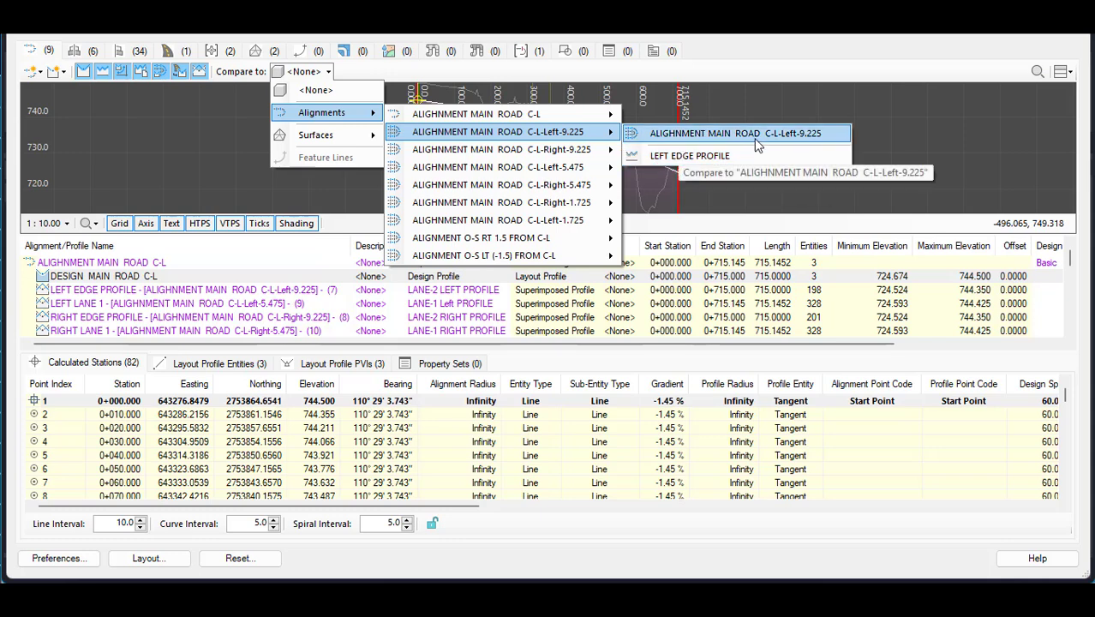
Compare the stations against LEFT EDGE PROFILE and widen the Compare to column to show full names
{"action": "left_click", "coordinate": [716, 163]}
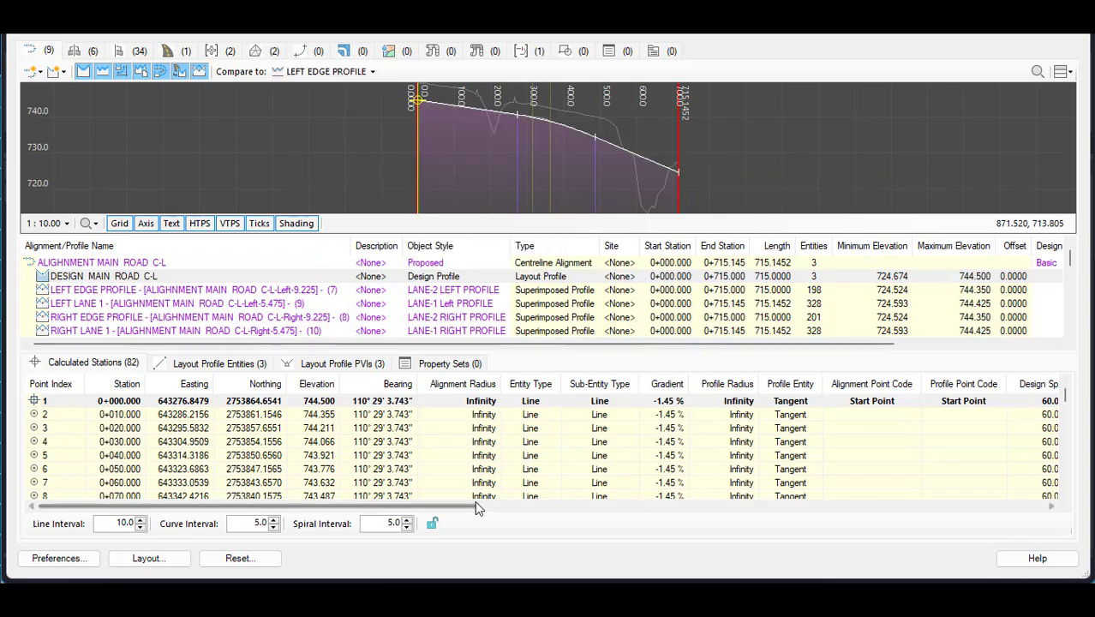
{"action": "left_click_drag", "start_coordinate": [476, 508], "coordinate": [539, 509]}
{"action": "scroll", "coordinate": [683, 501], "scroll_direction": "right", "scroll_amount": 3}
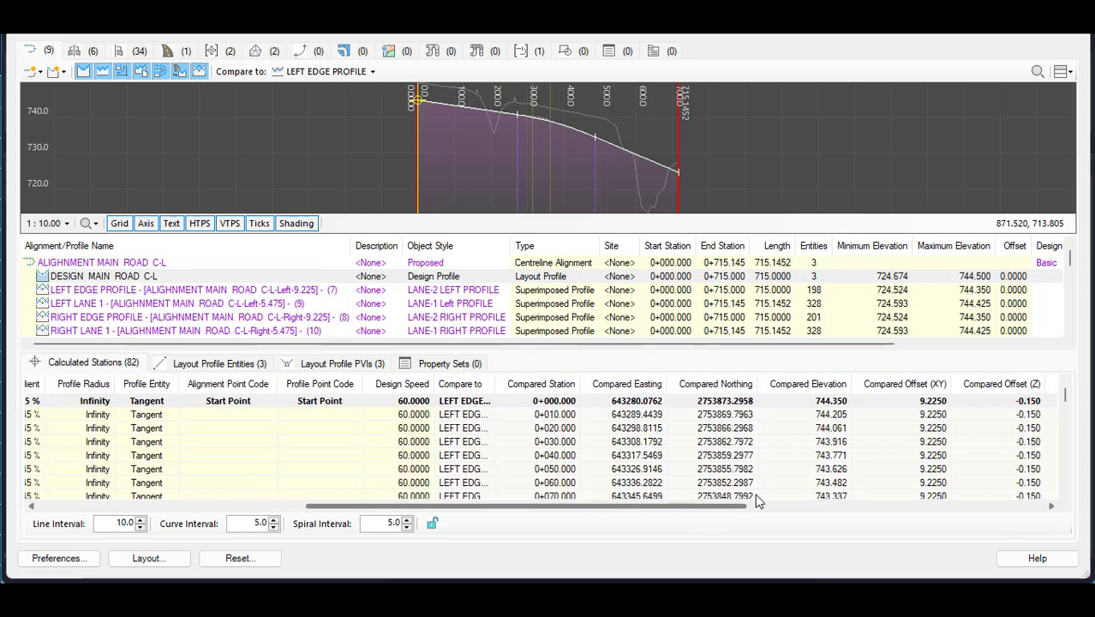
{"action": "scroll", "coordinate": [755, 494], "scroll_direction": "right", "scroll_amount": 3}
{"action": "scroll", "coordinate": [666, 483], "scroll_direction": "right", "scroll_amount": 2}
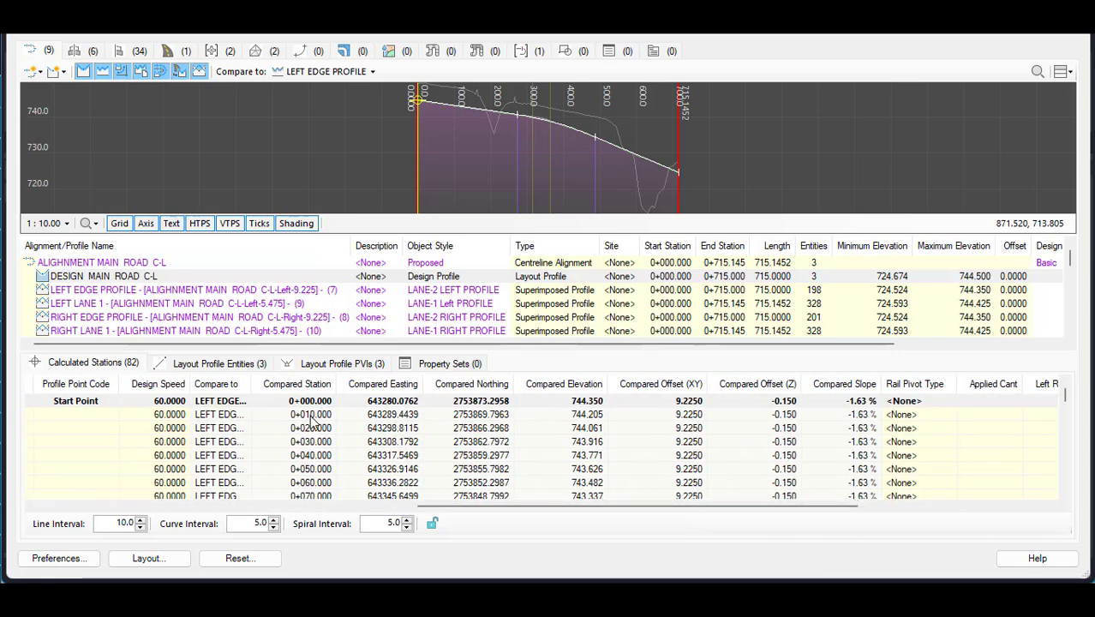
{"action": "left_click_drag", "start_coordinate": [250, 384], "coordinate": [398, 381]}
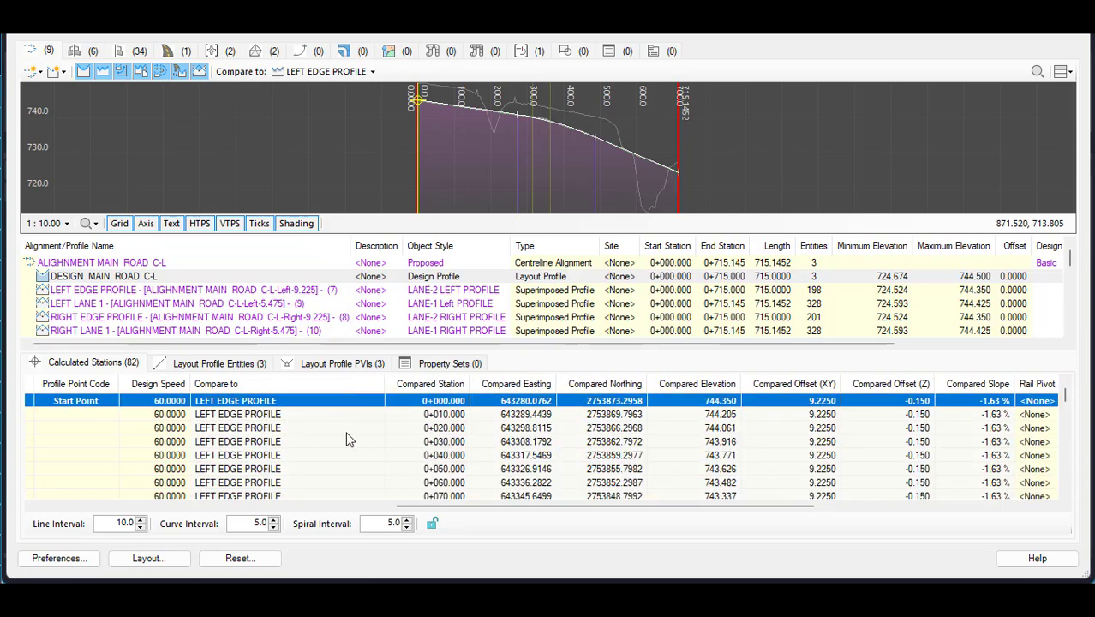
{"action": "scroll", "coordinate": [550, 504], "scroll_direction": "right", "scroll_amount": 3}
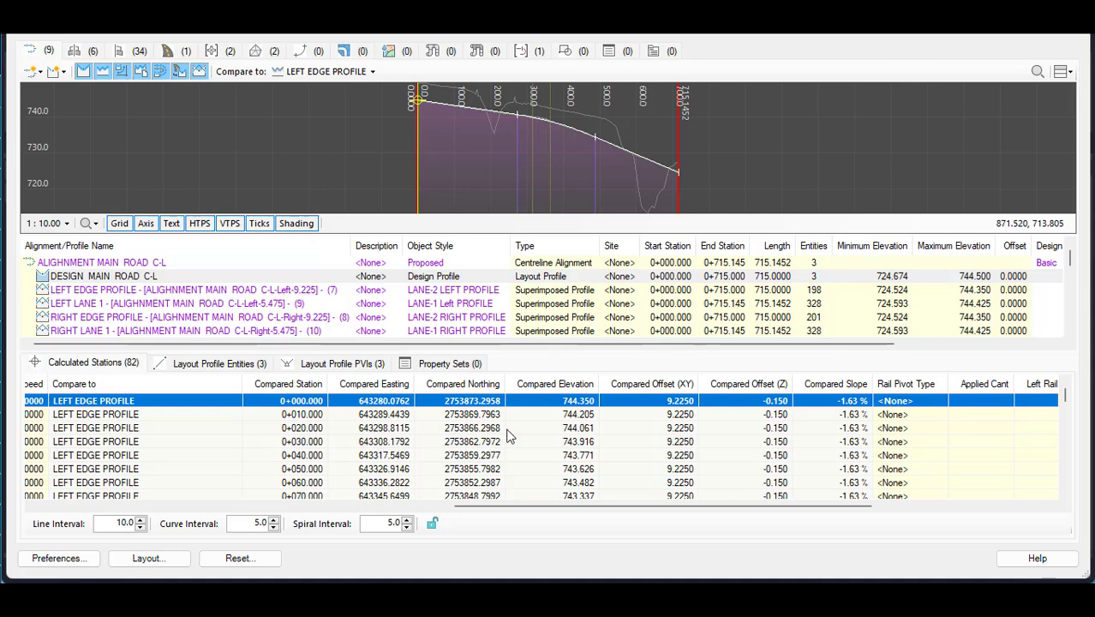
{"action": "left_click_drag", "start_coordinate": [598, 505], "coordinate": [181, 505]}
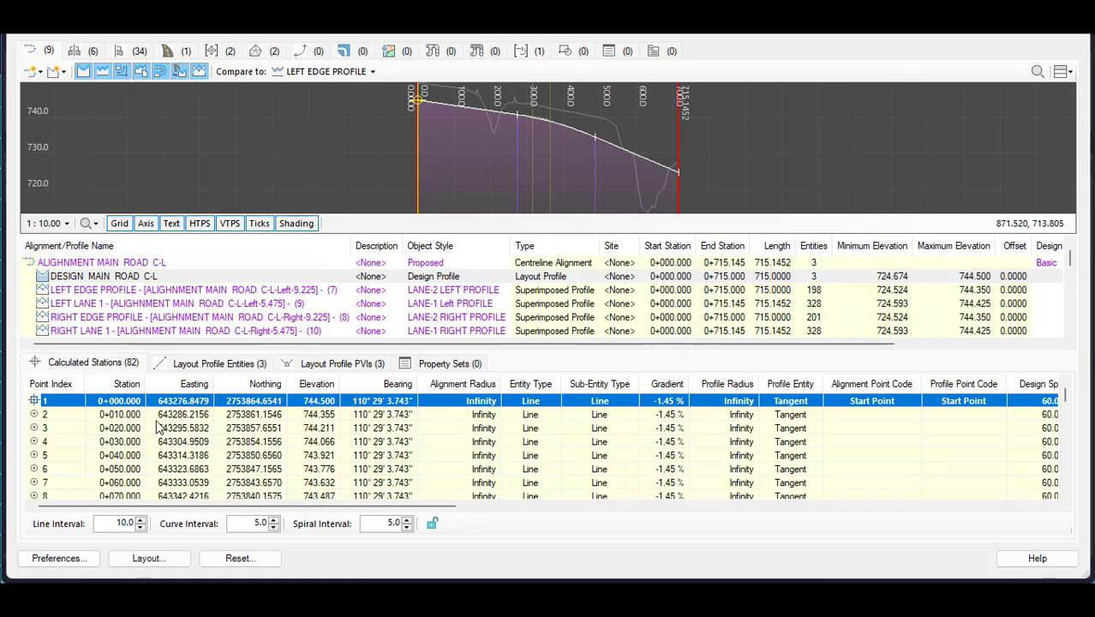
Copy all calculated station rows to the clipboard and switch to the blank Excel sheet
{"action": "key", "text": "ctrl+a"}
{"action": "right_click", "coordinate": [169, 419]}
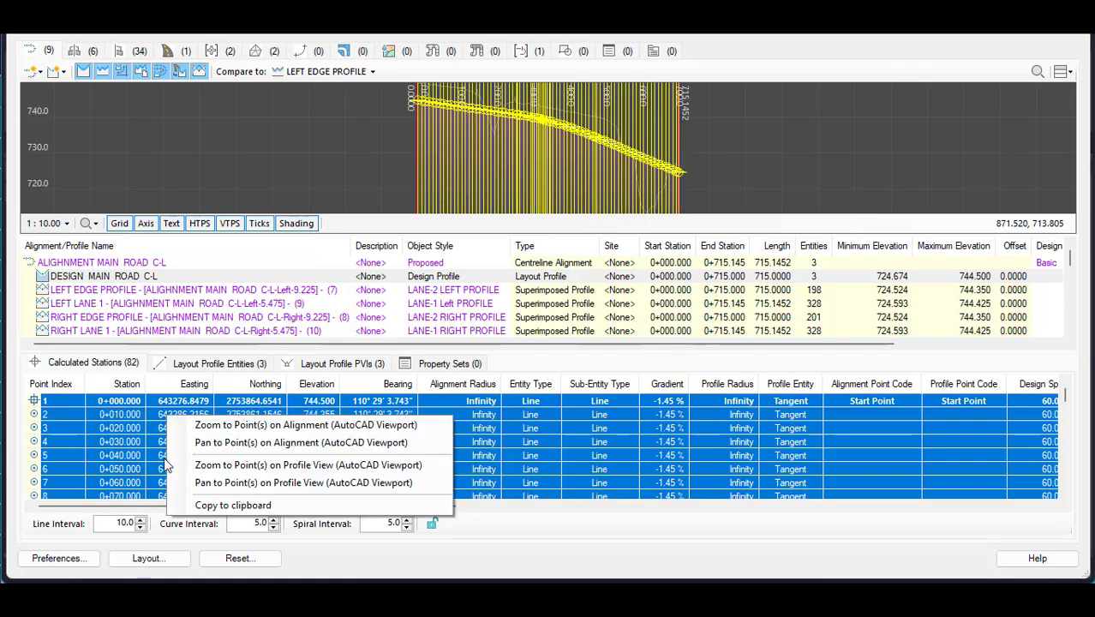
{"action": "left_click", "coordinate": [339, 505]}
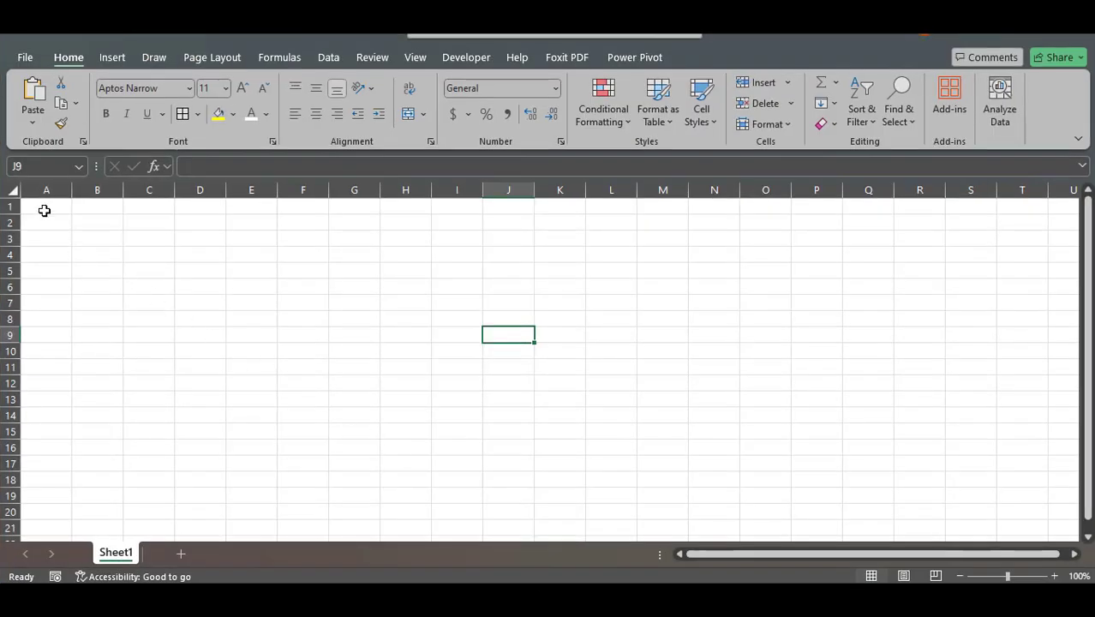
{"action": "left_click", "coordinate": [45, 209]}
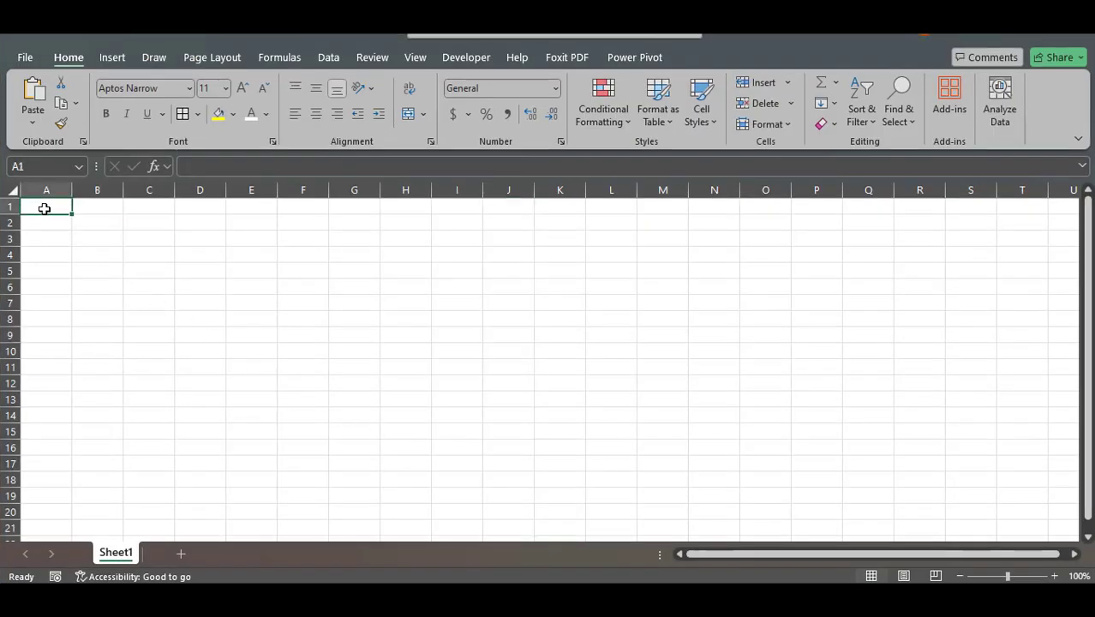
Paste the copied station table into Sheet1 starting at cell A1
{"action": "right_click", "coordinate": [45, 208]}
{"action": "left_click", "coordinate": [86, 179]}
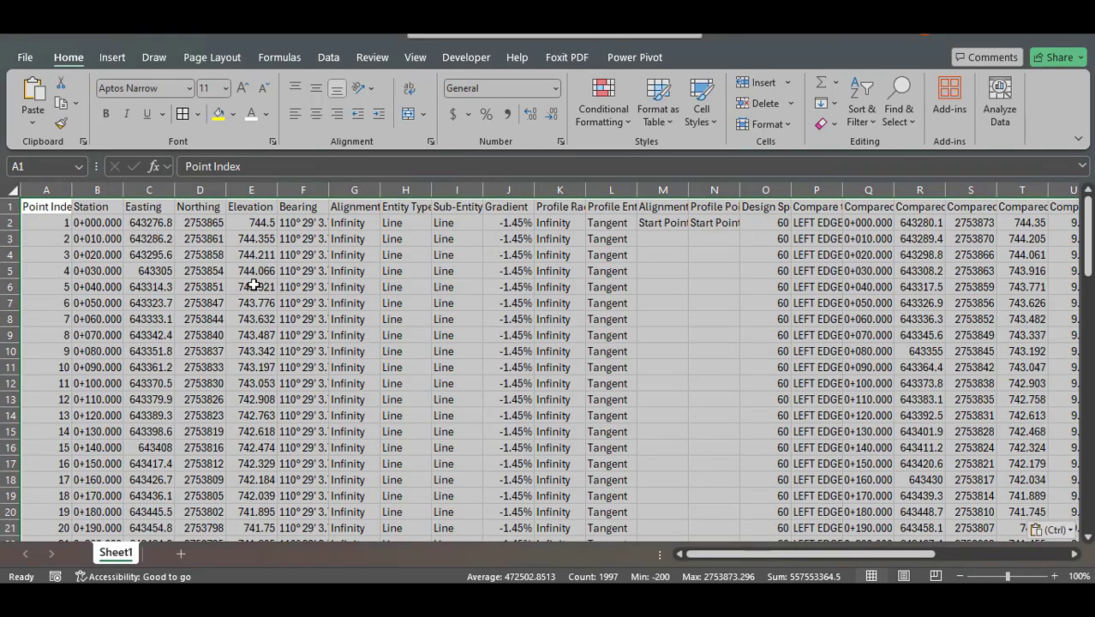
{"action": "left_click", "coordinate": [347, 279]}
Delete columns F through O (Bearing onward), leaving Compared Station after Elevation
{"action": "left_click", "coordinate": [313, 190]}
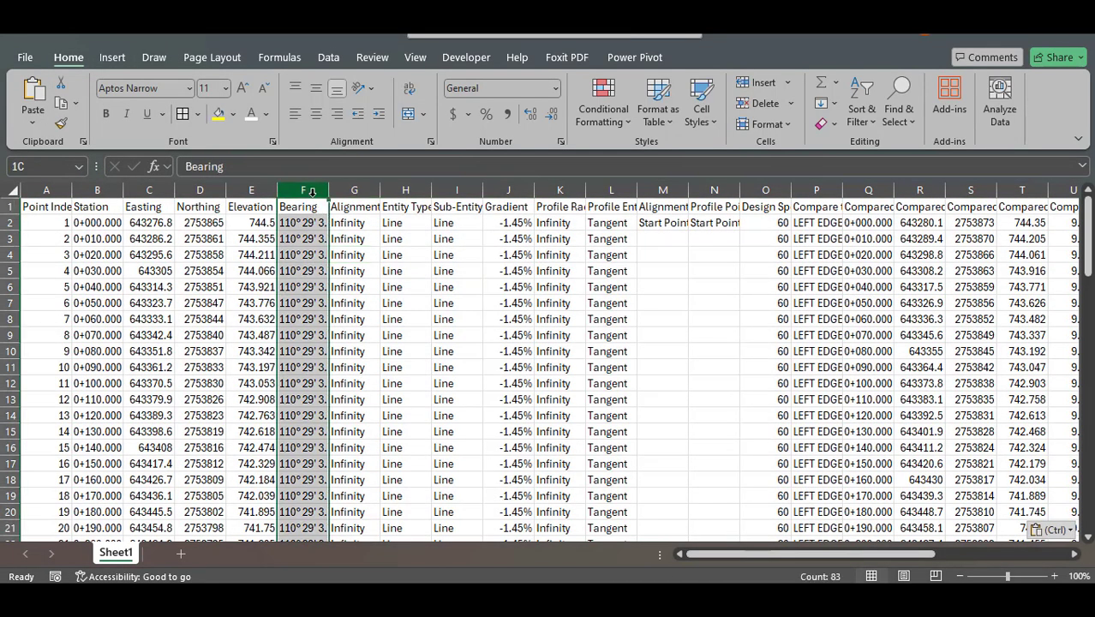
{"action": "left_click_drag", "start_coordinate": [313, 190], "coordinate": [823, 222]}
{"action": "key", "text": "ctrl+minus"}
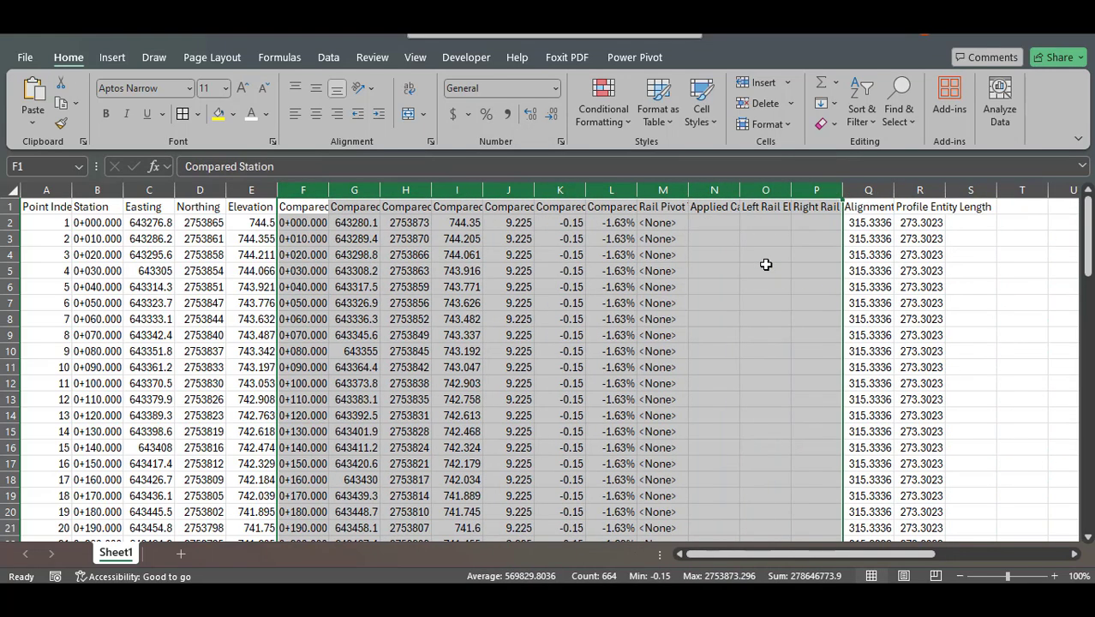
{"action": "left_click", "coordinate": [321, 192]}
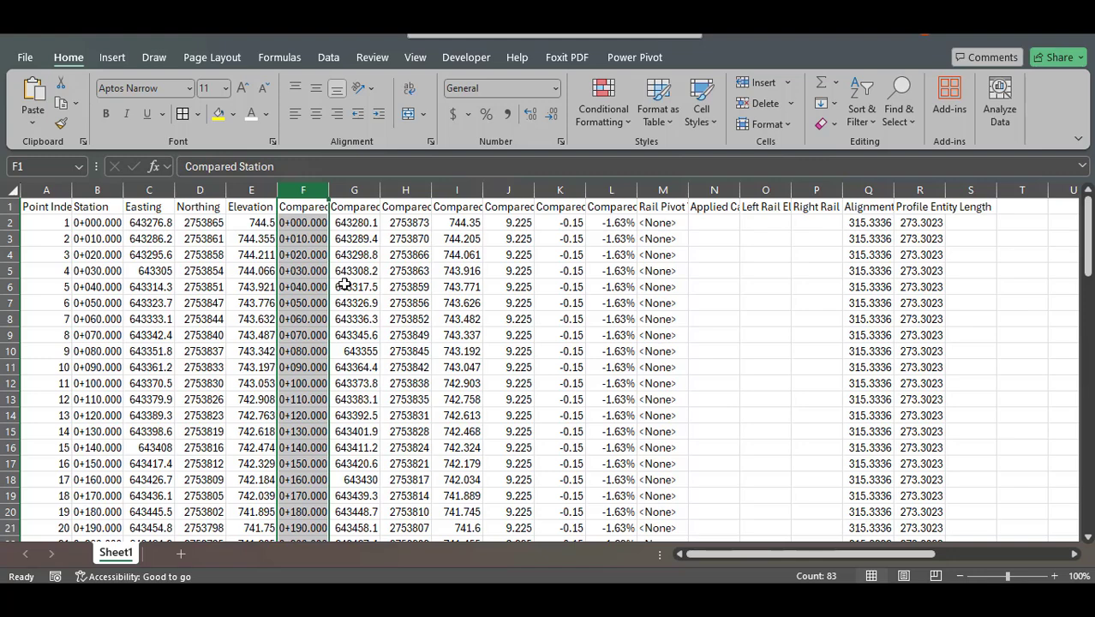
Delete the Compared Station column and insert a narrow blank spacer column after Elevation
{"action": "key", "text": "ctrl+minus"}
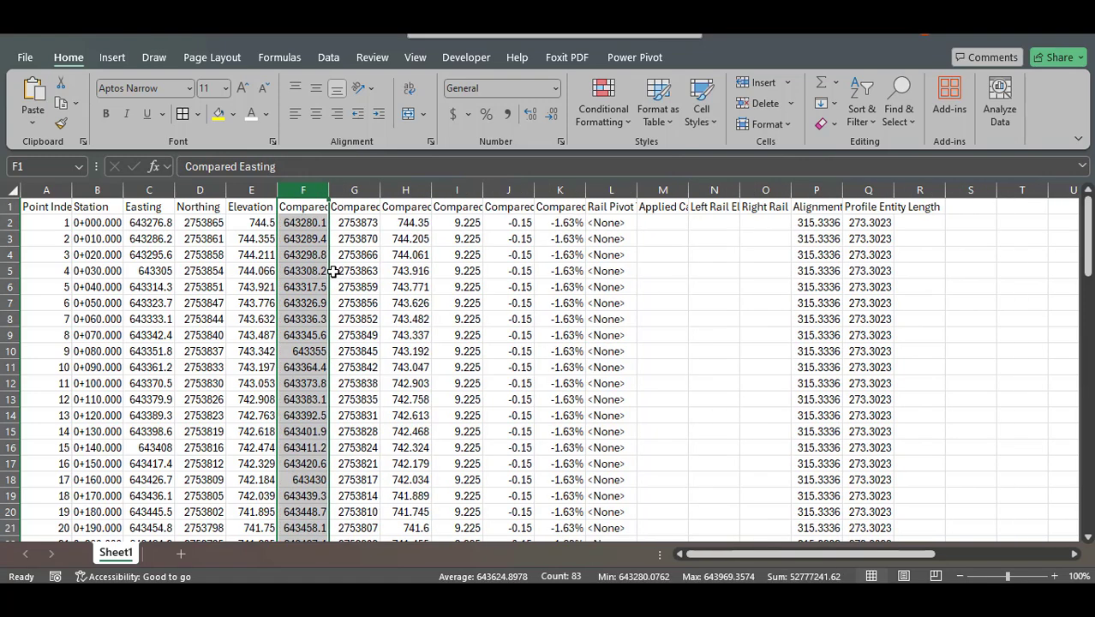
{"action": "key", "text": "ctrl+shift+plus"}
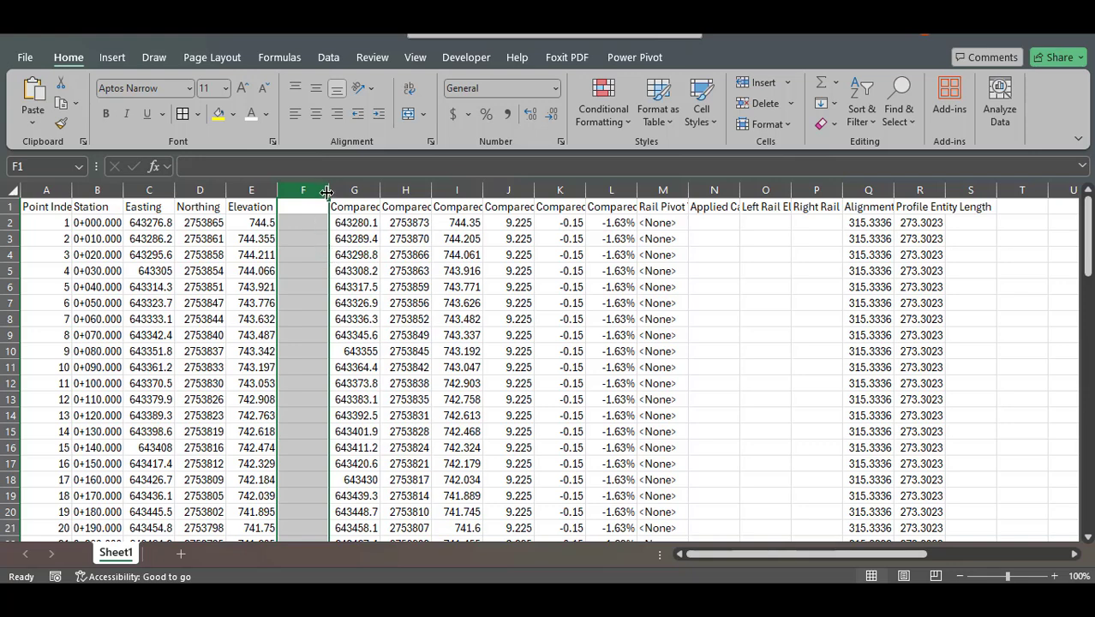
{"action": "mouse_move", "coordinate": [329, 189]}
{"action": "left_mouse_down"}
{"action": "mouse_move", "coordinate": [300, 189]}
{"action": "mouse_move", "coordinate": [385, 190]}
{"action": "left_mouse_up"}
{"action": "left_click", "coordinate": [375, 287]}
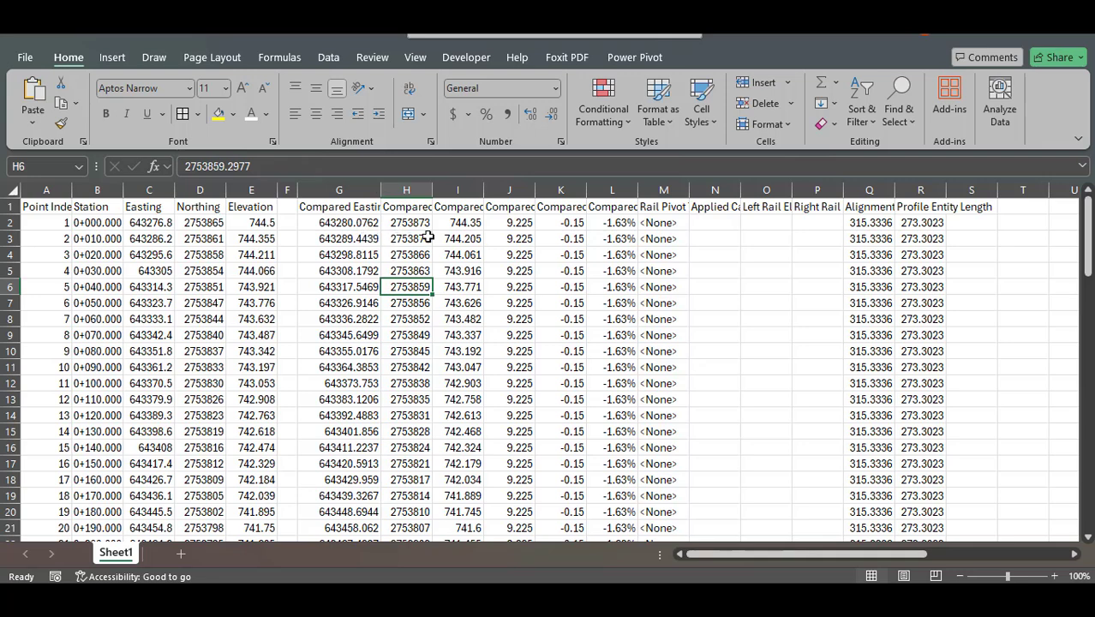
Delete the Compared Easting and Northing columns and auto-fit the Compared Elevation column
{"action": "left_click", "coordinate": [341, 190]}
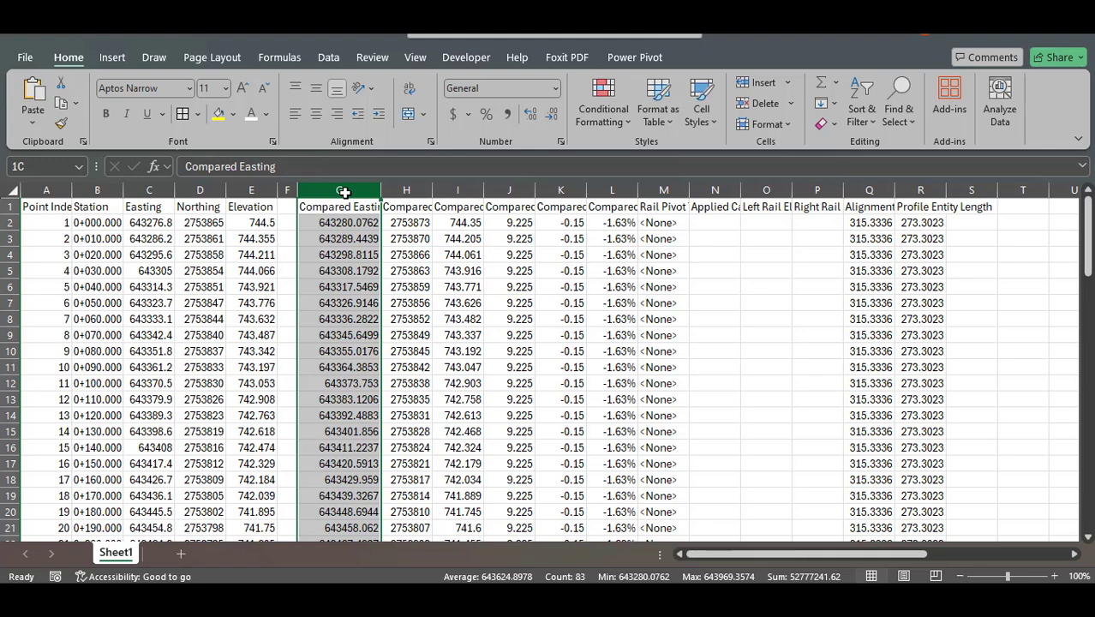
{"action": "left_click_drag", "start_coordinate": [374, 196], "coordinate": [387, 199]}
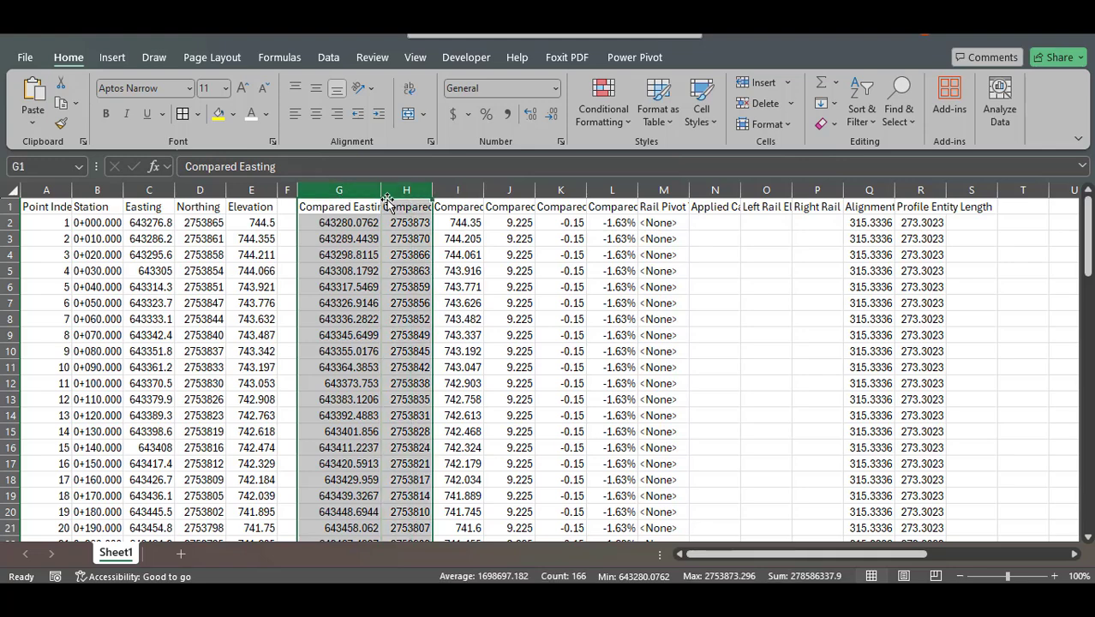
{"action": "key", "text": "ctrl+minus"}
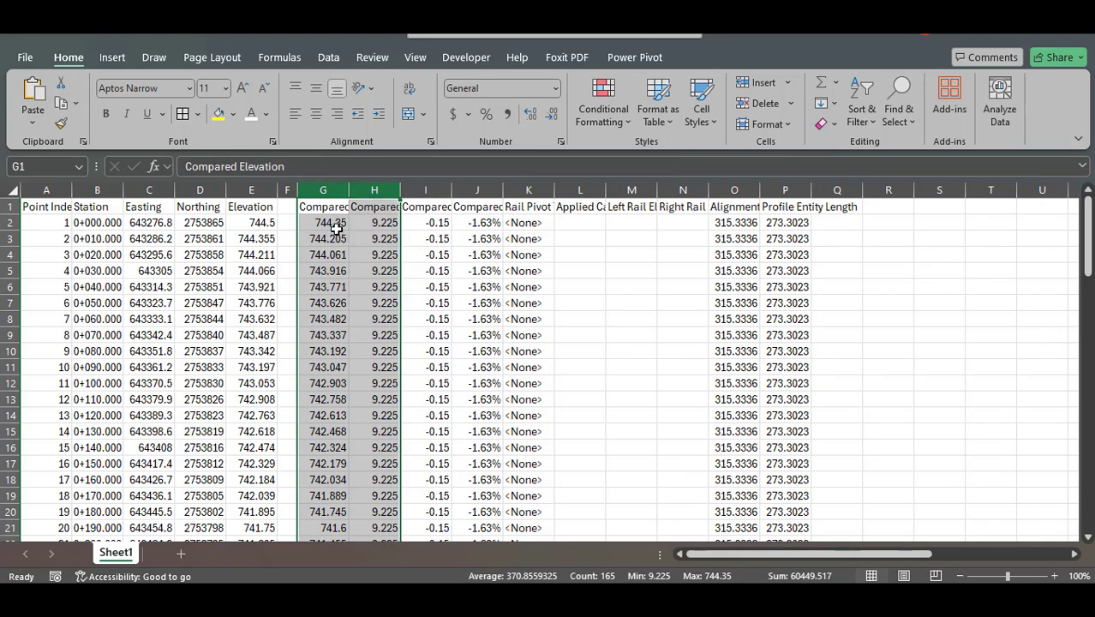
{"action": "left_click", "coordinate": [336, 225]}
{"action": "double_click", "coordinate": [350, 190]}
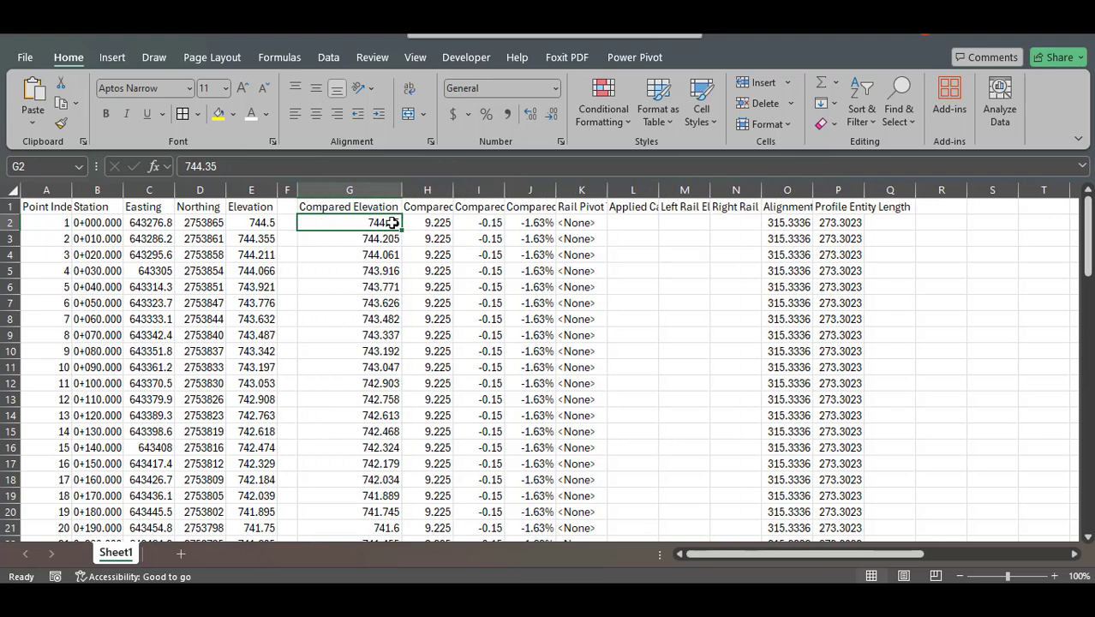
Widen the Compared Offset (XY) column and select every column from it onward
{"action": "left_click", "coordinate": [432, 190]}
{"action": "left_click_drag", "start_coordinate": [453, 190], "coordinate": [509, 191]}
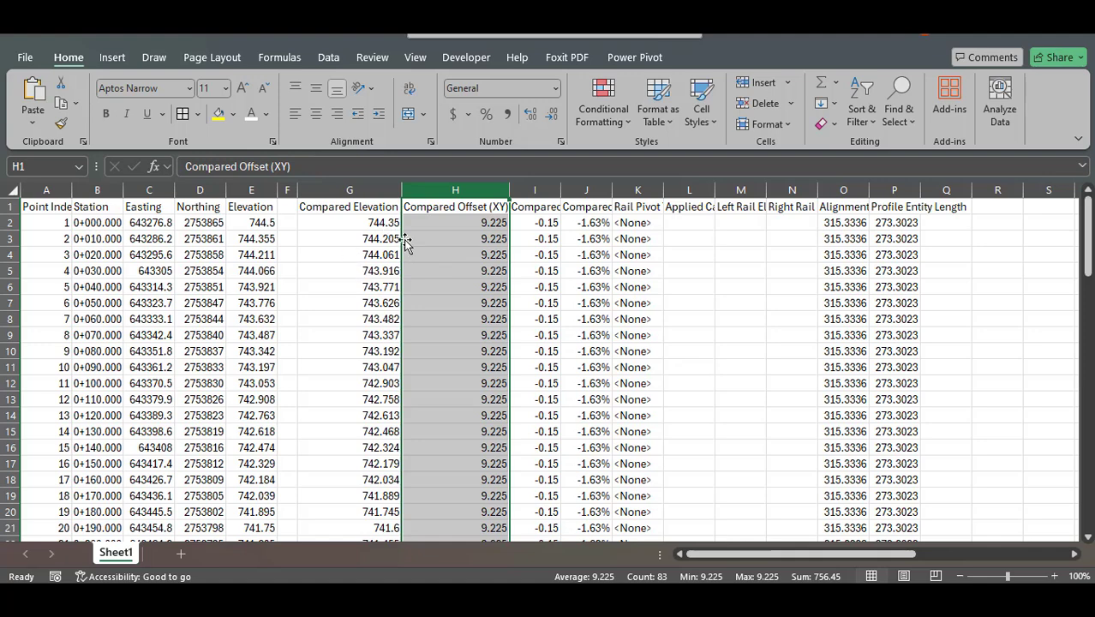
{"action": "left_click", "coordinate": [290, 188]}
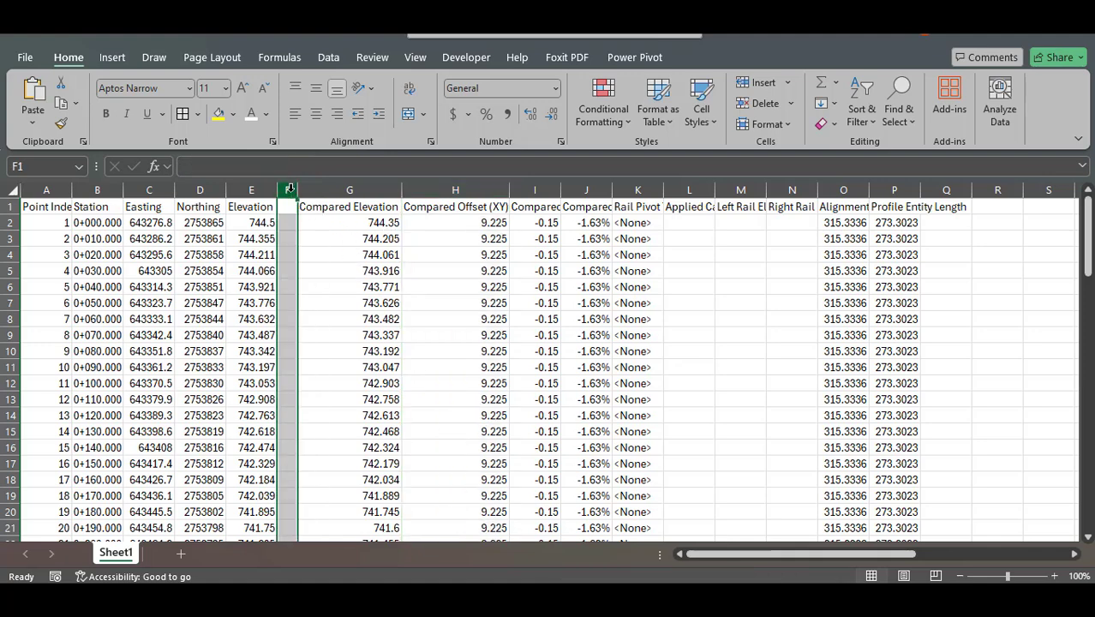
{"action": "left_click", "coordinate": [456, 189]}
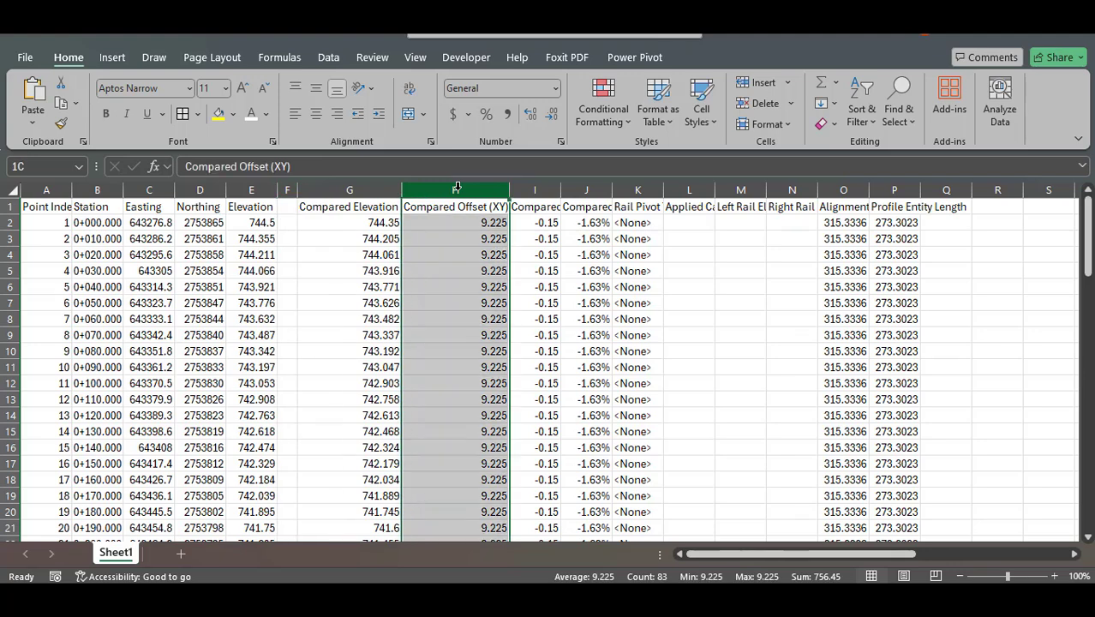
{"action": "left_click_drag", "start_coordinate": [456, 187], "coordinate": [1021, 238]}
Clear the columns after Compared Elevation and rename its G1 header to LEFT EDGE
{"action": "key", "text": "Delete"}
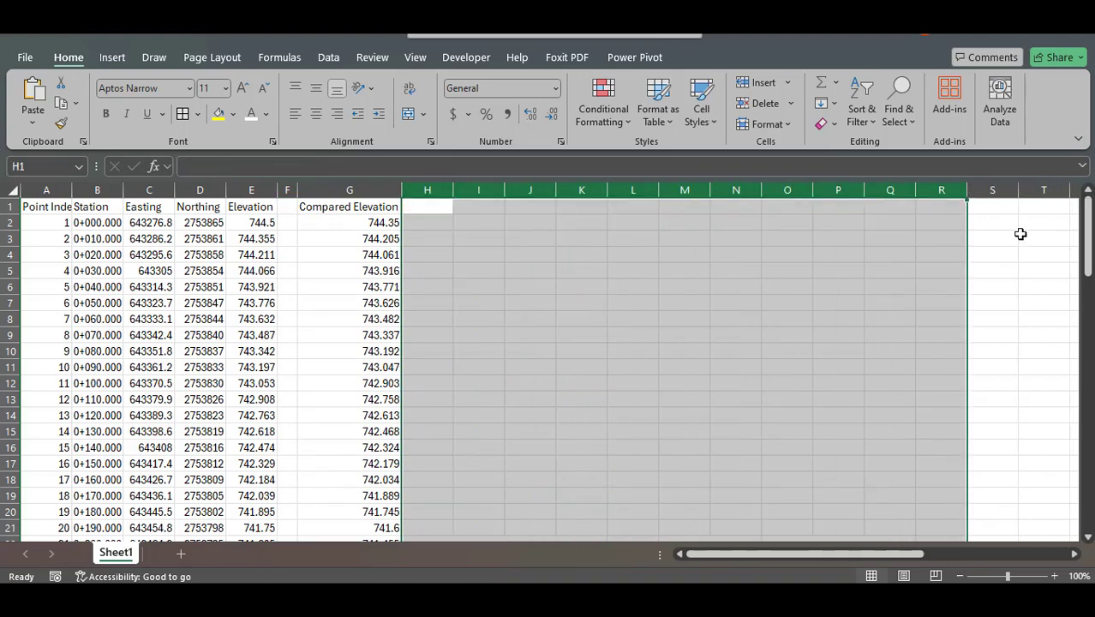
{"action": "left_click", "coordinate": [651, 287]}
{"action": "left_click", "coordinate": [386, 209]}
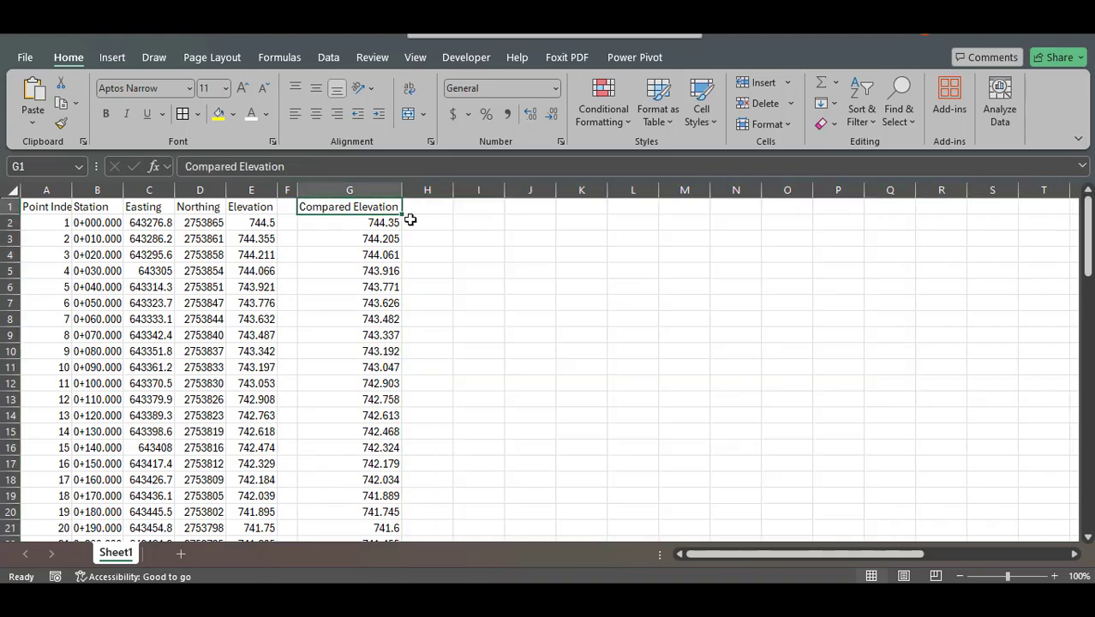
{"action": "type", "text": "l"}
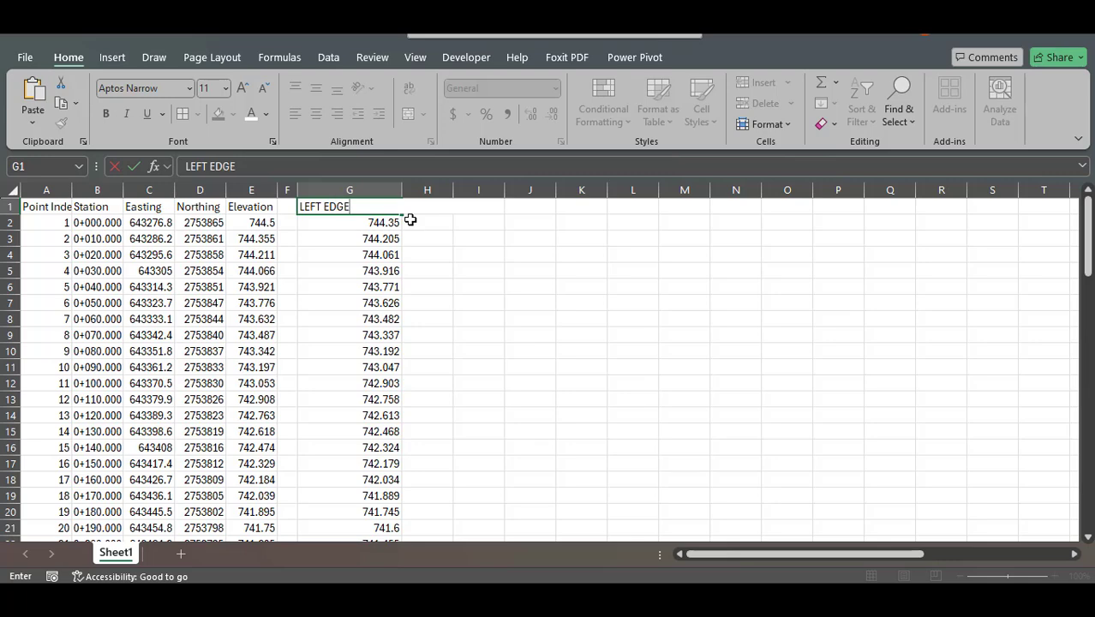
{"action": "left_click", "coordinate": [497, 285]}
Centre the table contents in columns A through G both vertically and horizontally
{"action": "left_click", "coordinate": [350, 207]}
{"action": "key", "text": "ctrl+shift+Down"}
{"action": "key", "text": "ctrl+shift+Left"}
{"action": "left_click", "coordinate": [315, 88]}
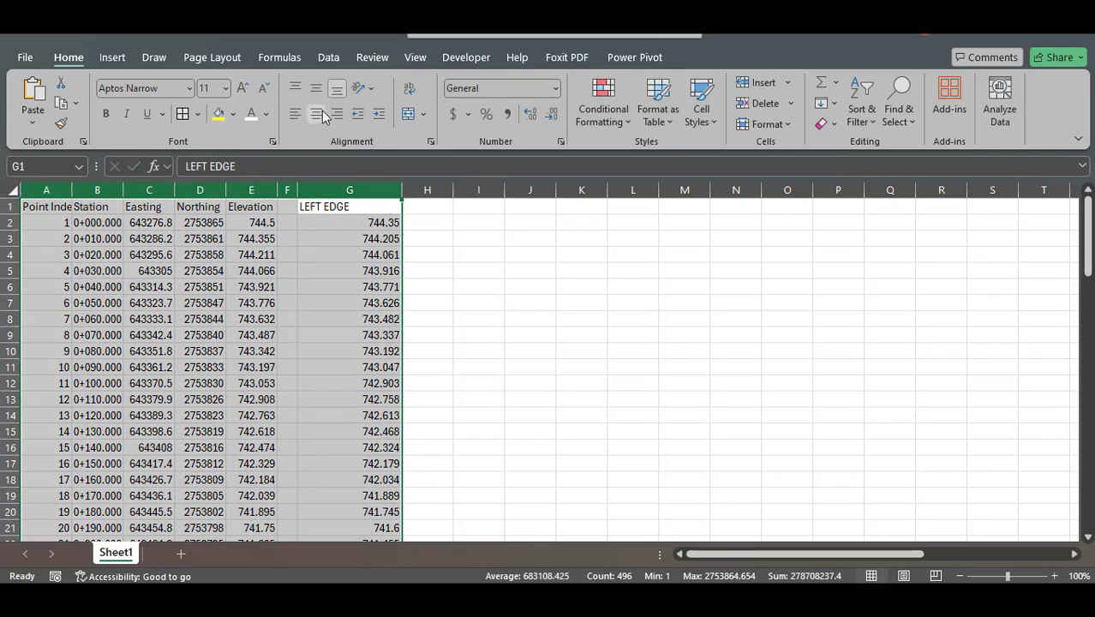
{"action": "left_click", "coordinate": [315, 113]}
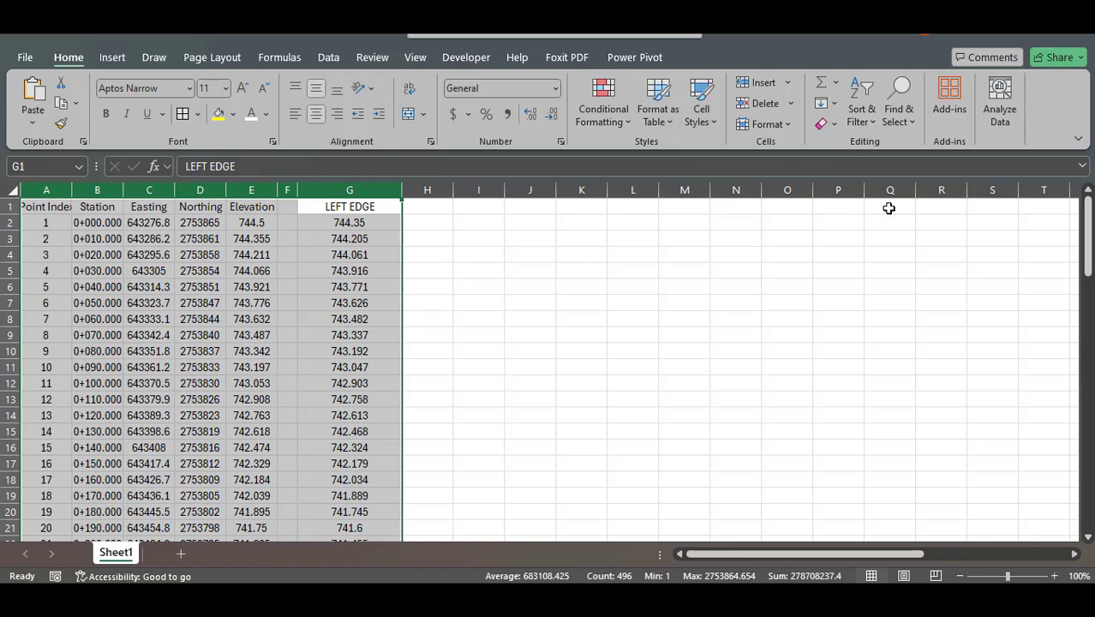
Auto-fit the column widths so Easting and Northing show full decimals
{"action": "left_click", "coordinate": [787, 126]}
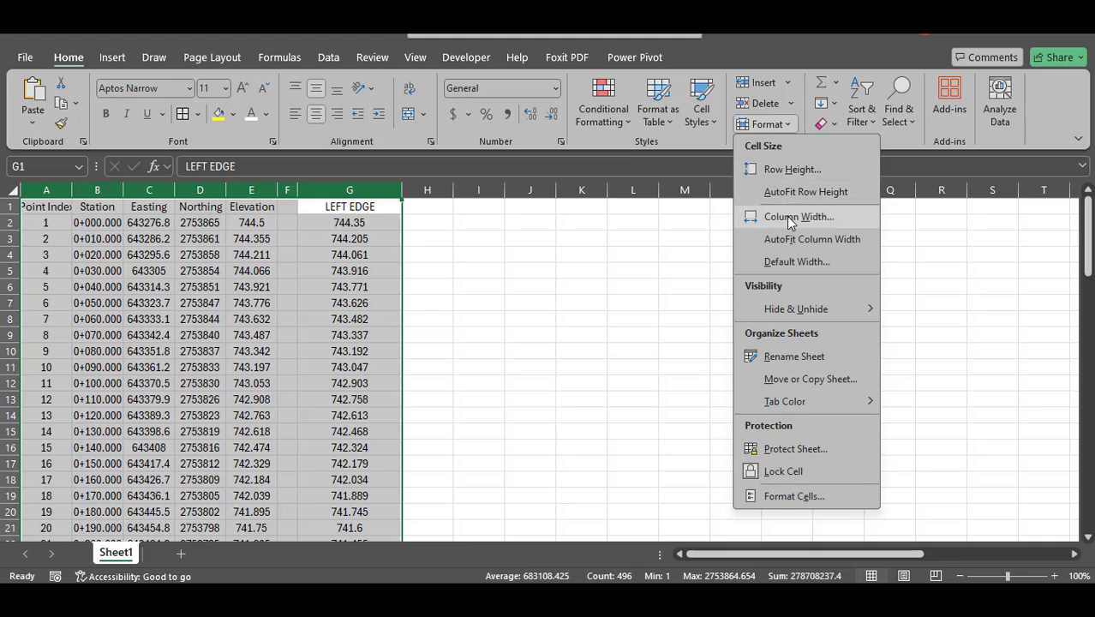
{"action": "left_click", "coordinate": [806, 239]}
{"action": "left_click", "coordinate": [576, 348]}
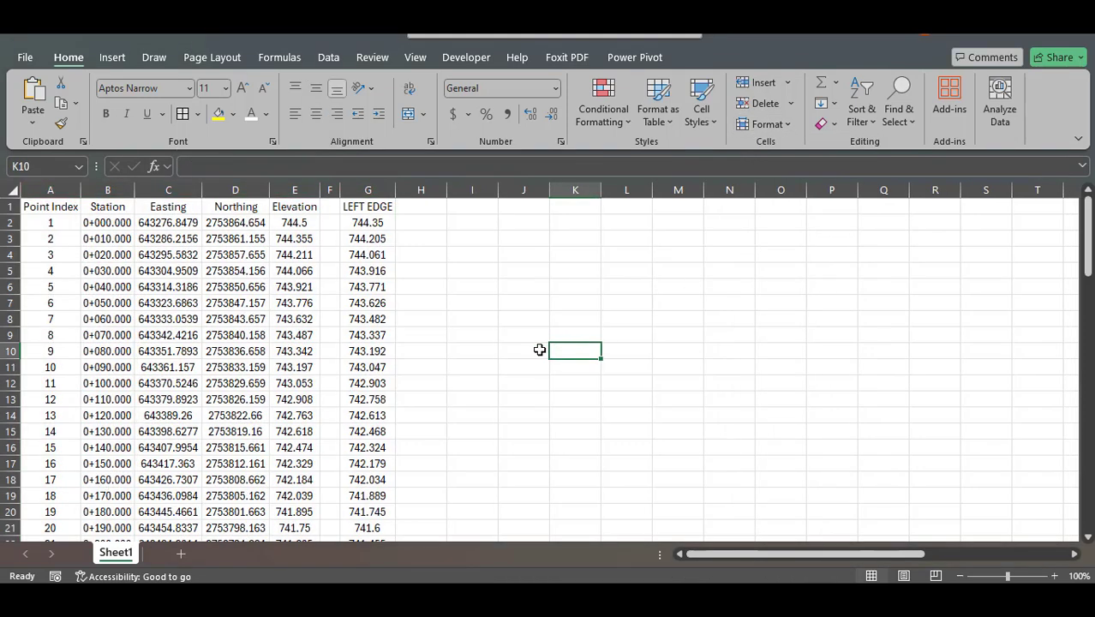
{"action": "left_click", "coordinate": [330, 190]}
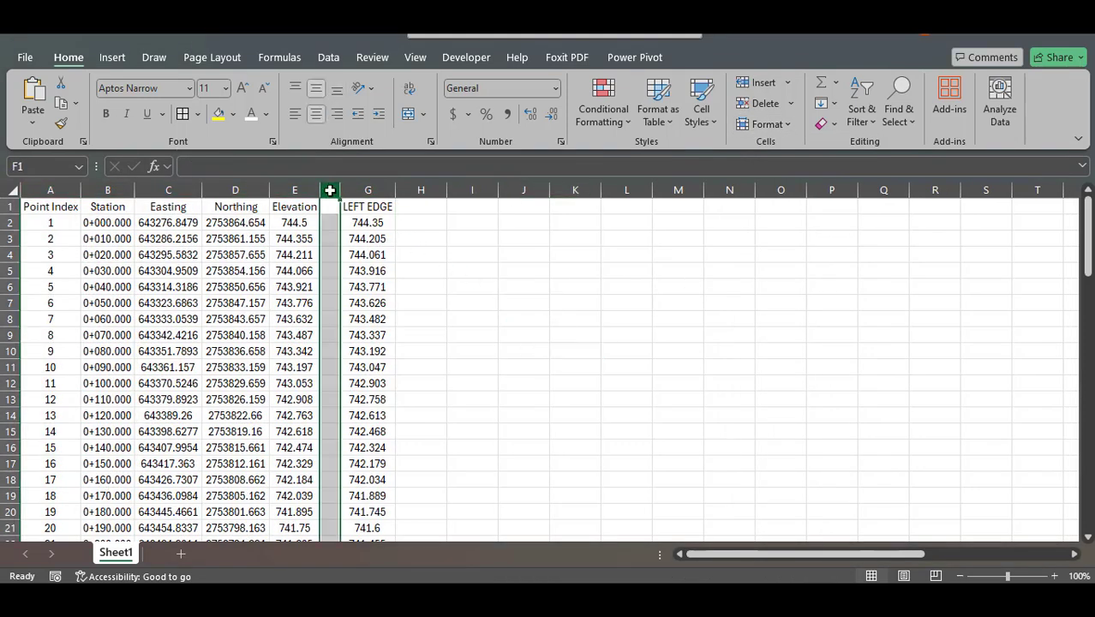
{"action": "left_click", "coordinate": [562, 292]}
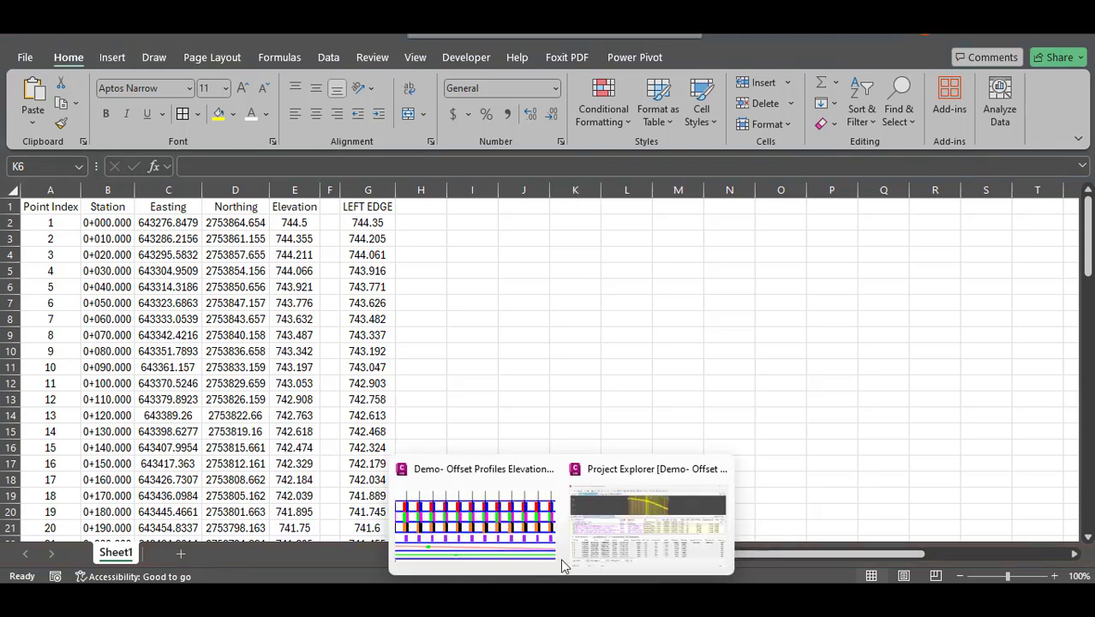
Compare the centerline against the LEFT LANE 1 profile of the Left-5.475 alignment and copy all calculated stations
{"action": "left_click", "coordinate": [605, 476]}
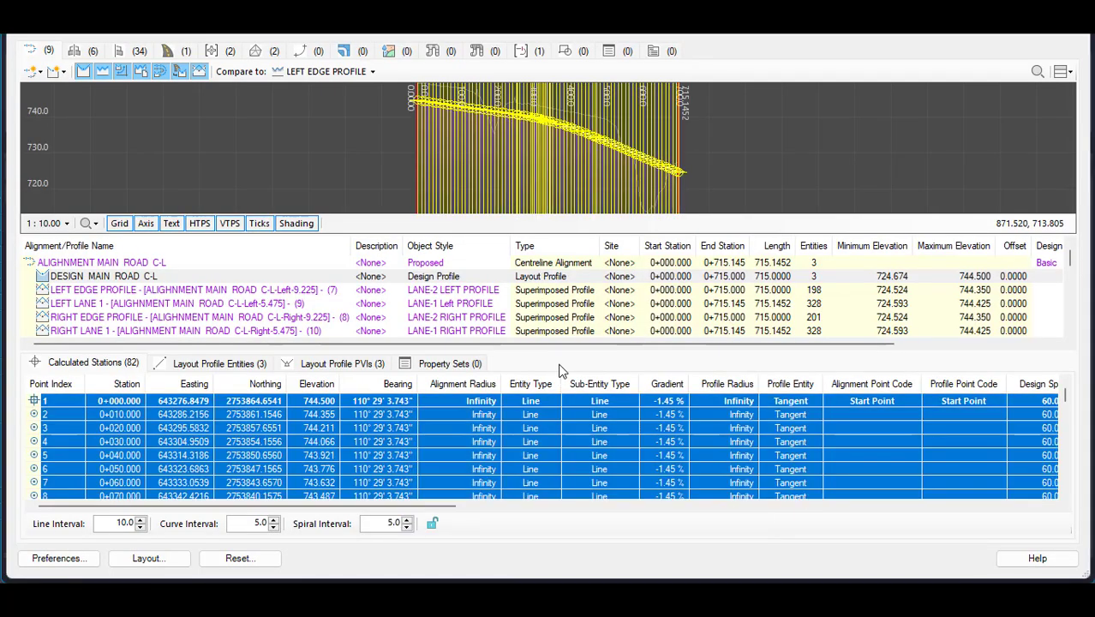
{"action": "left_click", "coordinate": [372, 73]}
{"action": "mouse_move", "coordinate": [323, 113]}
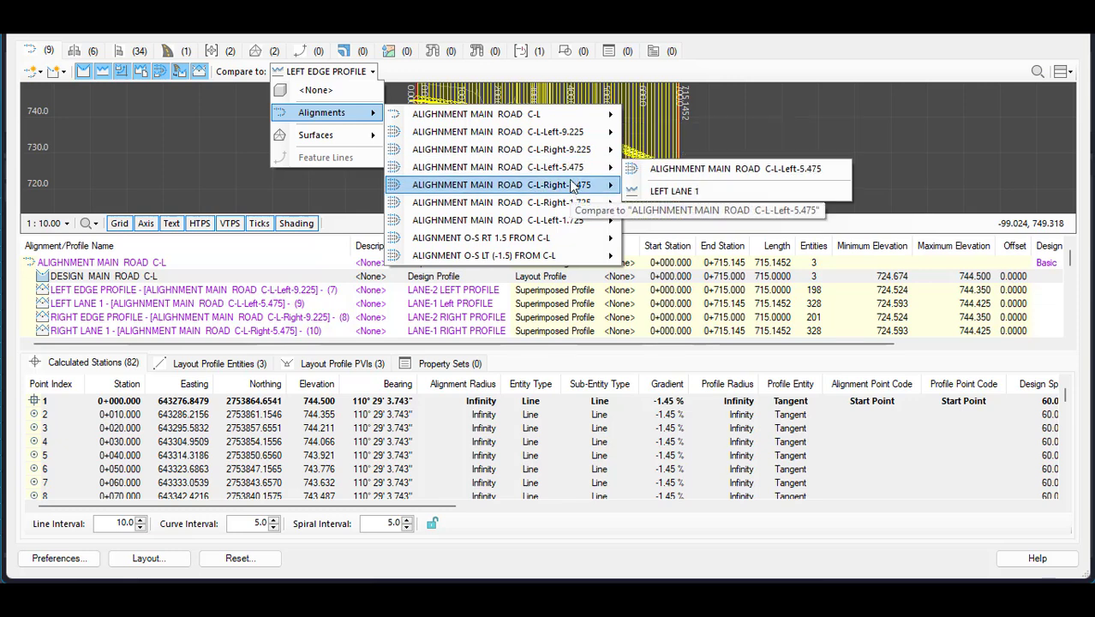
{"action": "mouse_move", "coordinate": [497, 167]}
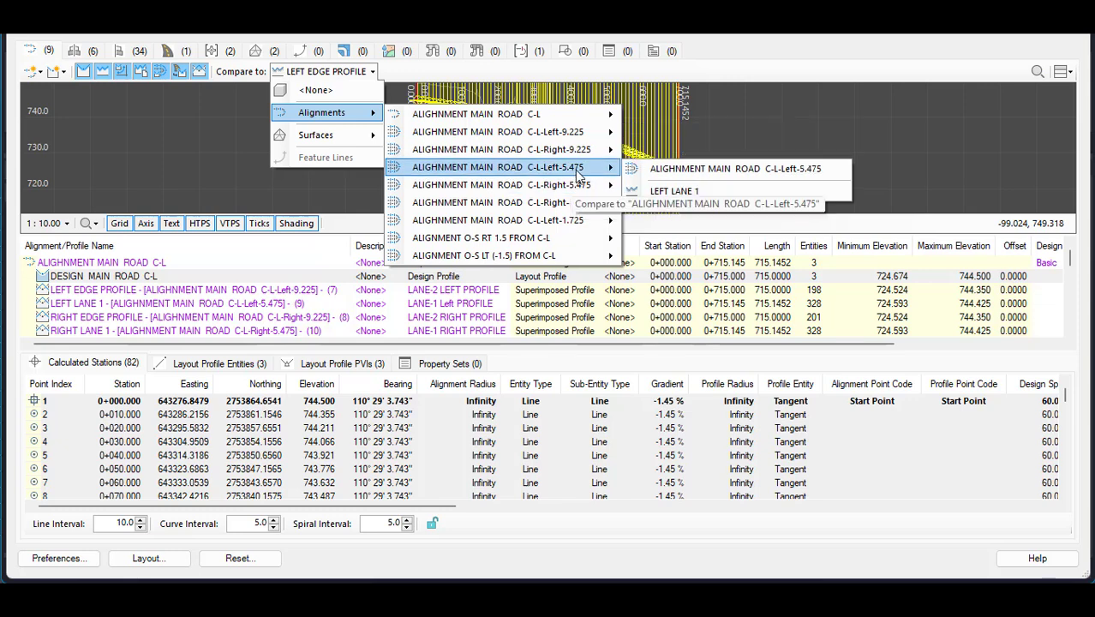
{"action": "left_click", "coordinate": [672, 191]}
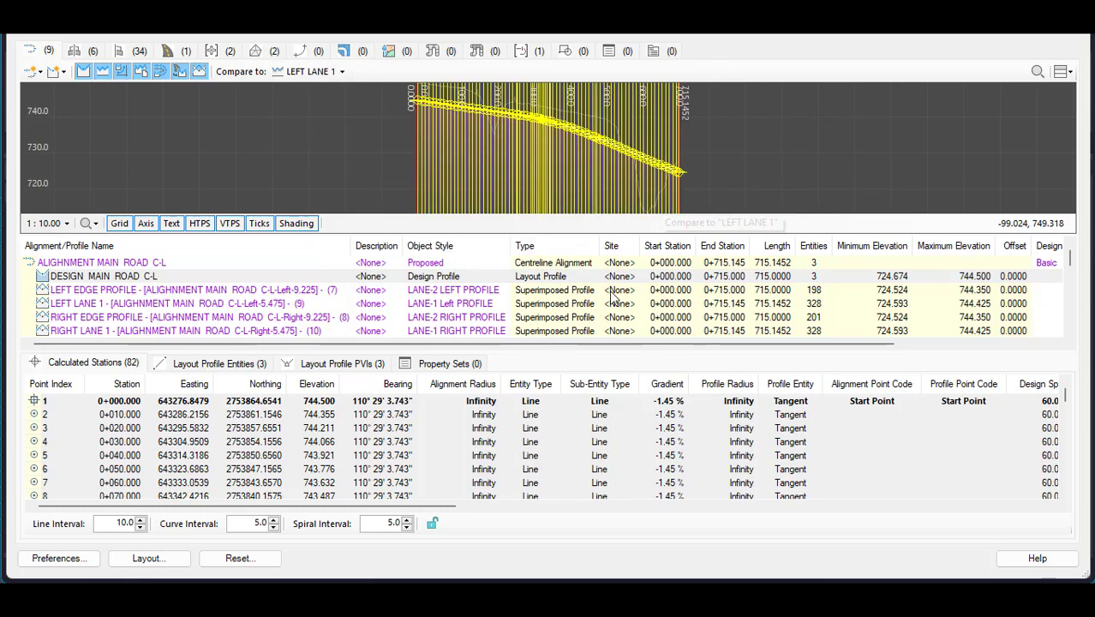
{"action": "left_click", "coordinate": [398, 429]}
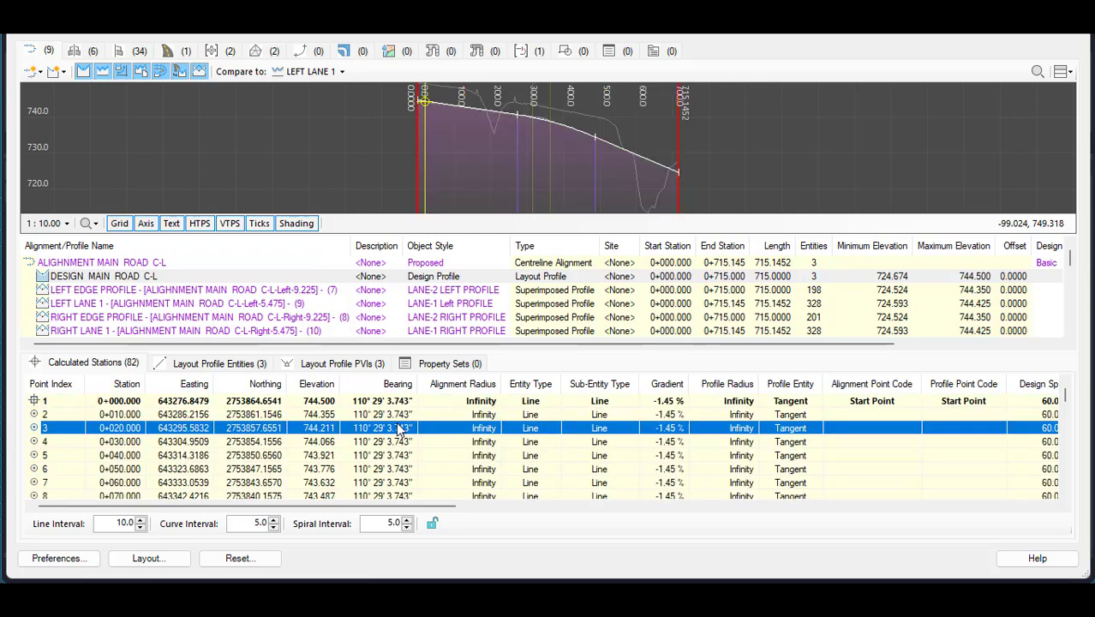
{"action": "key", "text": "ctrl+a"}
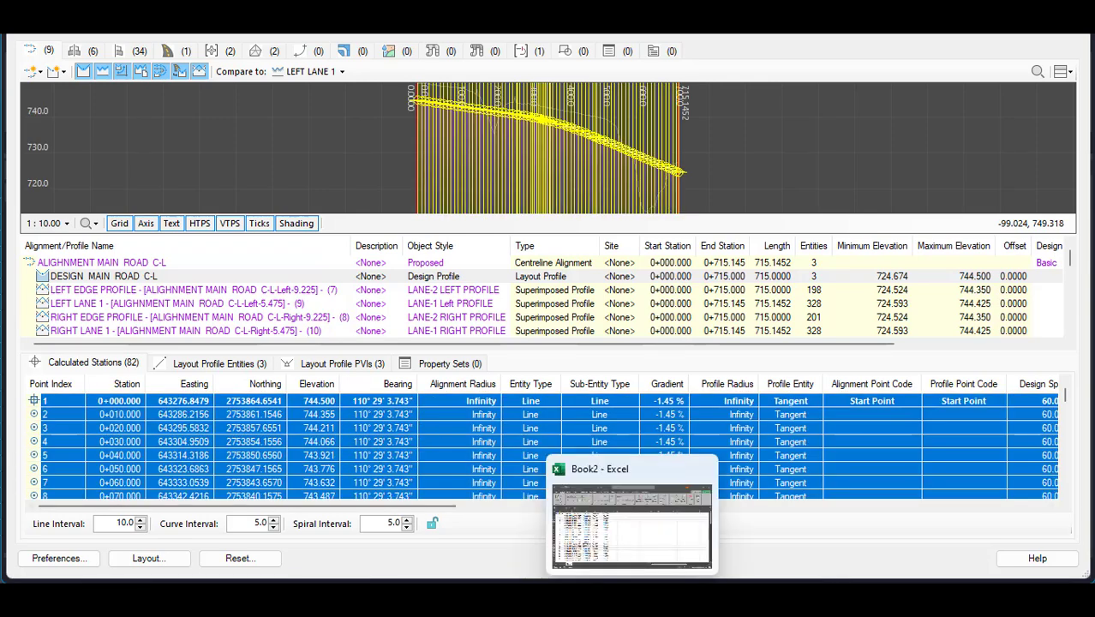
{"action": "left_click", "coordinate": [632, 523]}
Add a new Sheet2 and paste the LEFT LANE 1 station table at A1
{"action": "left_click", "coordinate": [184, 556]}
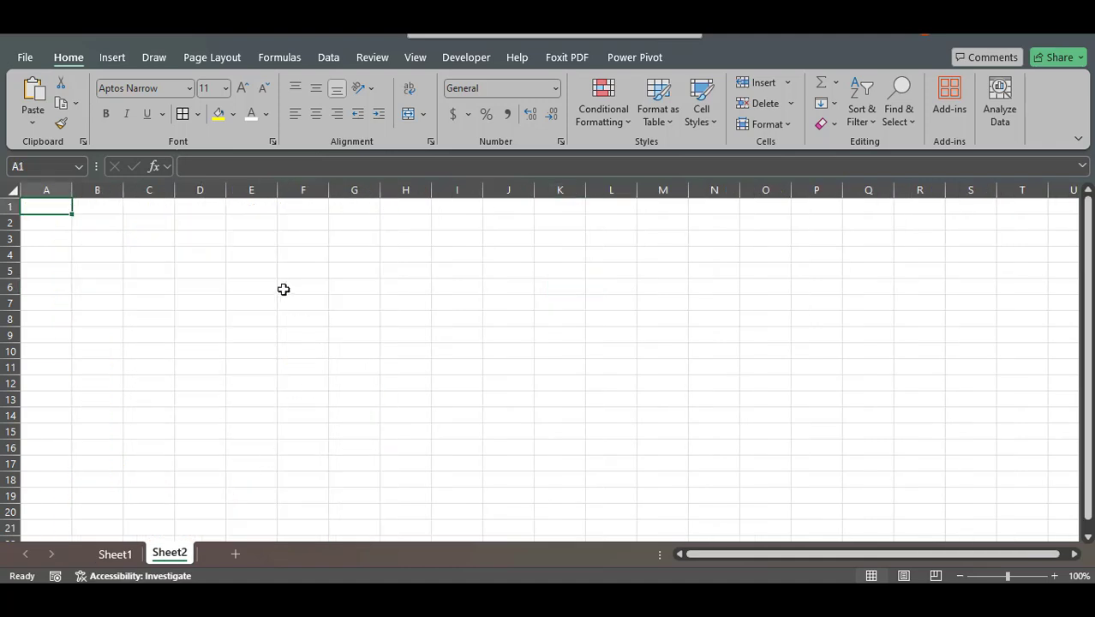
{"action": "key", "text": "Down"}
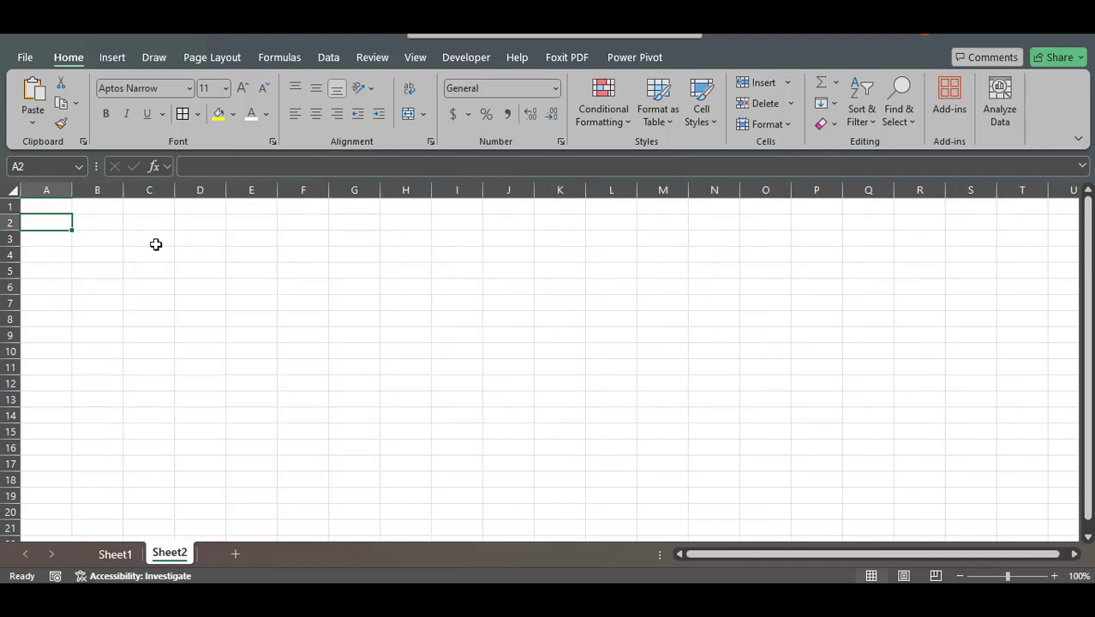
{"action": "left_click", "coordinate": [57, 206]}
{"action": "key", "text": "ctrl+v"}
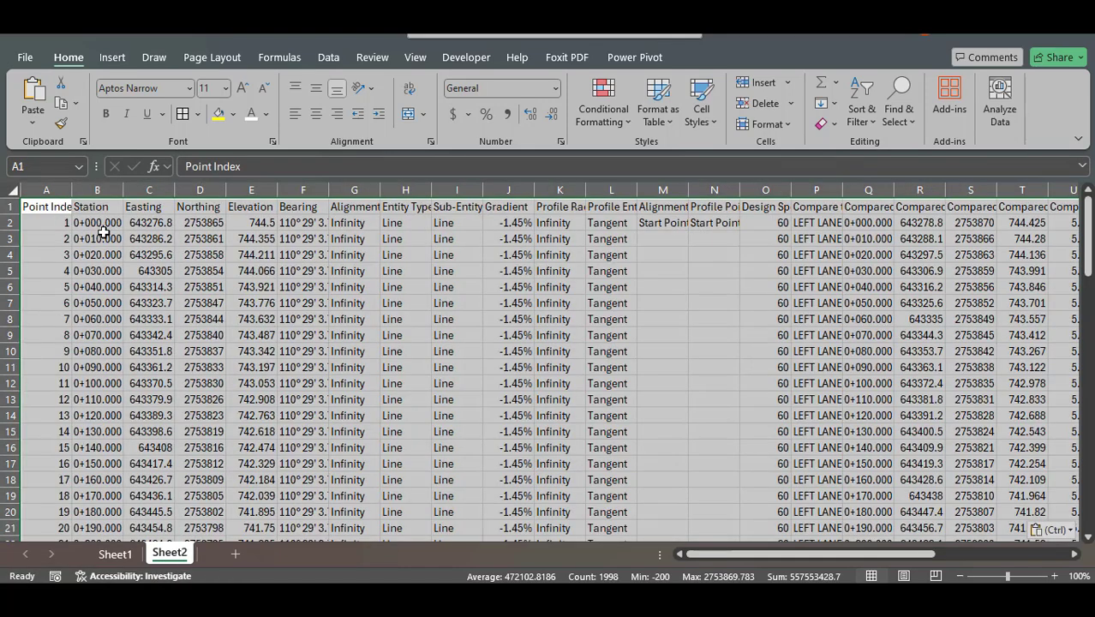
{"action": "left_click", "coordinate": [697, 276]}
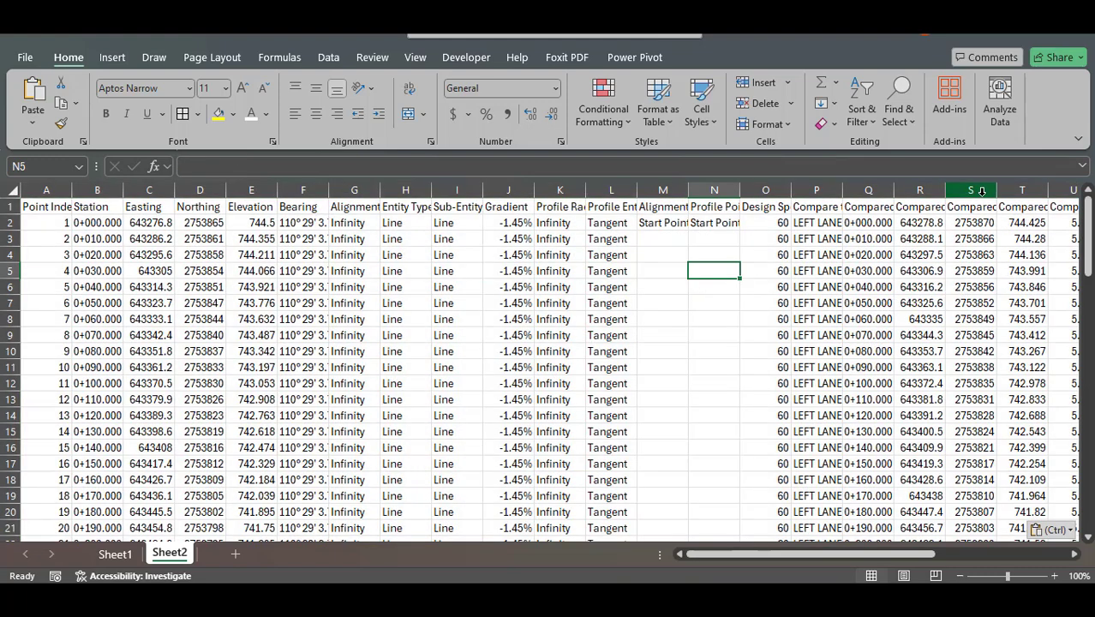
Delete columns A through S on Sheet2 and copy the compared elevation values in column A
{"action": "left_click_drag", "start_coordinate": [971, 189], "coordinate": [3, 174]}
{"action": "key", "text": "ctrl+minus"}
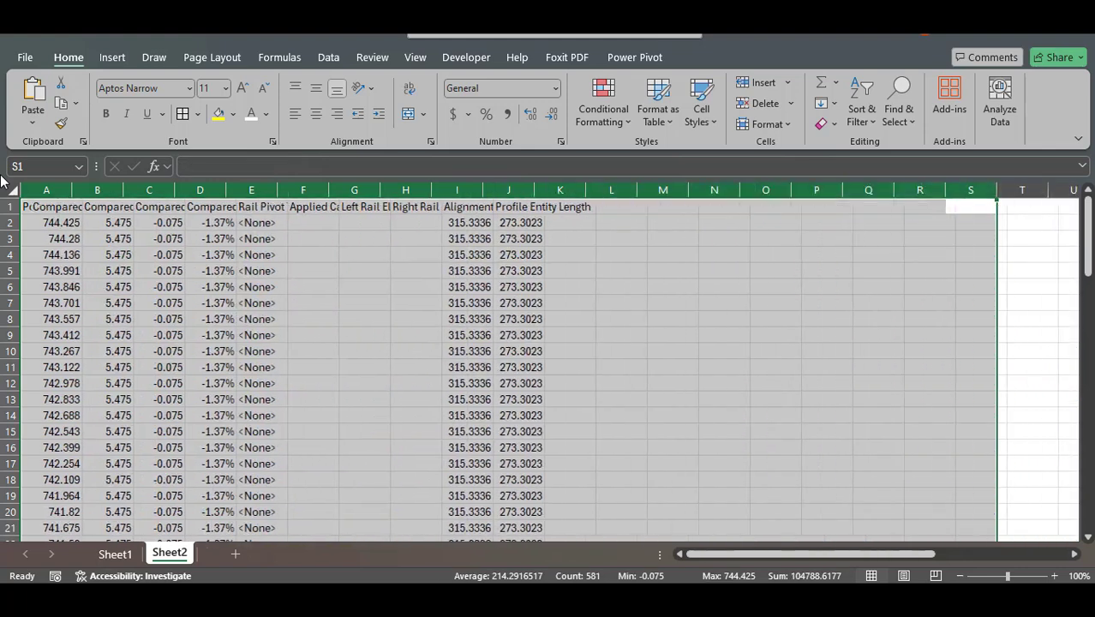
{"action": "left_click", "coordinate": [302, 271]}
{"action": "left_click", "coordinate": [67, 223]}
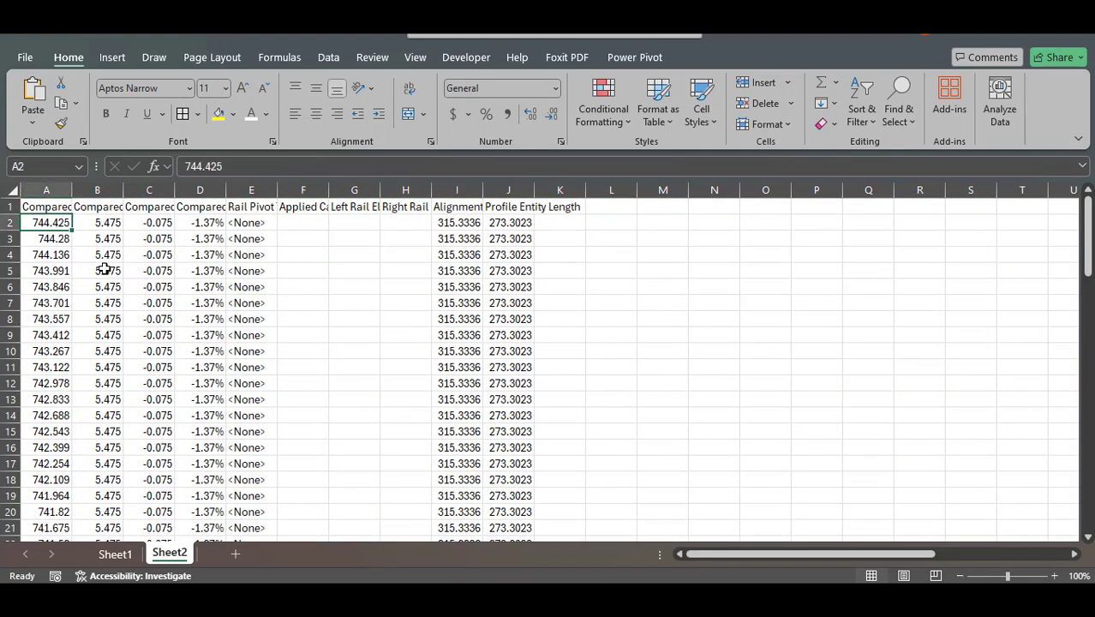
{"action": "key", "text": "ctrl+shift+Down"}
{"action": "key", "text": "ctrl+c"}
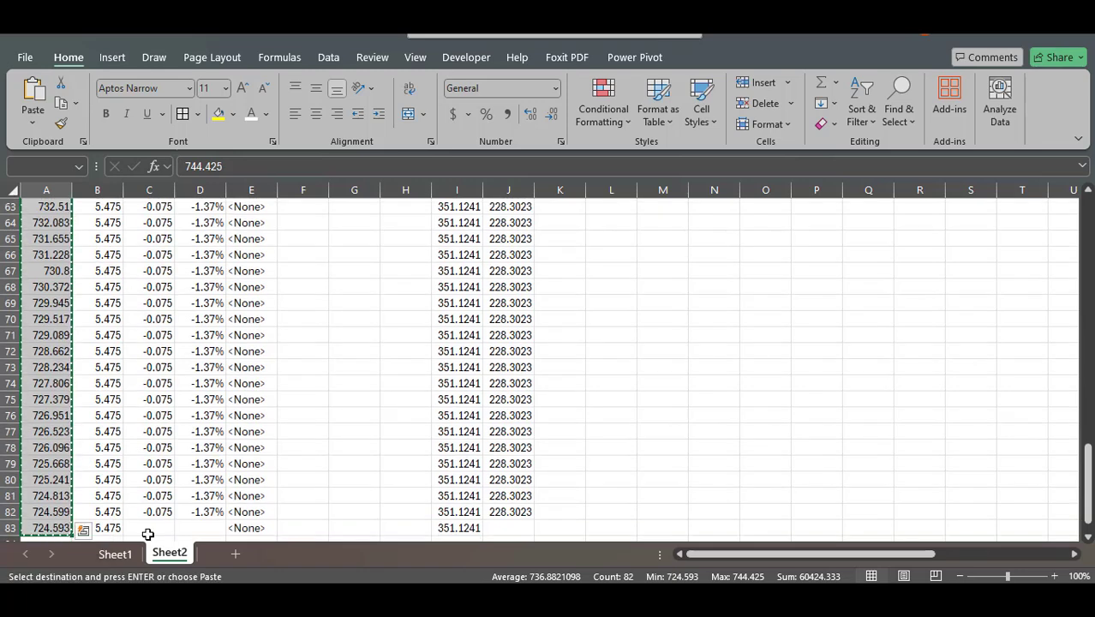
{"action": "left_click", "coordinate": [115, 555]}
Paste the LEFT LANE 1 elevations into column H under a LEFT LANE-1 header and widen column G
{"action": "right_click", "coordinate": [422, 224]}
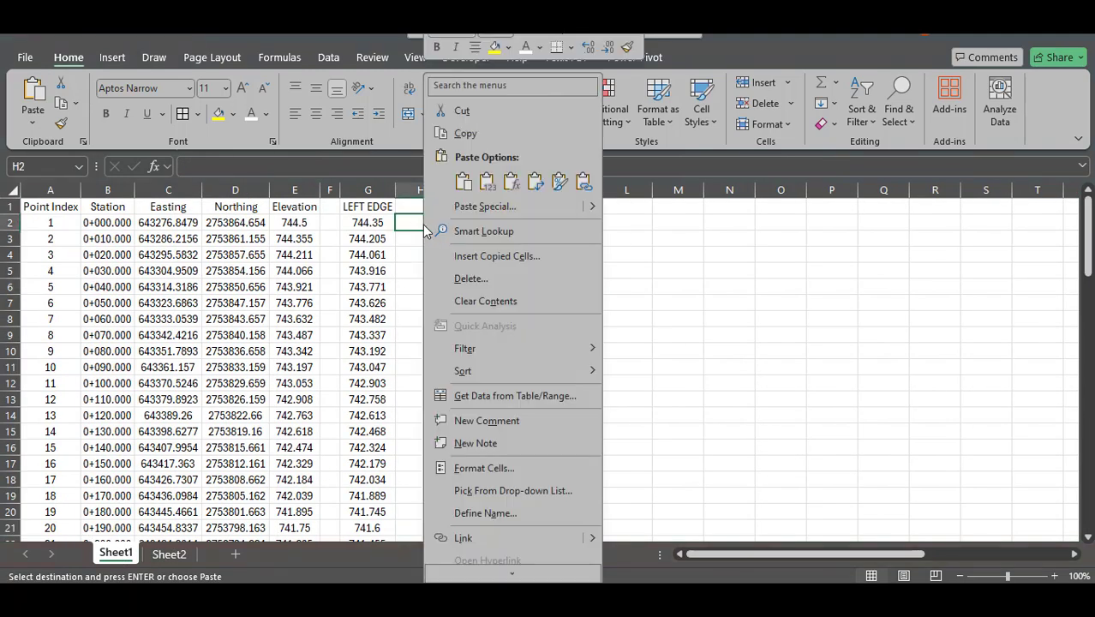
{"action": "left_click", "coordinate": [463, 182]}
{"action": "left_click", "coordinate": [390, 209]}
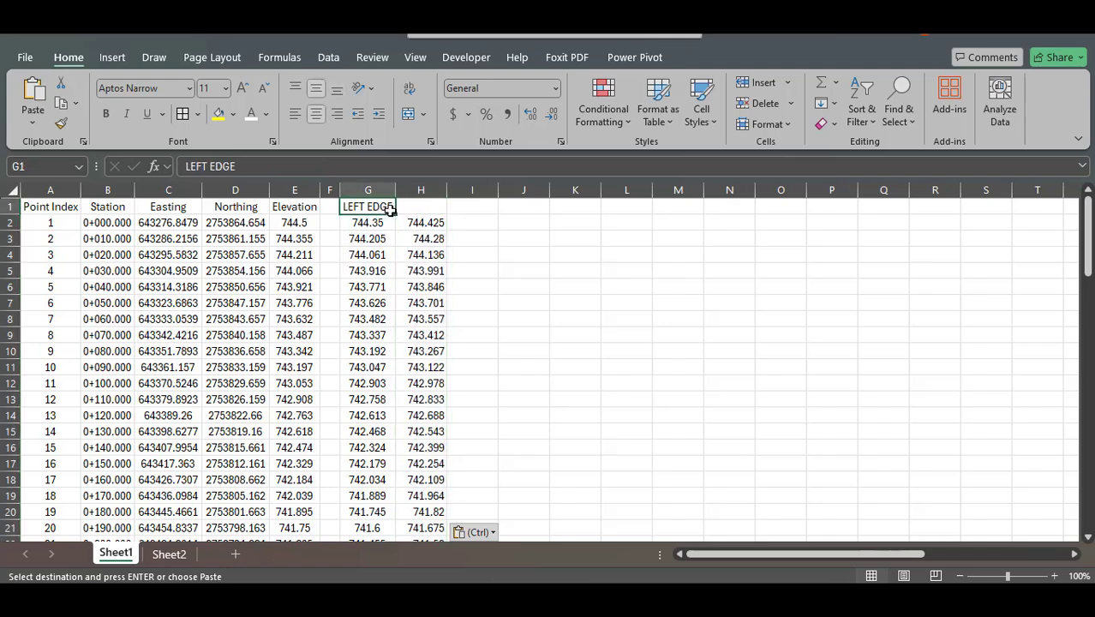
{"action": "key", "text": "Right"}
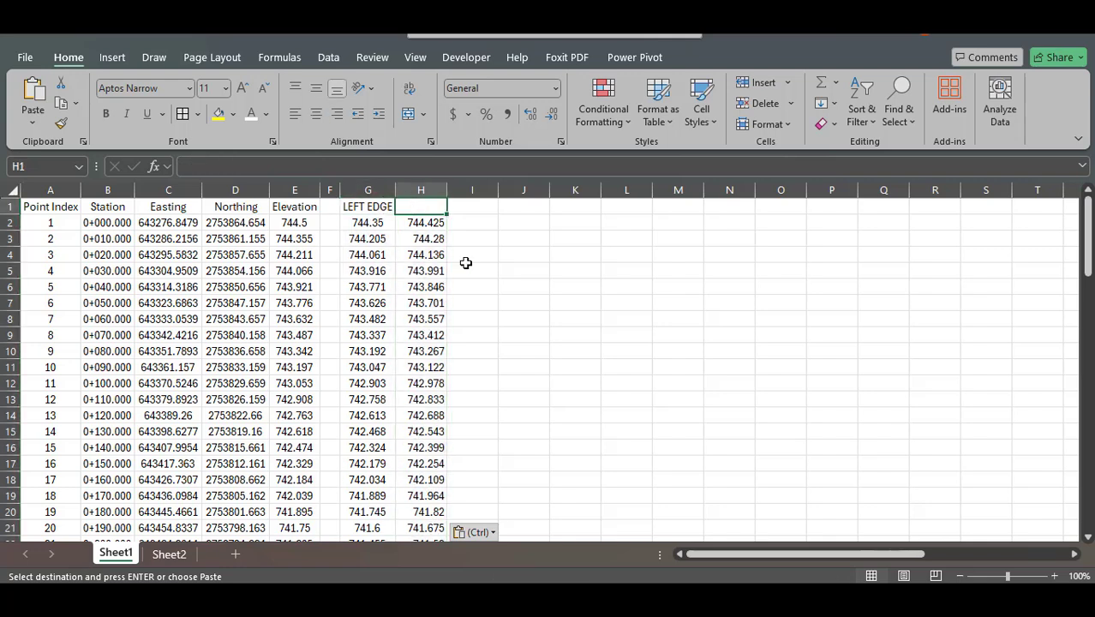
{"action": "type", "text": "LEFT LA"}
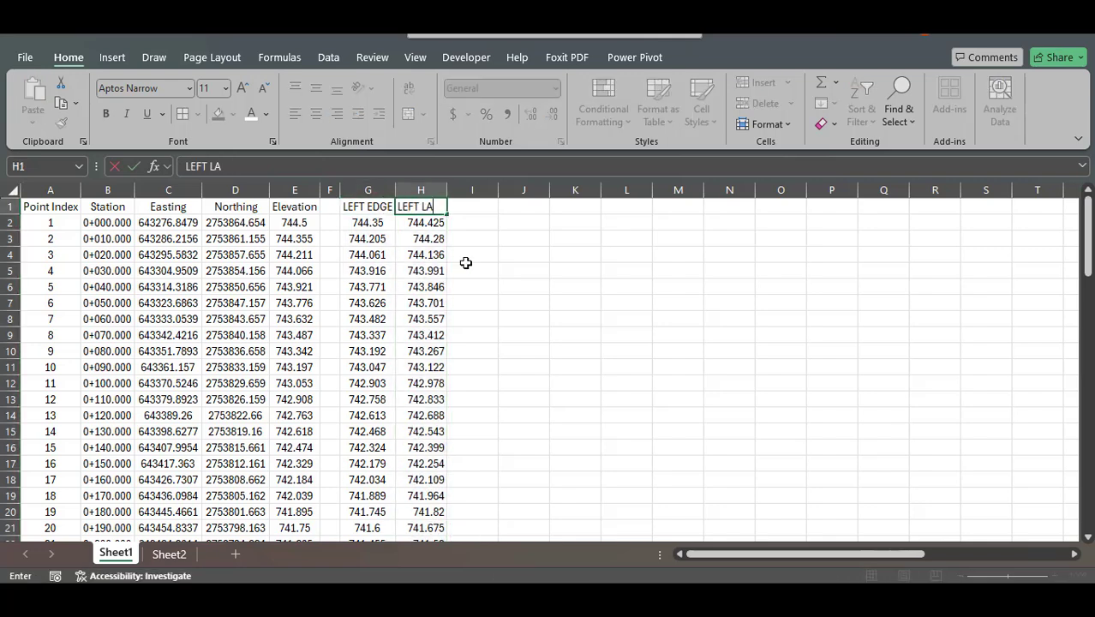
{"action": "type", "text": "NE-1"}
{"action": "left_click", "coordinate": [520, 270]}
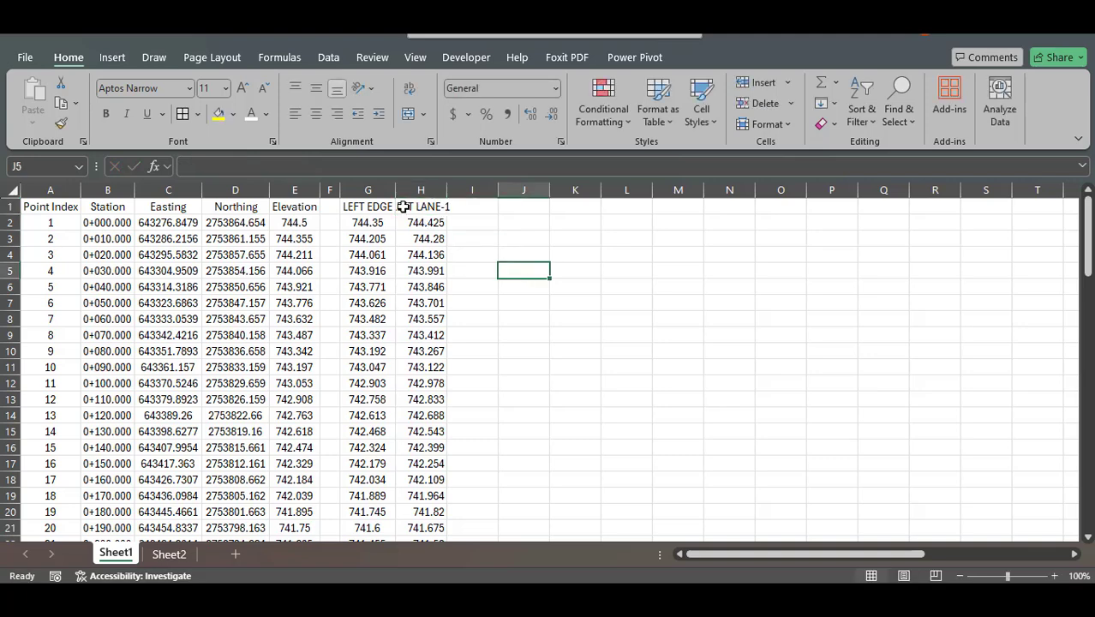
{"action": "left_click_drag", "start_coordinate": [398, 190], "coordinate": [413, 189]}
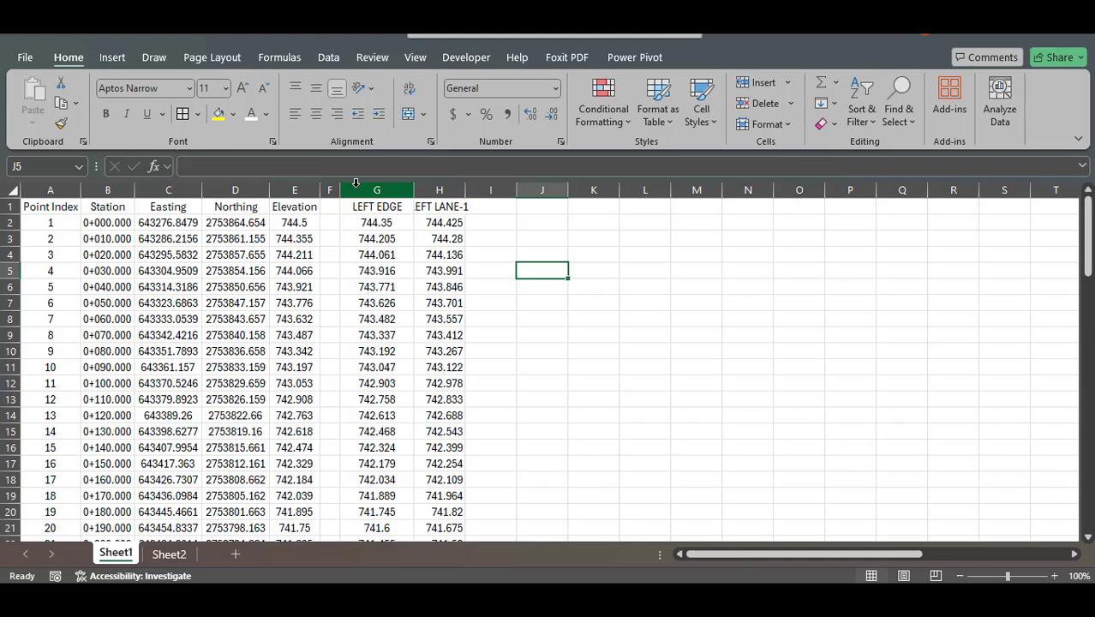
Move the Elevation column's data to column I and rename its header CENTER LINE
{"action": "left_click", "coordinate": [298, 189]}
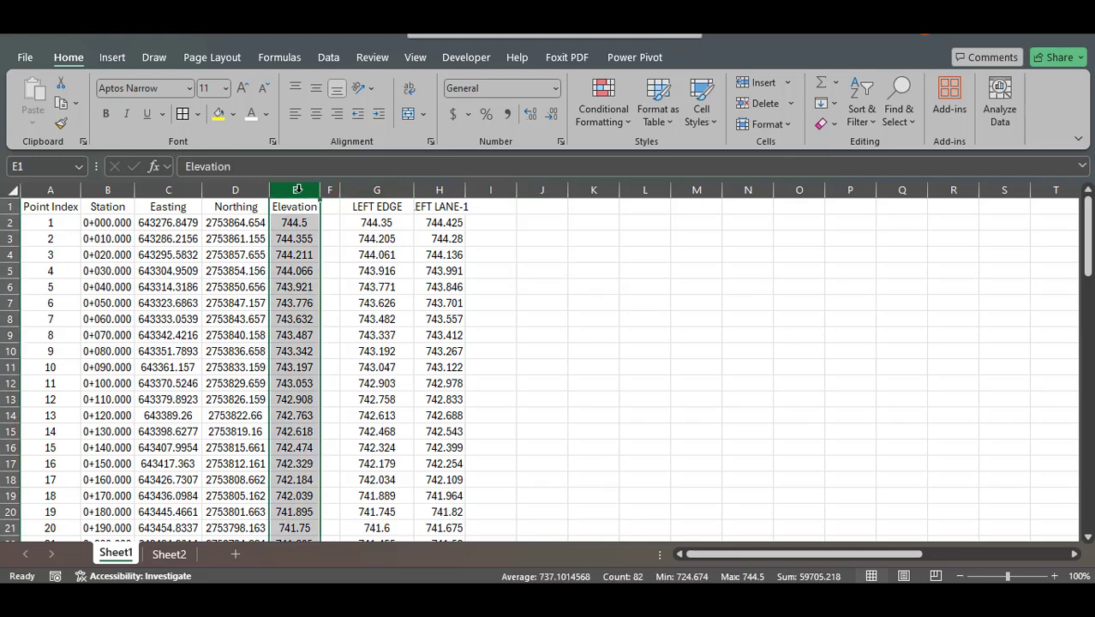
{"action": "key", "text": "ctrl+c"}
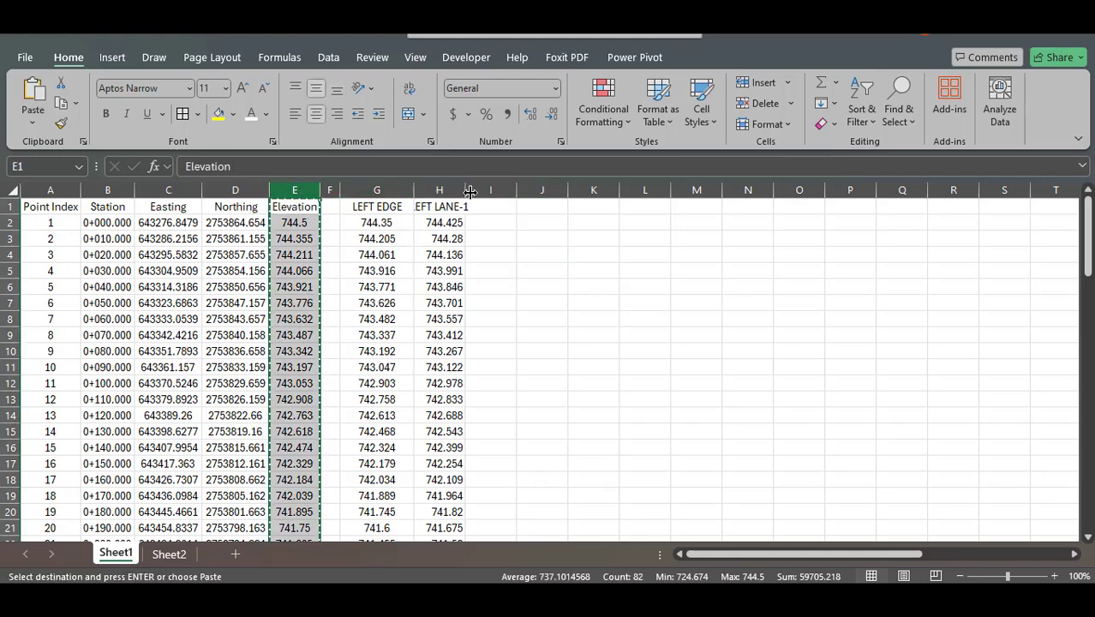
{"action": "left_click", "coordinate": [484, 189]}
{"action": "key", "text": "ctrl+v"}
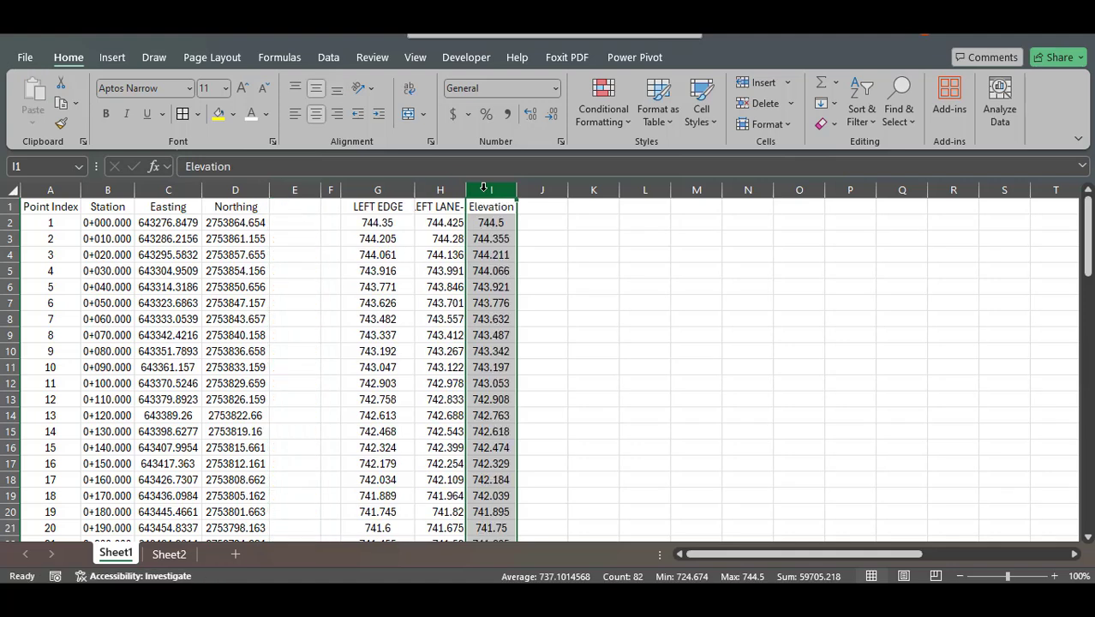
{"action": "left_click", "coordinate": [489, 208]}
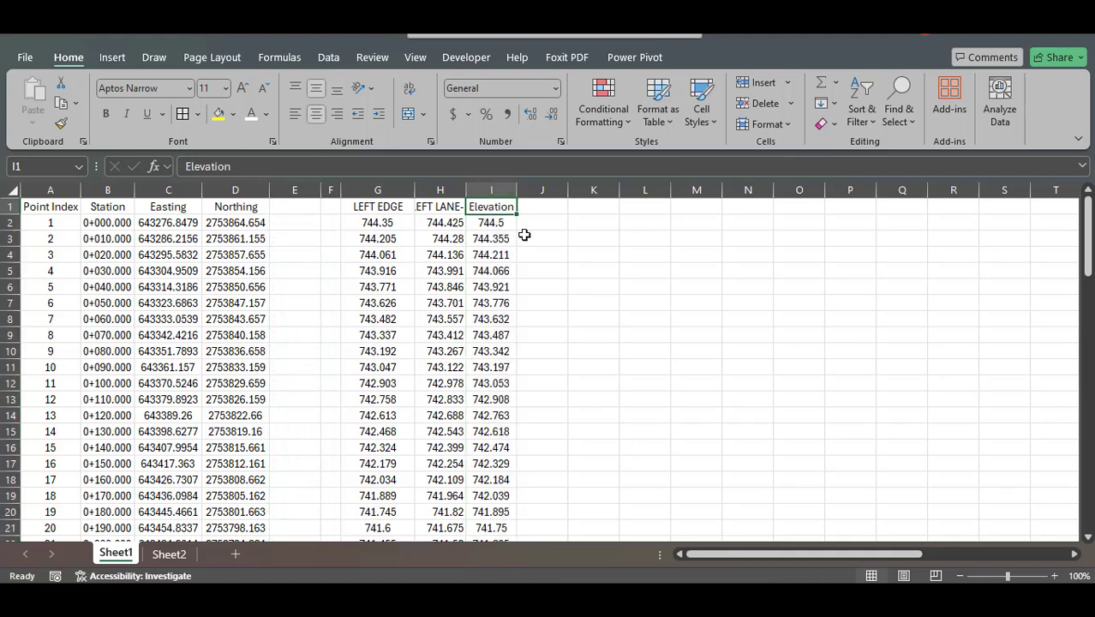
{"action": "type", "text": "CENTER"}
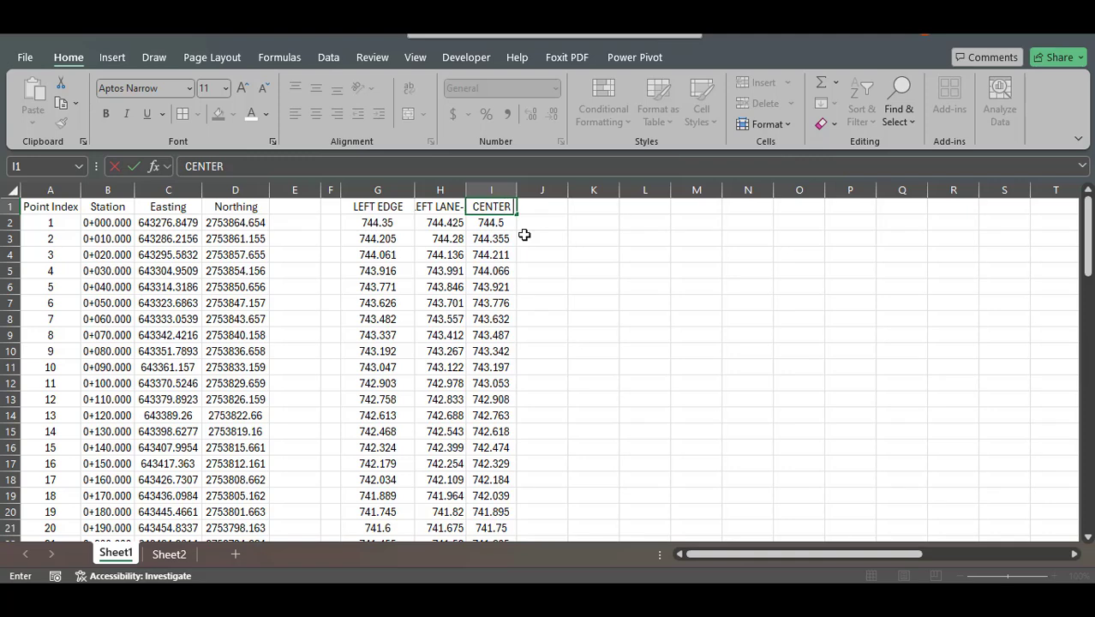
{"action": "type", "text": " LINE"}
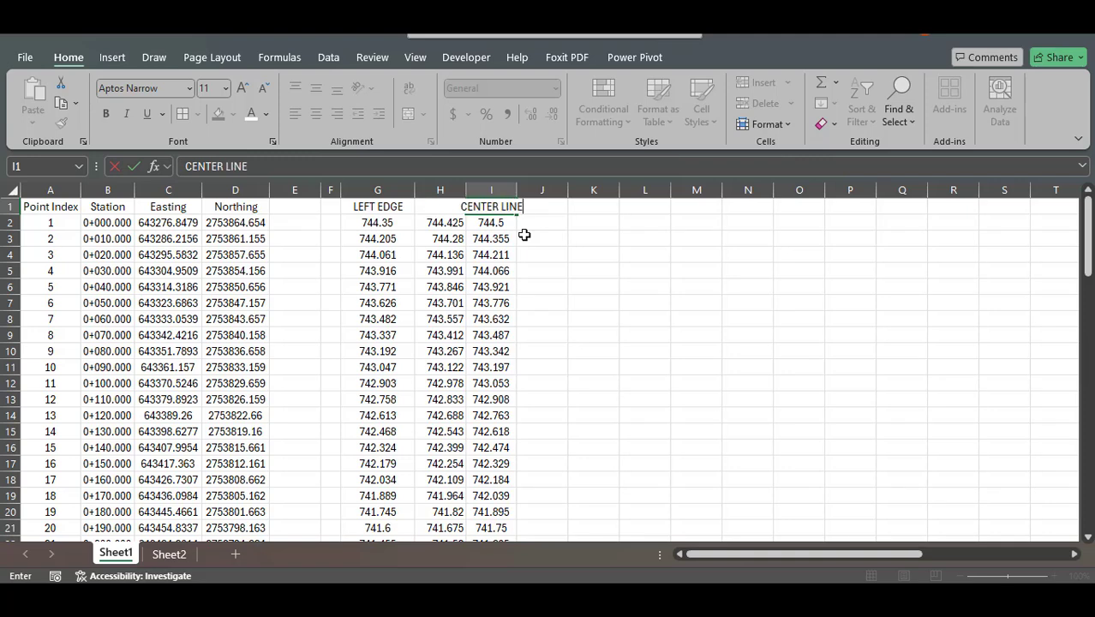
{"action": "left_click", "coordinate": [625, 286]}
Delete the empty columns E and F and widen the LEFT LANE-1 and CENTER LINE columns
{"action": "left_click_drag", "start_coordinate": [319, 190], "coordinate": [287, 190]}
{"action": "key", "text": "ctrl+minus"}
{"action": "type", "text": "LEFT LANE-1"}
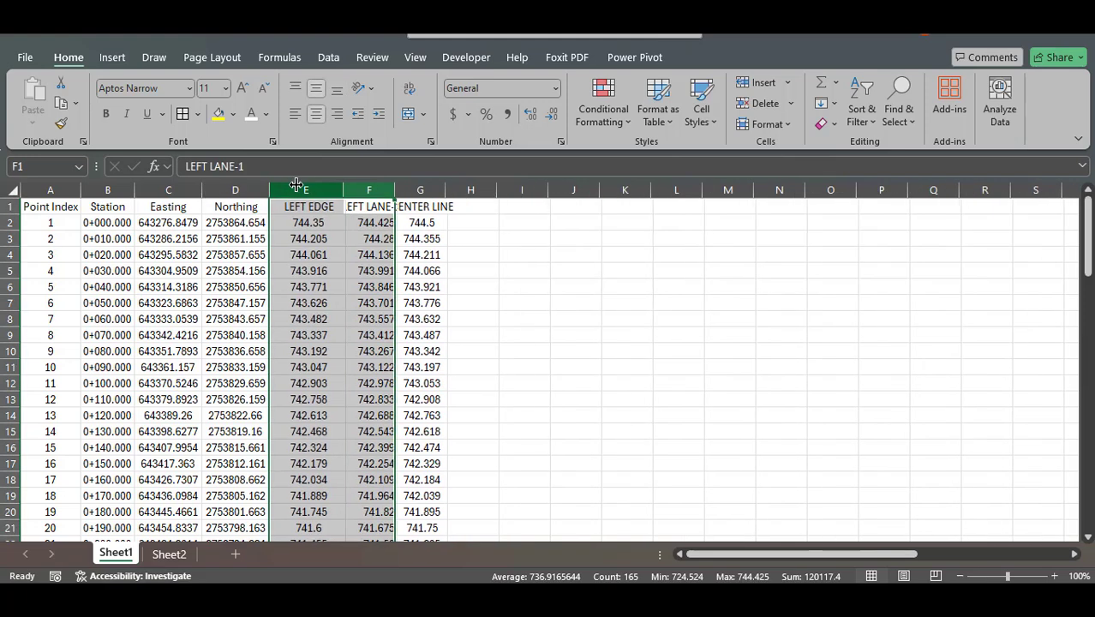
{"action": "left_click", "coordinate": [515, 288]}
{"action": "left_click_drag", "start_coordinate": [395, 190], "coordinate": [495, 189]}
{"action": "left_click", "coordinate": [623, 383]}
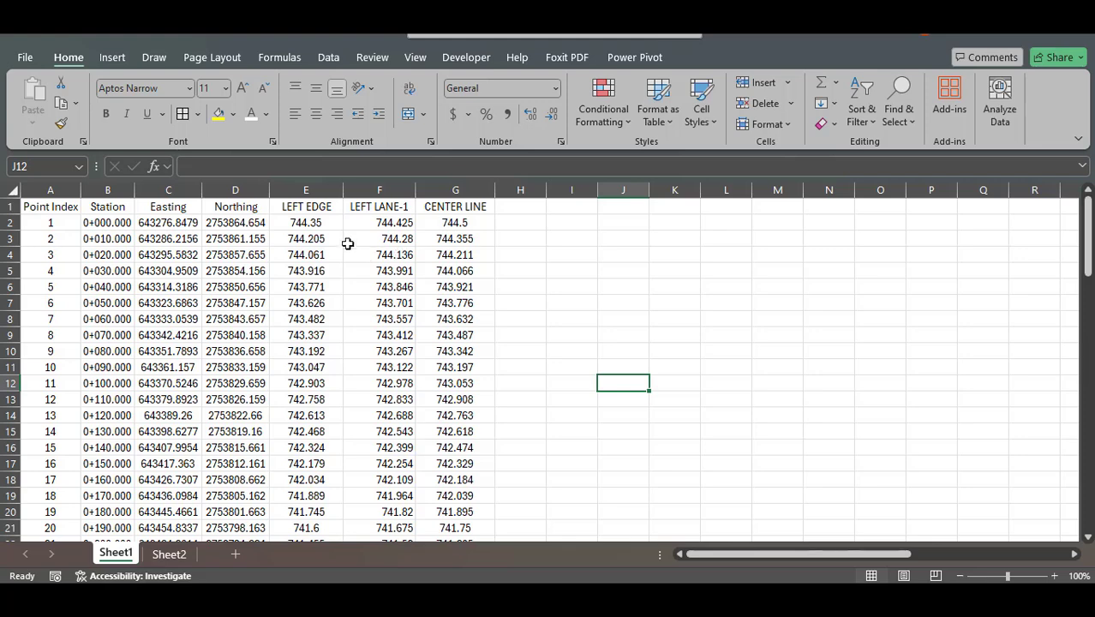
{"action": "left_click", "coordinate": [439, 206]}
{"action": "key", "text": "ctrl+shift+Down"}
{"action": "left_click", "coordinate": [323, 192], "text": "shift"}
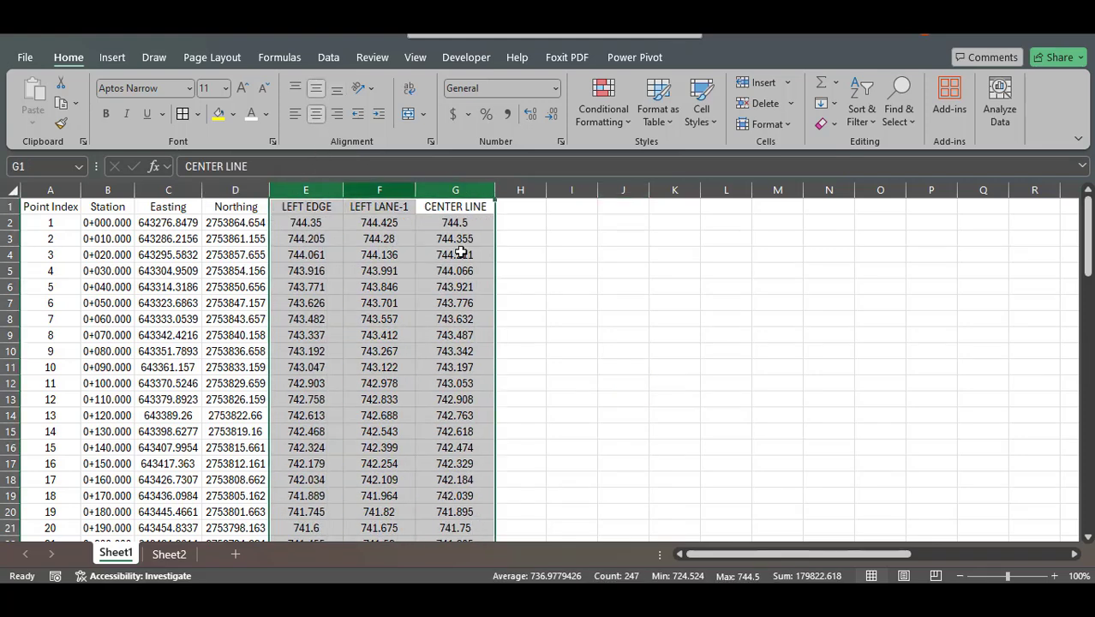
{"action": "left_click", "coordinate": [520, 206]}
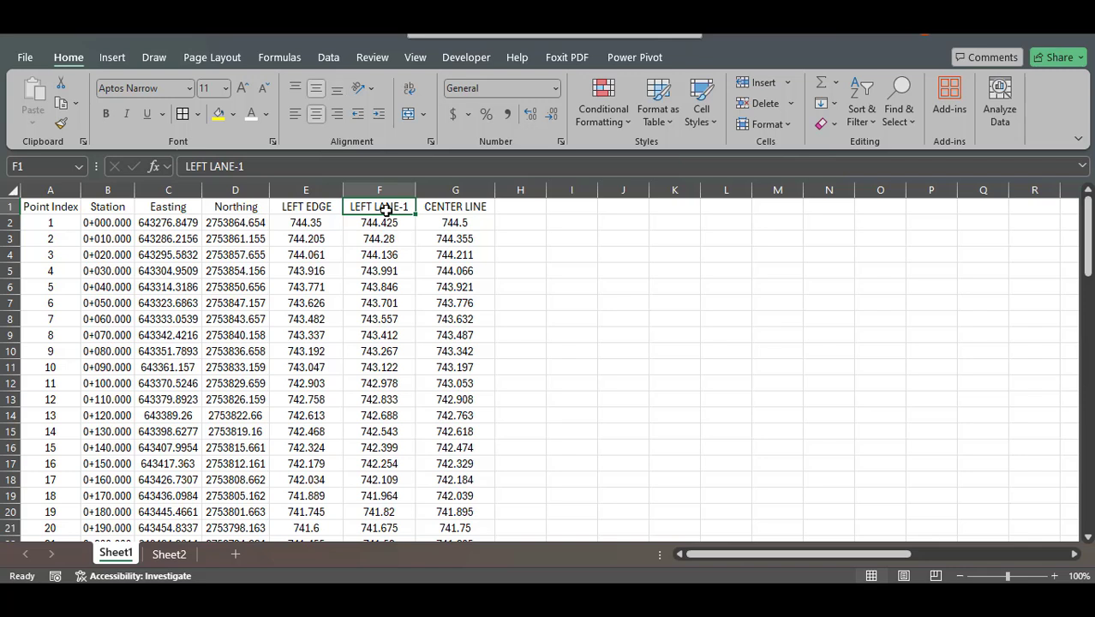
Create a RIGHT LANE-1 header in H1 from the LEFT LANE-1 header and auto-fit column H
{"action": "key", "text": "ctrl+c"}
{"action": "left_click", "coordinate": [515, 207]}
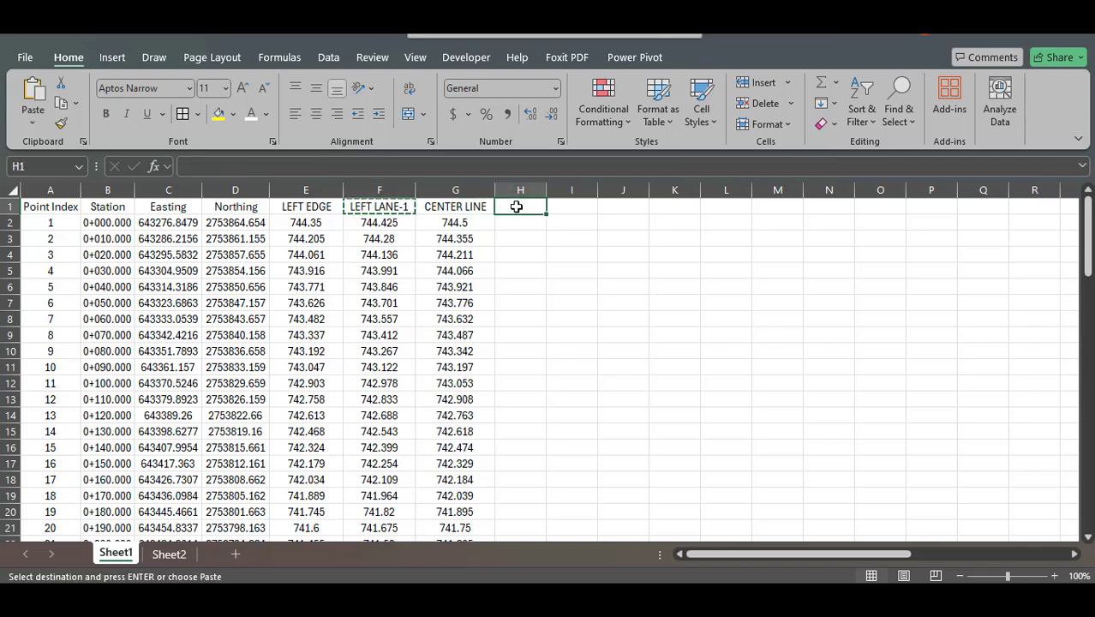
{"action": "key", "text": "Return"}
{"action": "double_click", "coordinate": [545, 207]}
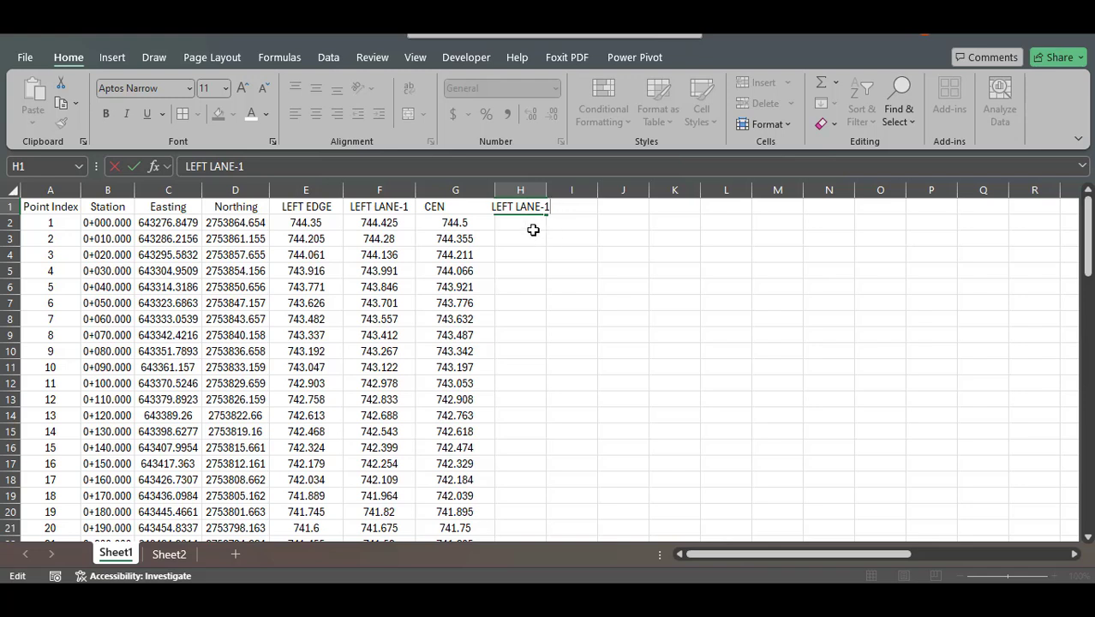
{"action": "double_click", "coordinate": [510, 208]}
{"action": "type", "text": "R"}
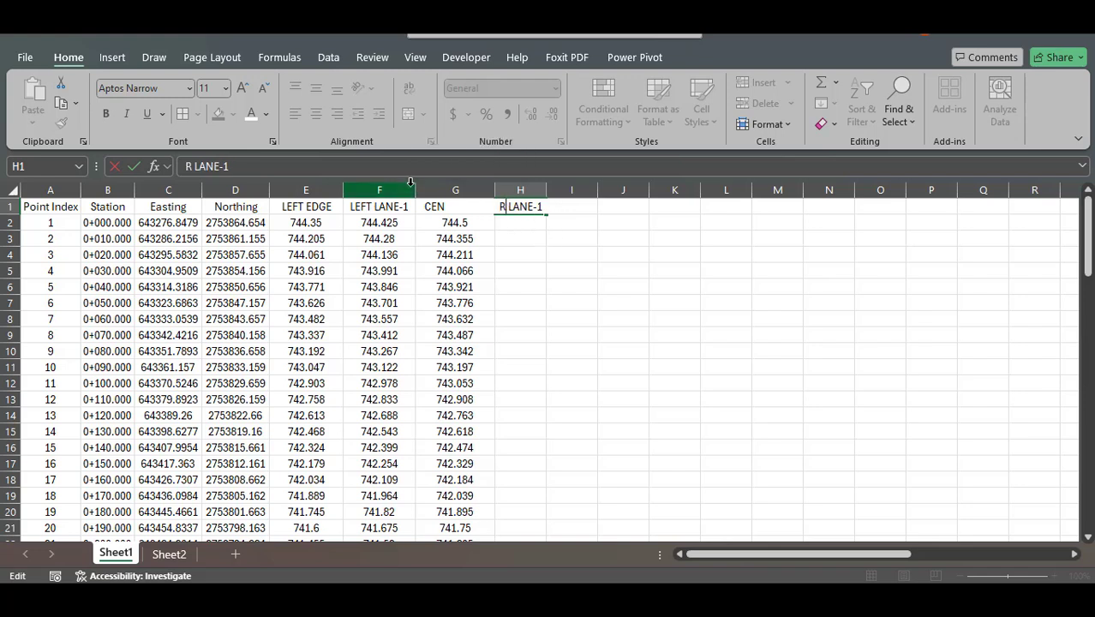
{"action": "type", "text": "IGHT"}
{"action": "left_click", "coordinate": [536, 290]}
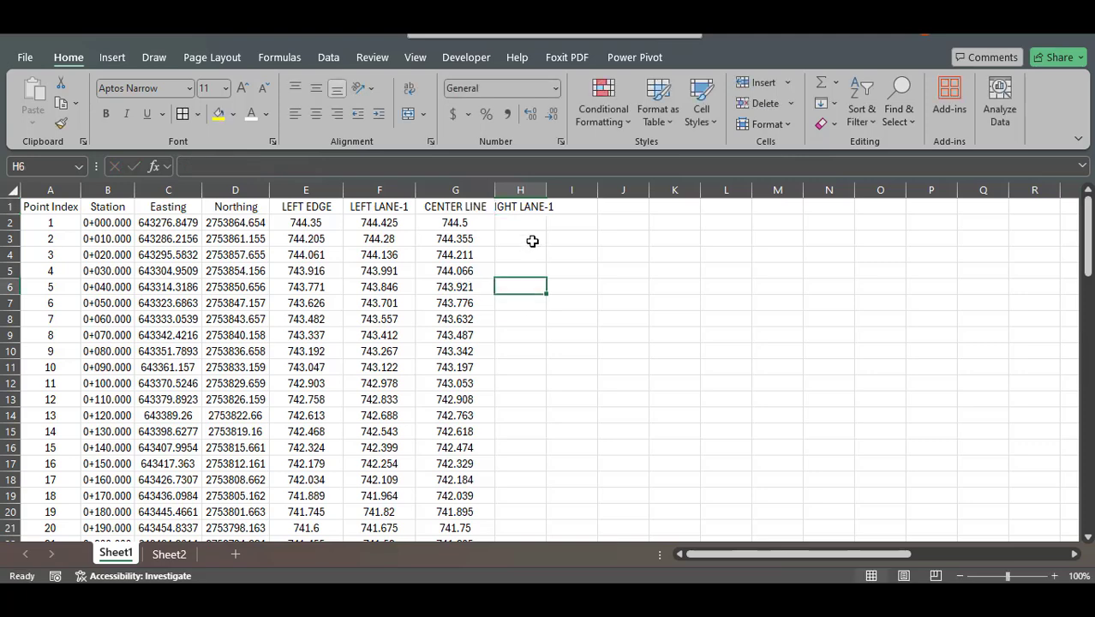
{"action": "left_click_drag", "start_coordinate": [548, 192], "coordinate": [561, 196]}
{"action": "left_click", "coordinate": [521, 215]}
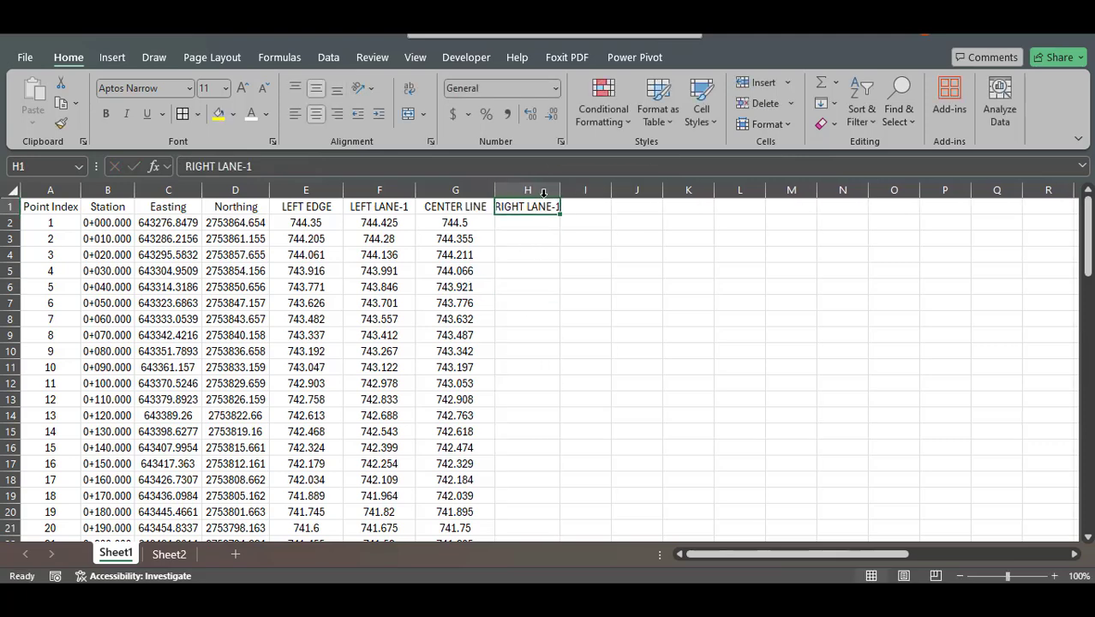
{"action": "double_click", "coordinate": [561, 189]}
Create a RIGHT EDGE header in I1 from the LEFT EDGE header and widen column I
{"action": "left_click", "coordinate": [327, 207]}
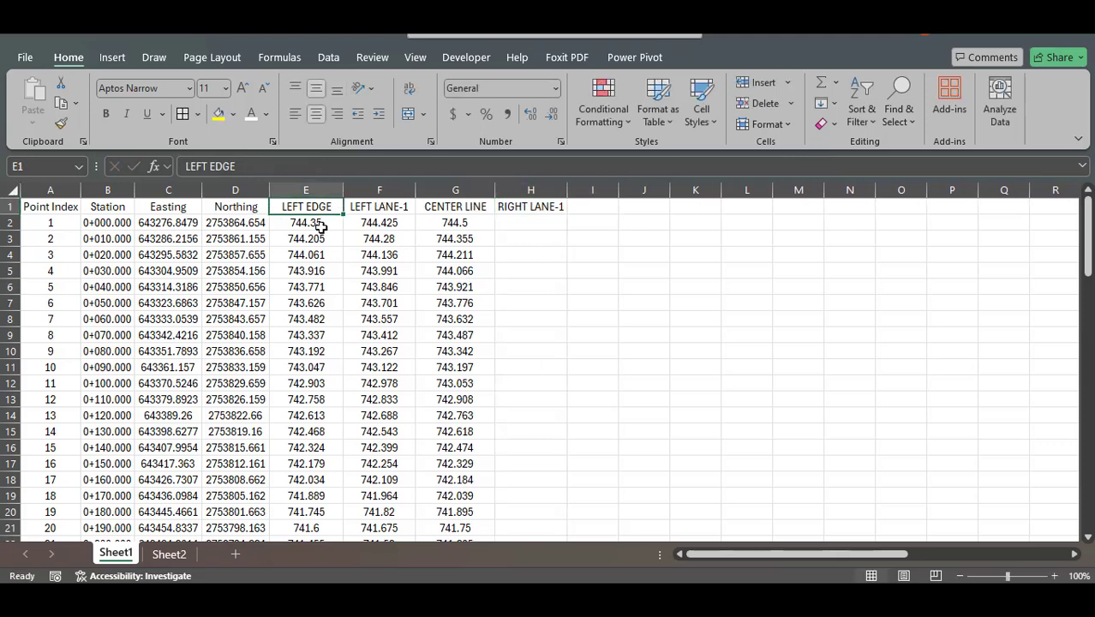
{"action": "key", "text": "ctrl+c"}
{"action": "left_click", "coordinate": [579, 209]}
{"action": "key", "text": "Return"}
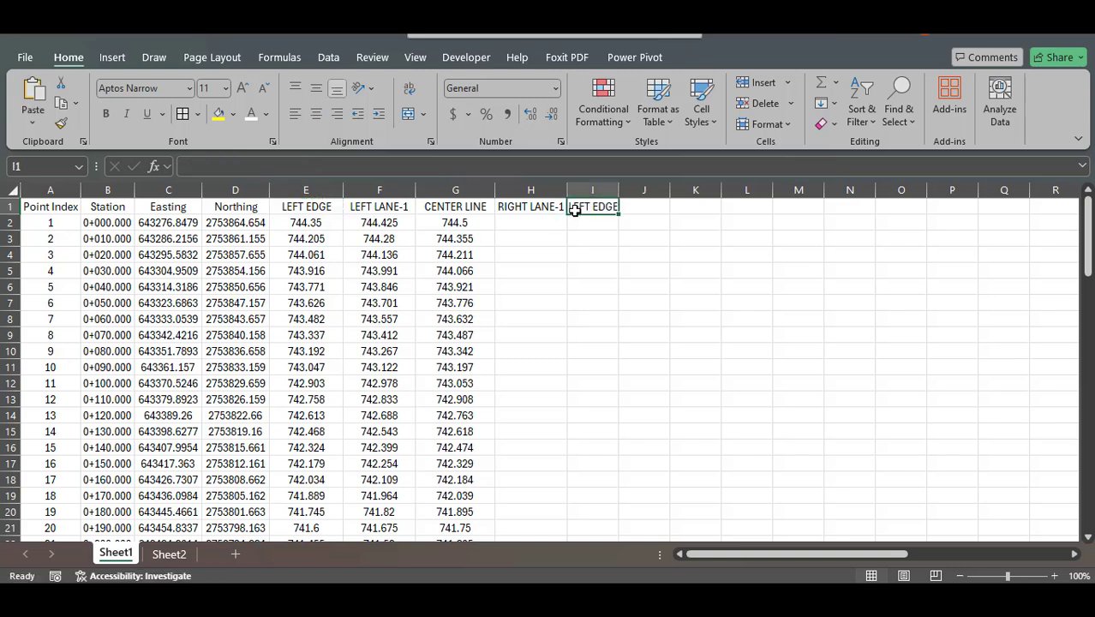
{"action": "double_click", "coordinate": [586, 210]}
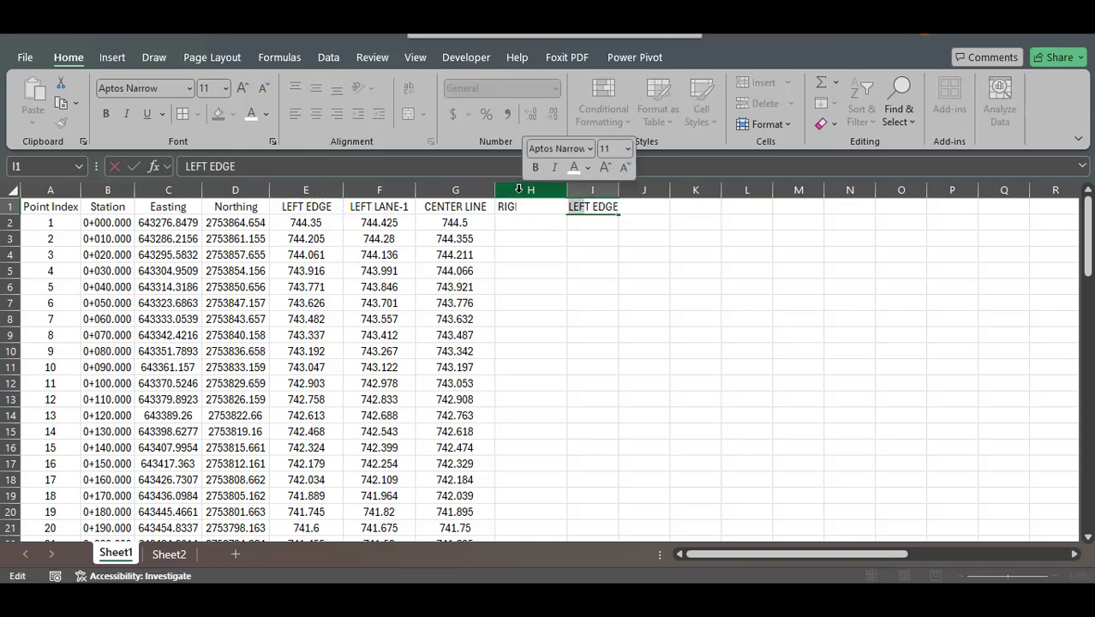
{"action": "type", "text": "RIGHT"}
{"action": "left_click", "coordinate": [633, 281]}
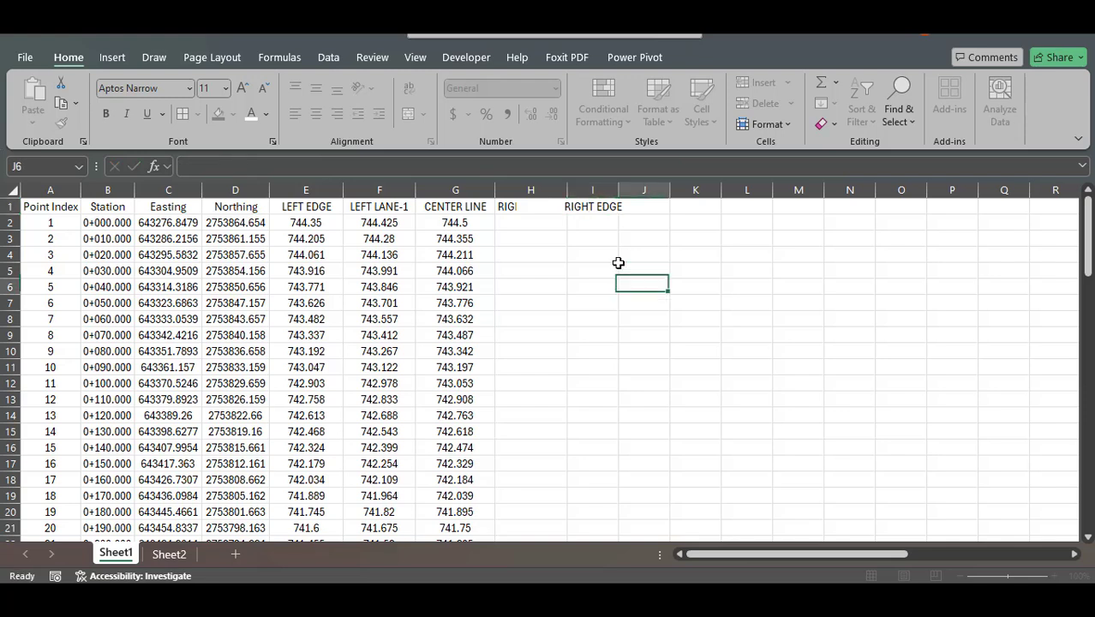
{"action": "left_click", "coordinate": [594, 206]}
{"action": "left_click_drag", "start_coordinate": [619, 190], "coordinate": [631, 189]}
{"action": "left_click", "coordinate": [676, 303]}
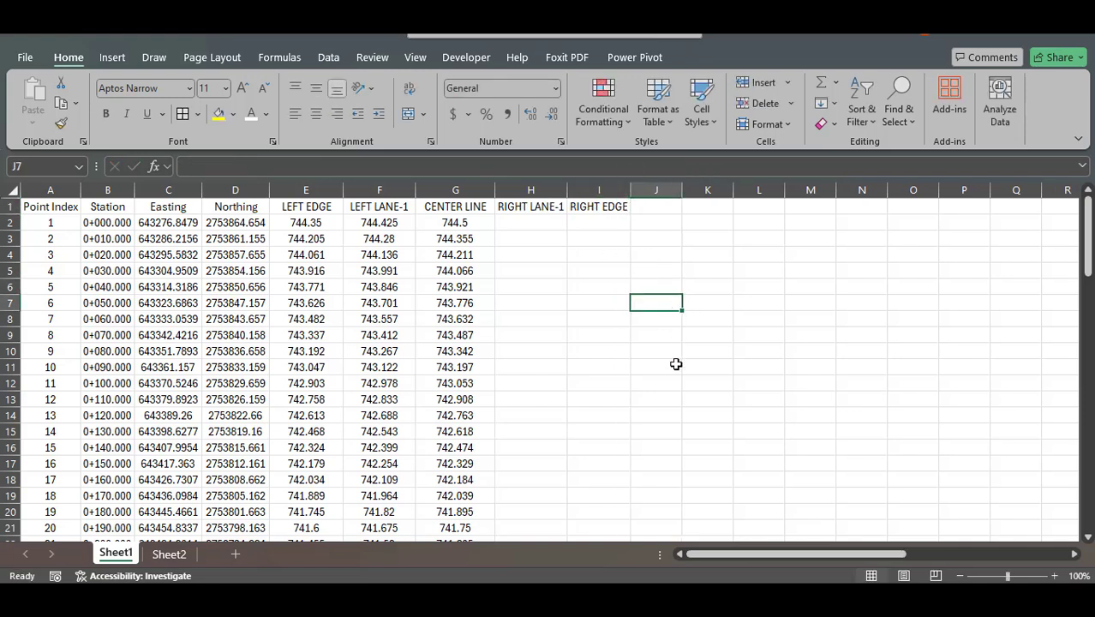
{"action": "left_click", "coordinate": [563, 600]}
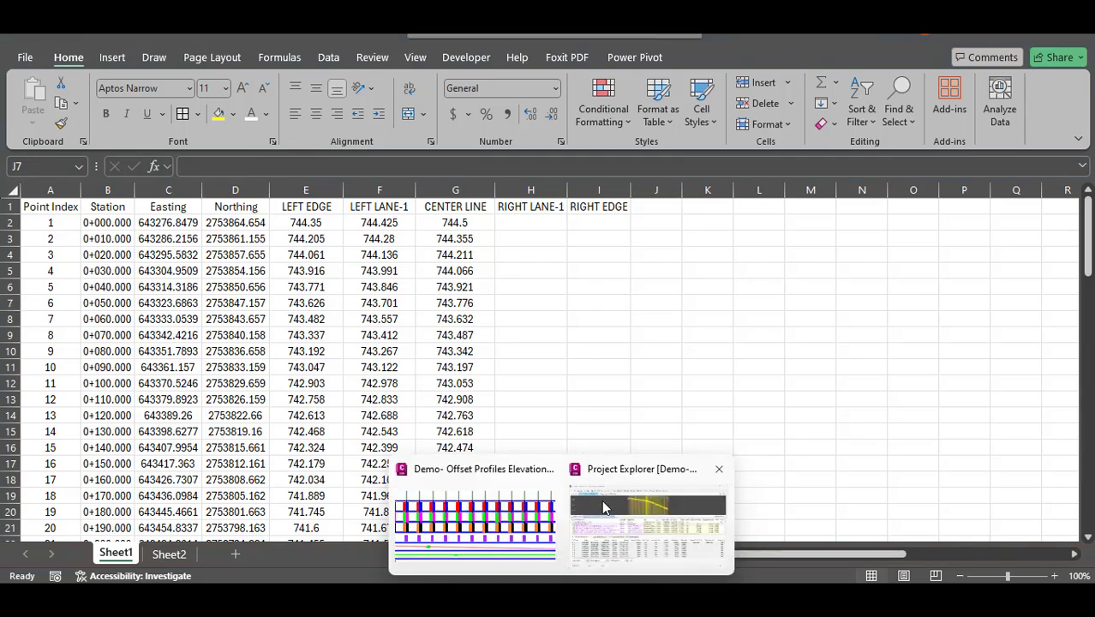
Compare calculated stations against the RIGHT LANE 1 profile and copy all station rows to the clipboard
{"action": "left_click", "coordinate": [603, 508]}
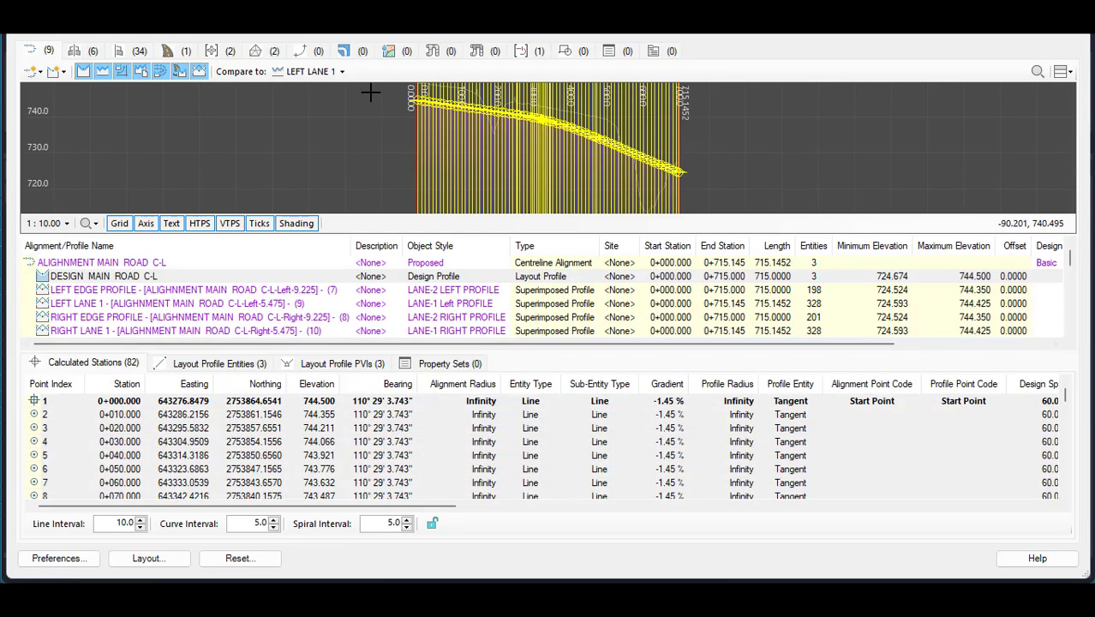
{"action": "left_click", "coordinate": [341, 72]}
{"action": "mouse_move", "coordinate": [322, 112]}
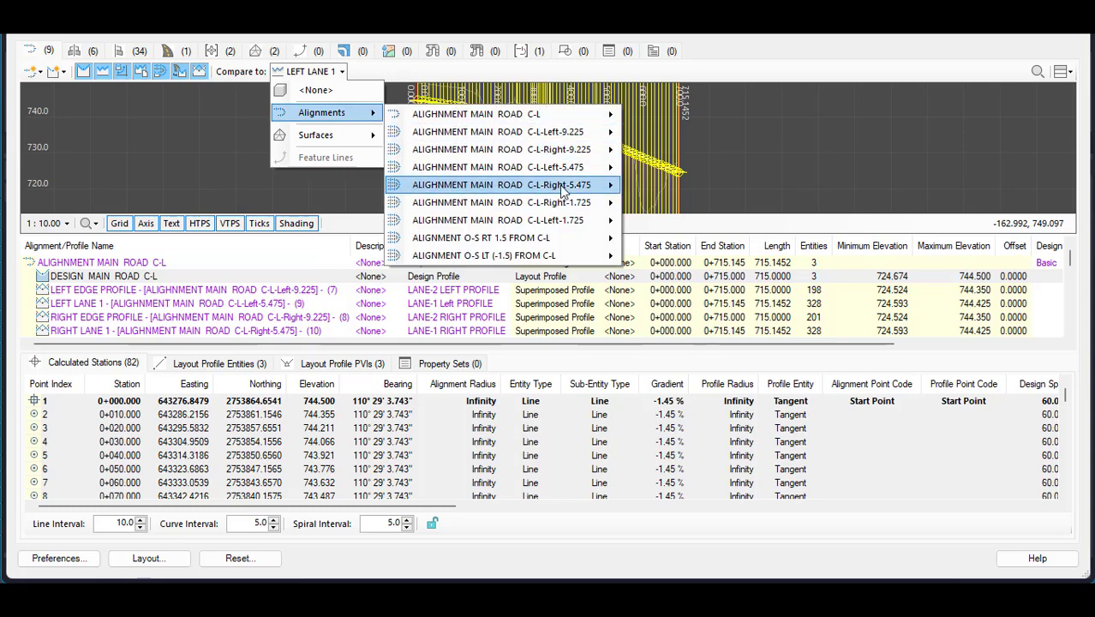
{"action": "mouse_move", "coordinate": [501, 185]}
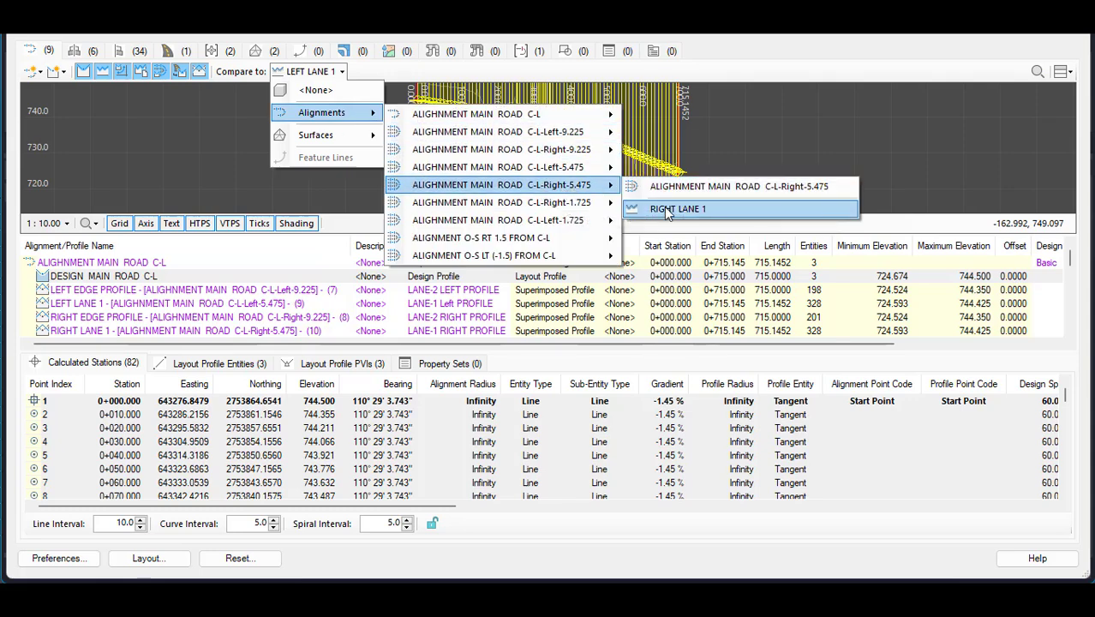
{"action": "left_click", "coordinate": [665, 206]}
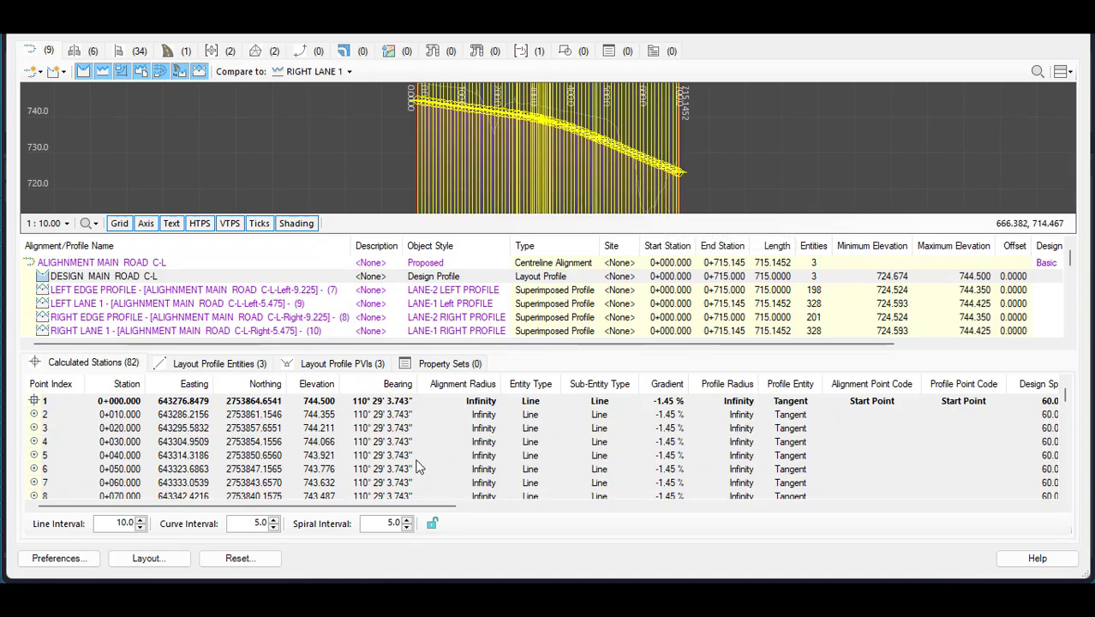
{"action": "left_click", "coordinate": [352, 416]}
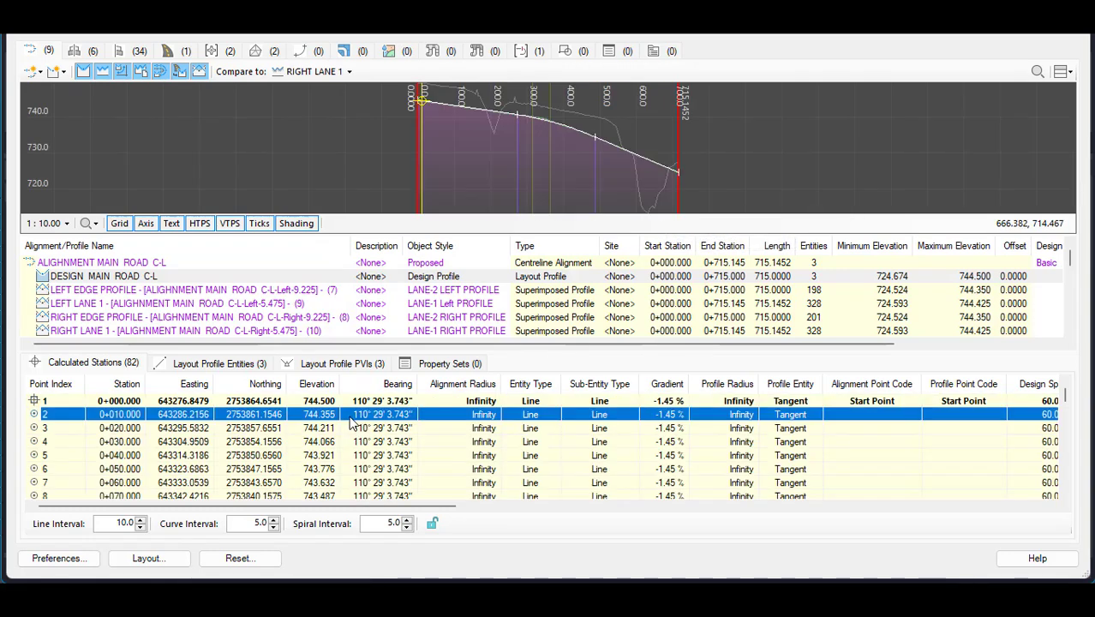
{"action": "key", "text": "ctrl+a"}
{"action": "right_click", "coordinate": [349, 415]}
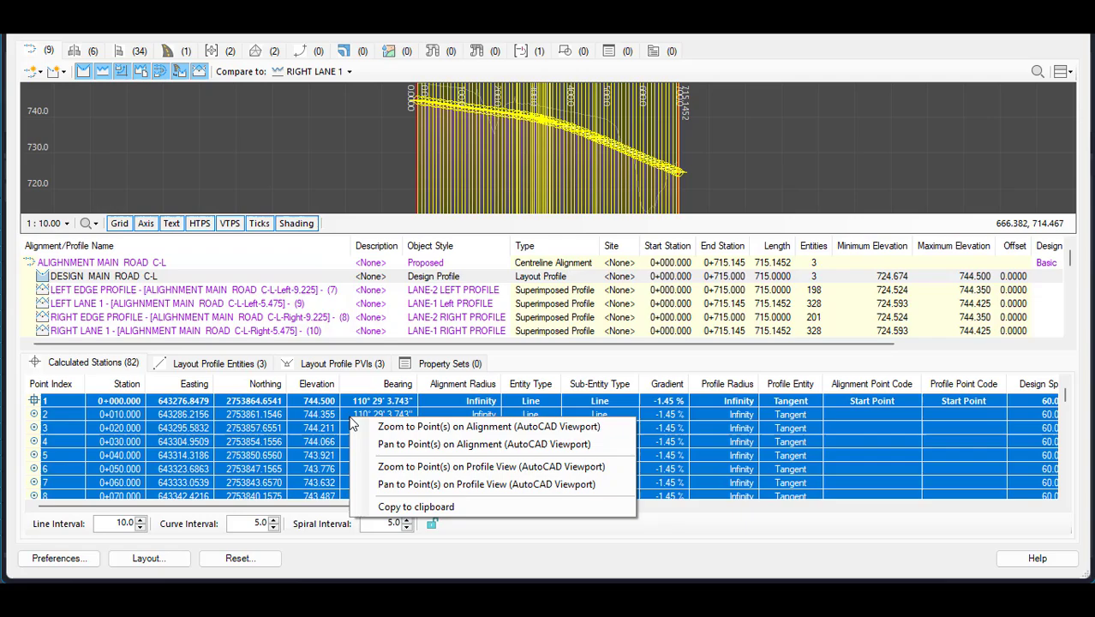
{"action": "left_click", "coordinate": [397, 506]}
{"action": "left_click", "coordinate": [634, 514]}
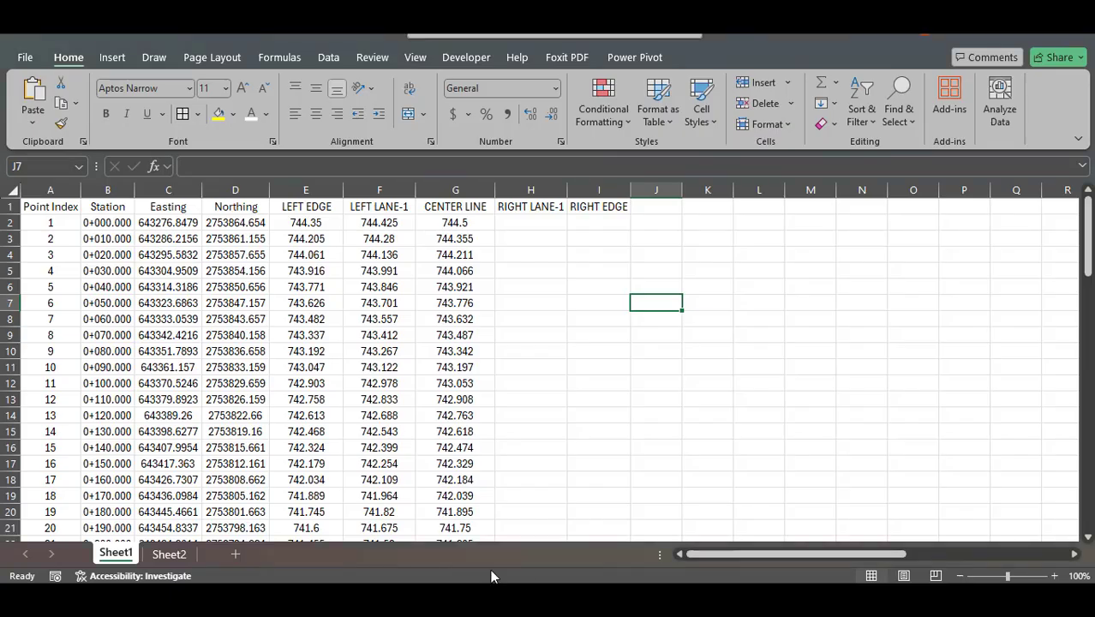
Clear Sheet2 and paste the copied station table into it
{"action": "left_click", "coordinate": [169, 555]}
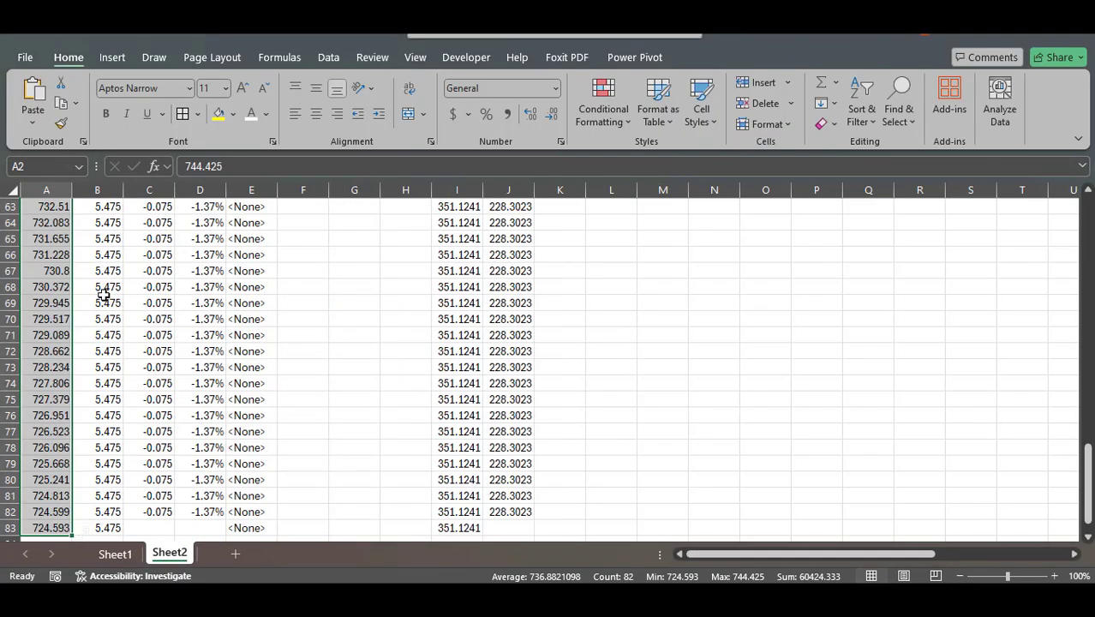
{"action": "left_click", "coordinate": [12, 191]}
{"action": "key", "text": "Delete"}
{"action": "right_click", "coordinate": [43, 208]}
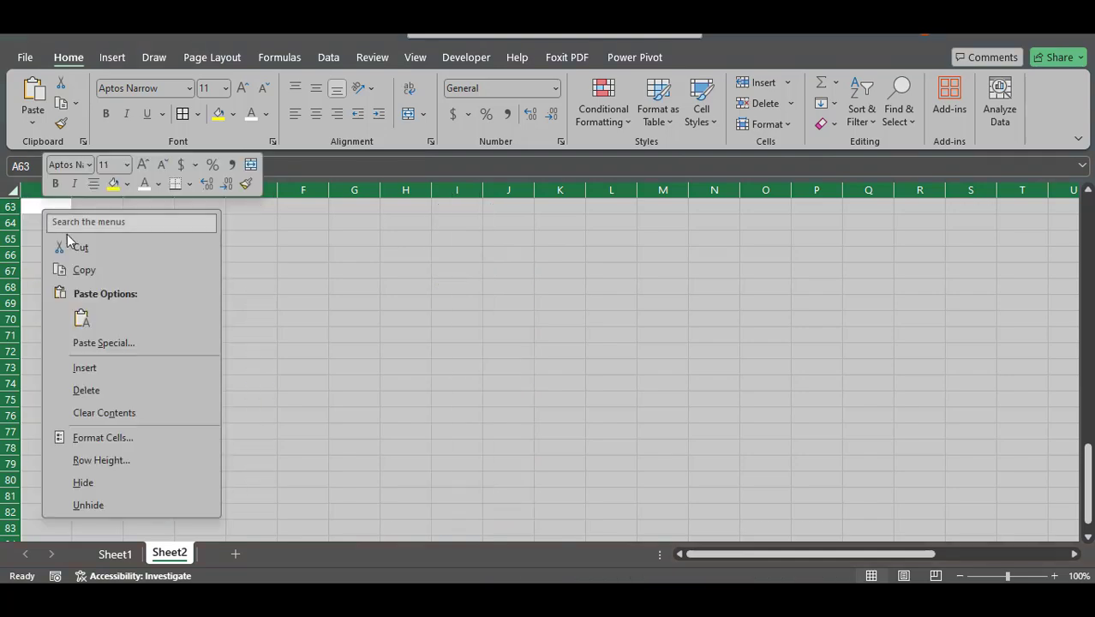
{"action": "left_click", "coordinate": [81, 318]}
{"action": "left_click", "coordinate": [517, 347]}
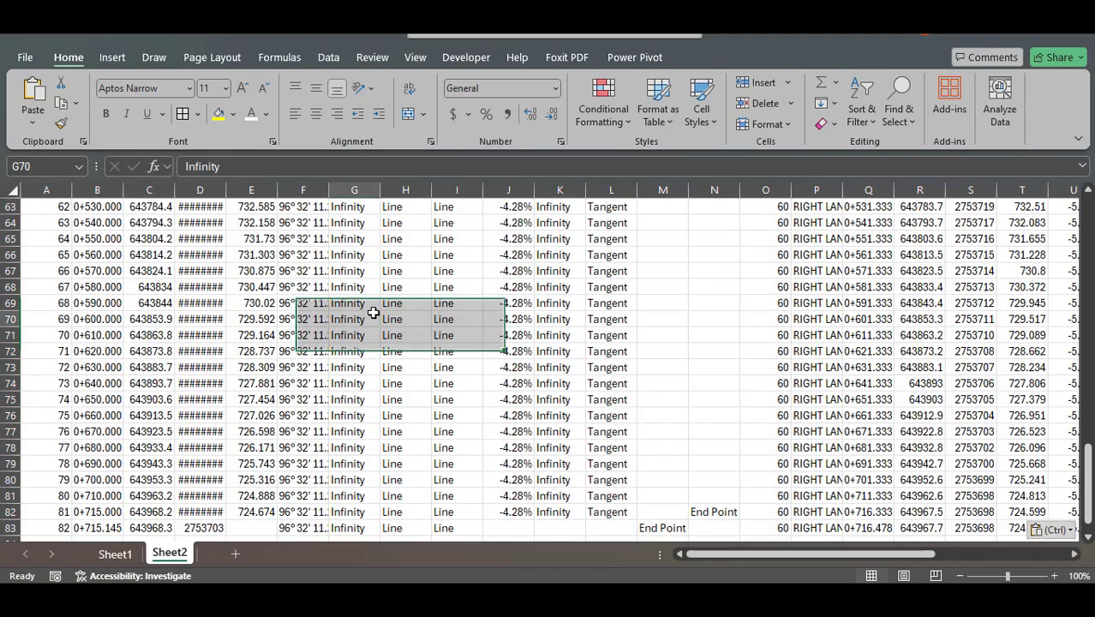
{"action": "left_click", "coordinate": [374, 314]}
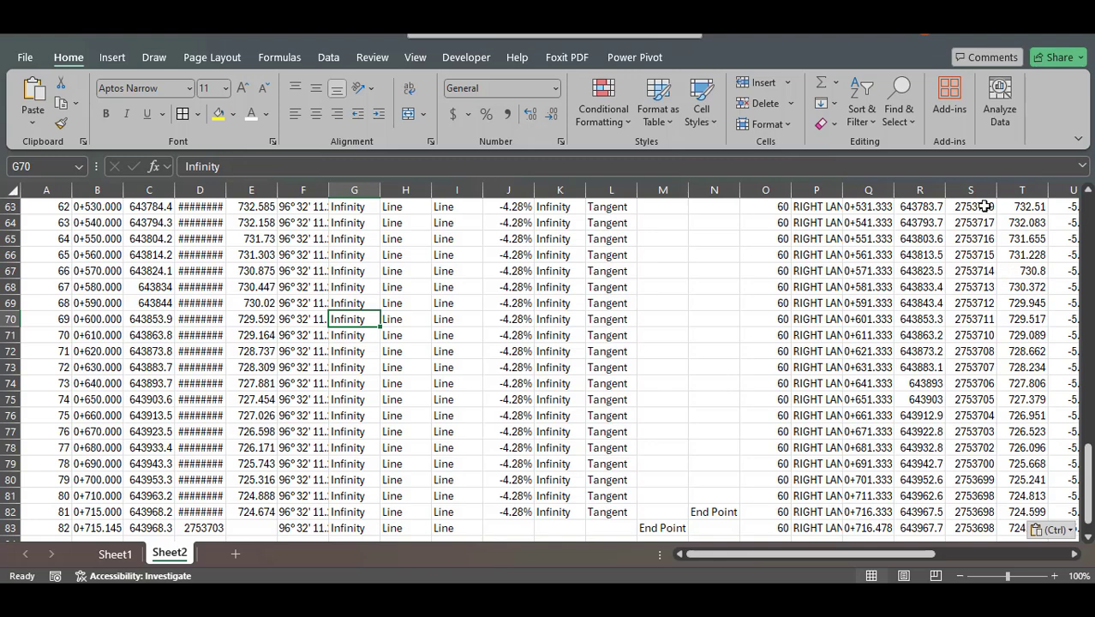
Remove the extra columns so column A holds the compared elevations, then copy A2:A83
{"action": "left_click_drag", "start_coordinate": [986, 206], "coordinate": [18, 185]}
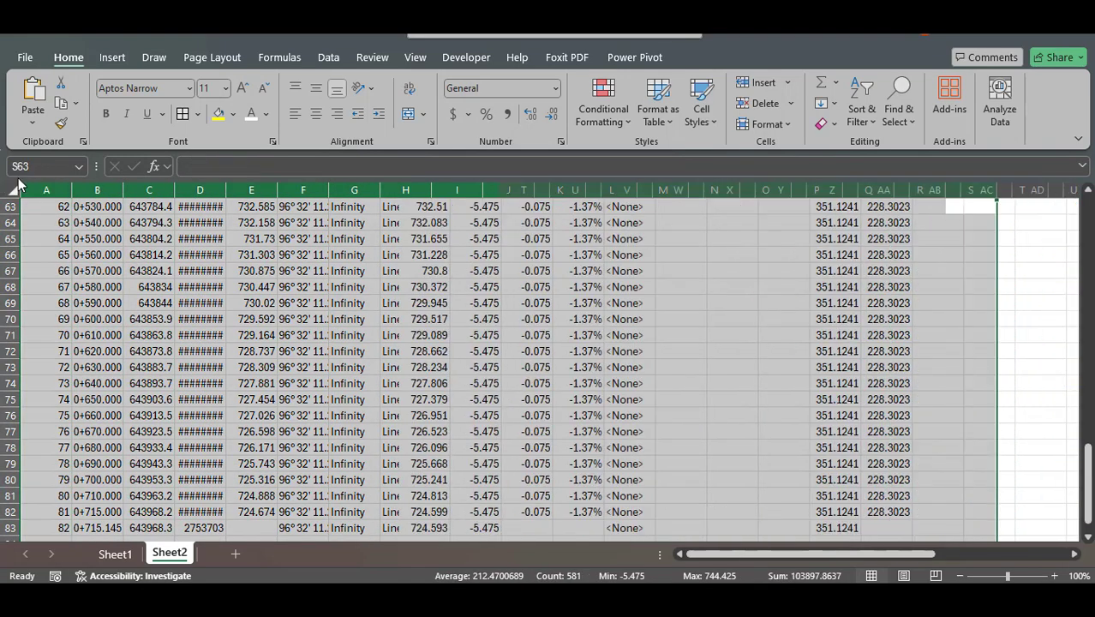
{"action": "left_click", "coordinate": [448, 308]}
{"action": "left_click_drag", "start_coordinate": [96, 207], "coordinate": [514, 528]}
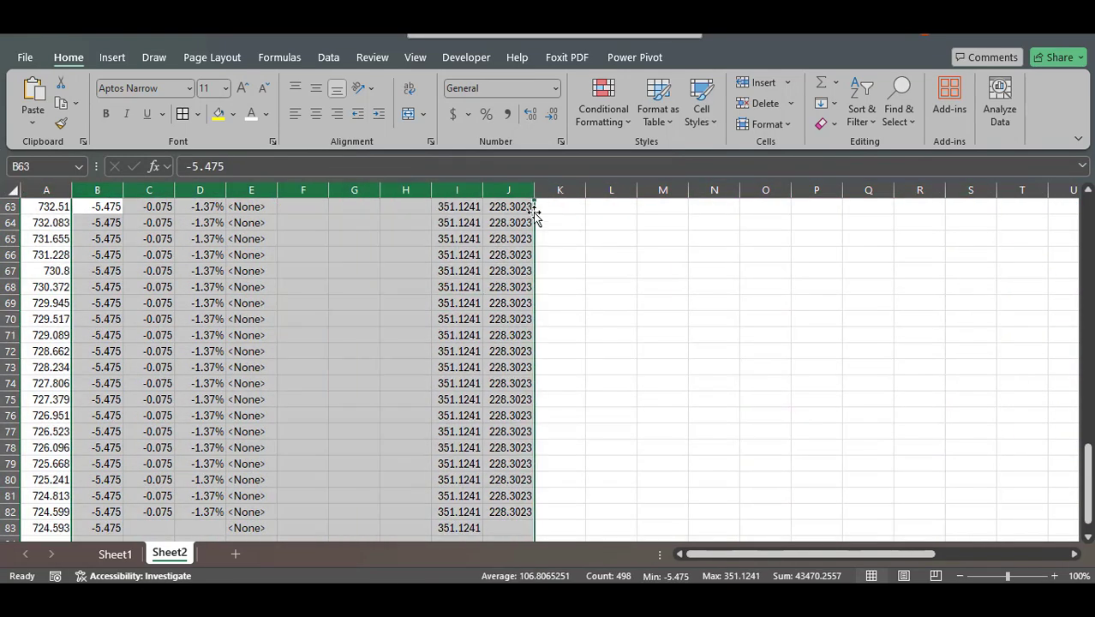
{"action": "key", "text": "Delete"}
{"action": "left_click", "coordinate": [253, 255]}
{"action": "key", "text": "ctrl+Up"}
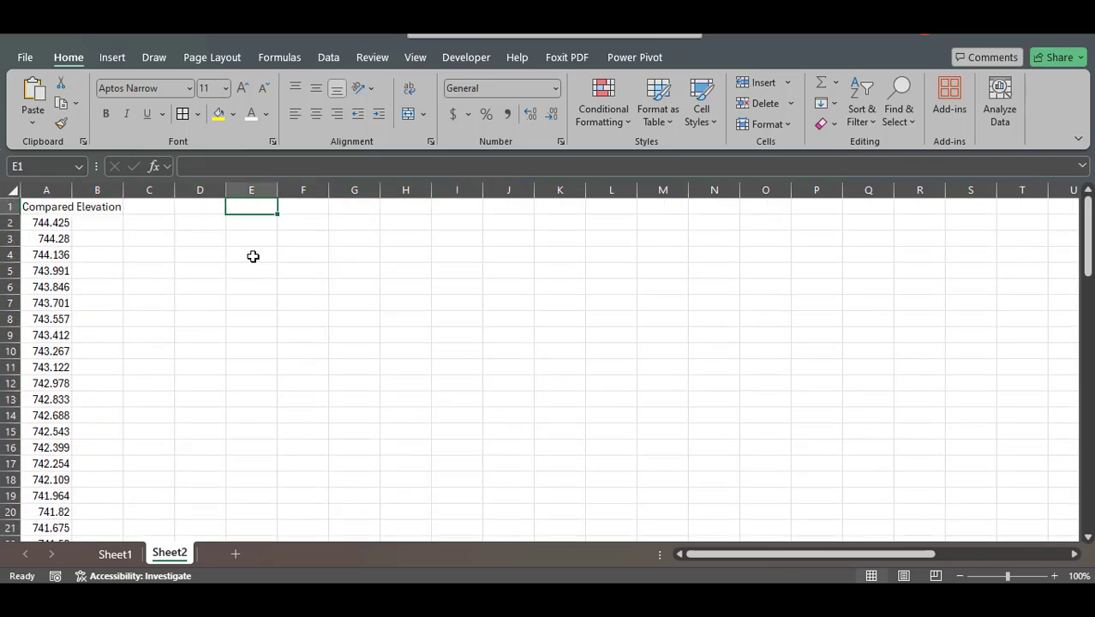
{"action": "left_click", "coordinate": [58, 223]}
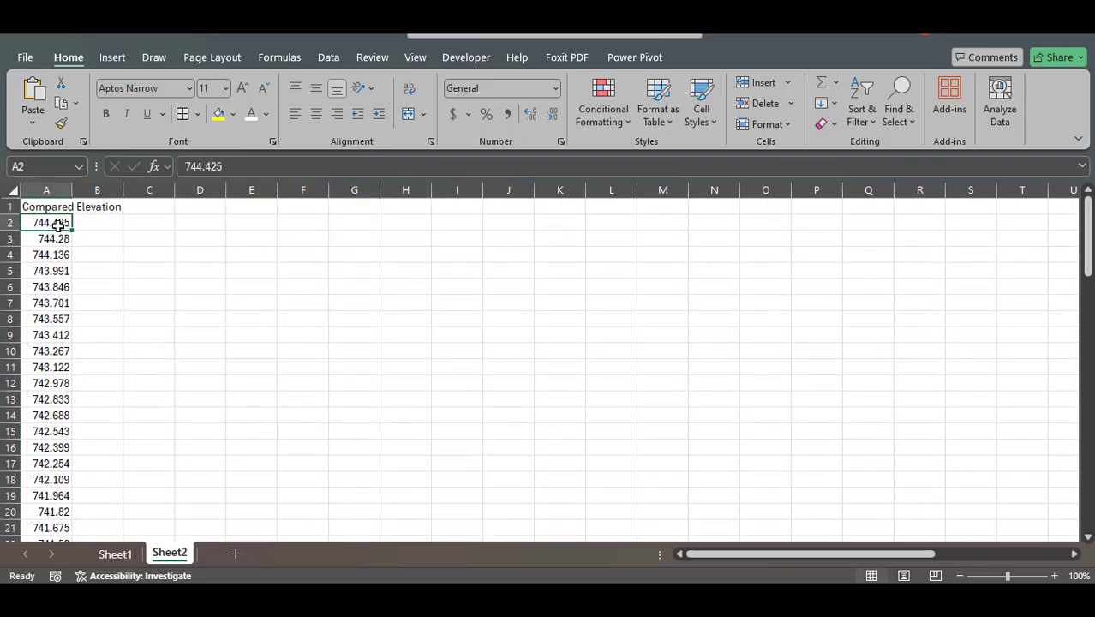
{"action": "key", "text": "ctrl+shift+Down"}
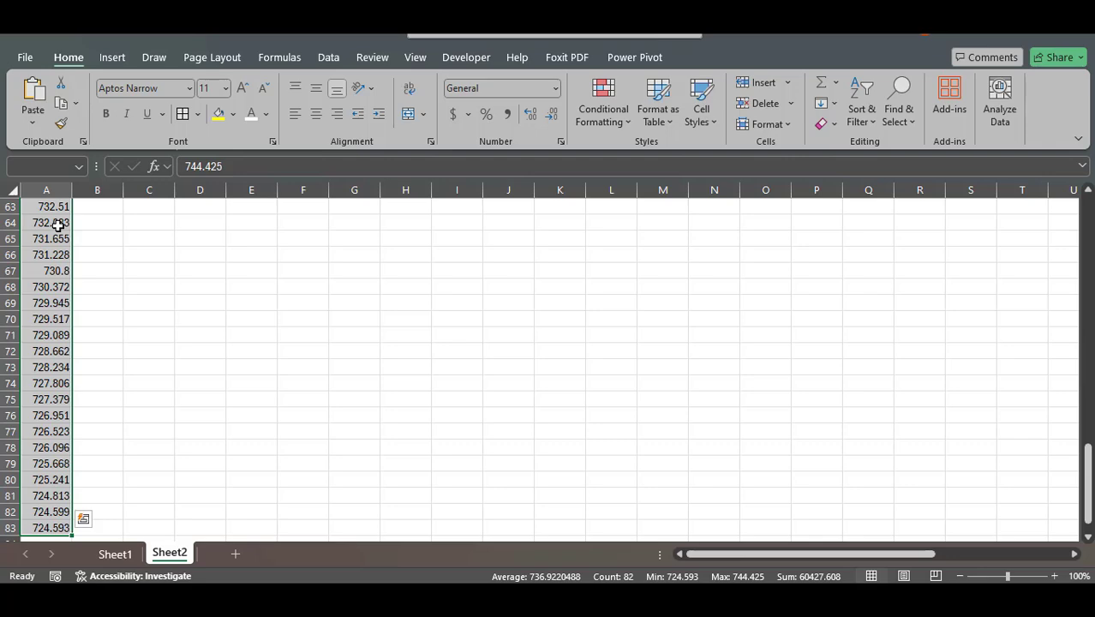
{"action": "key", "text": "ctrl+c"}
{"action": "key", "text": "alt+Tab"}
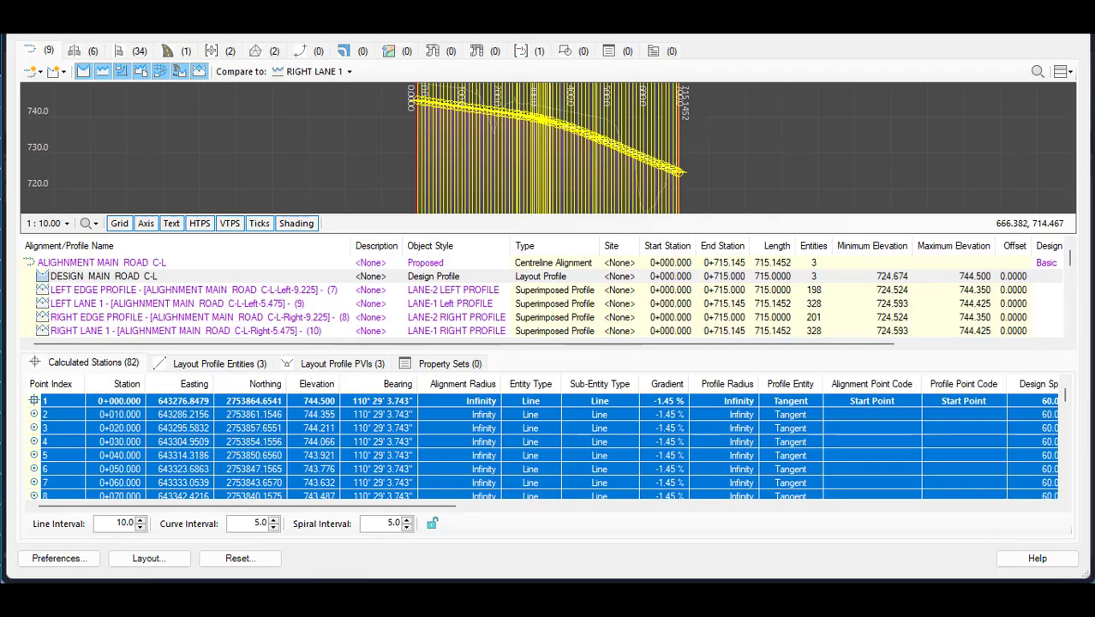
{"action": "key", "text": "alt+Tab"}
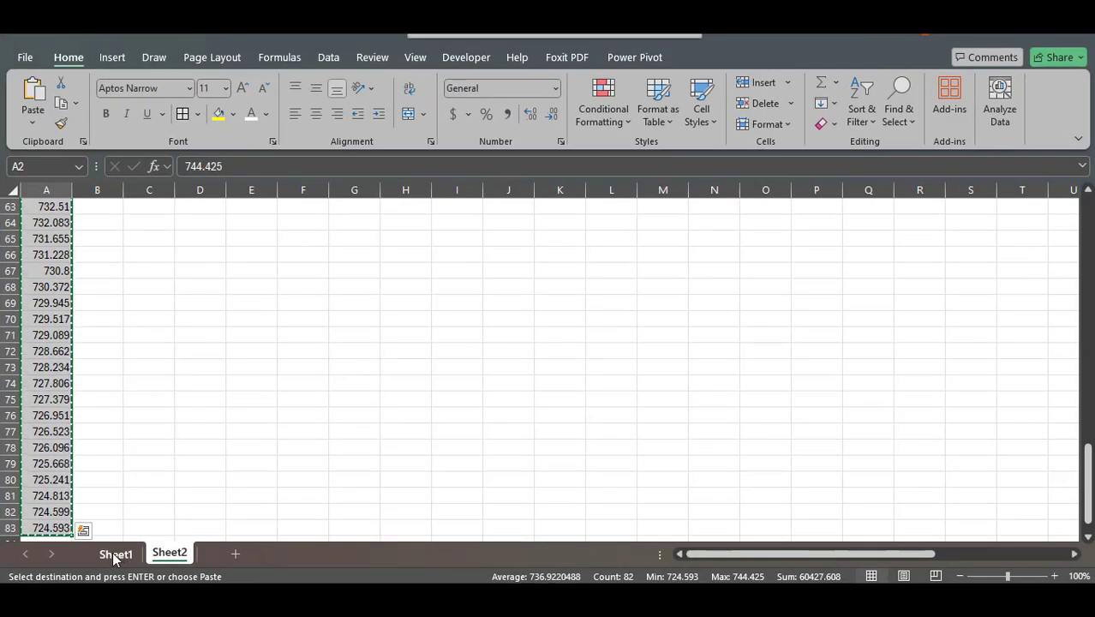
Paste the copied RIGHT LANE 1 elevations as values into H2 on Sheet1
{"action": "left_click", "coordinate": [115, 554]}
{"action": "right_click", "coordinate": [523, 224]}
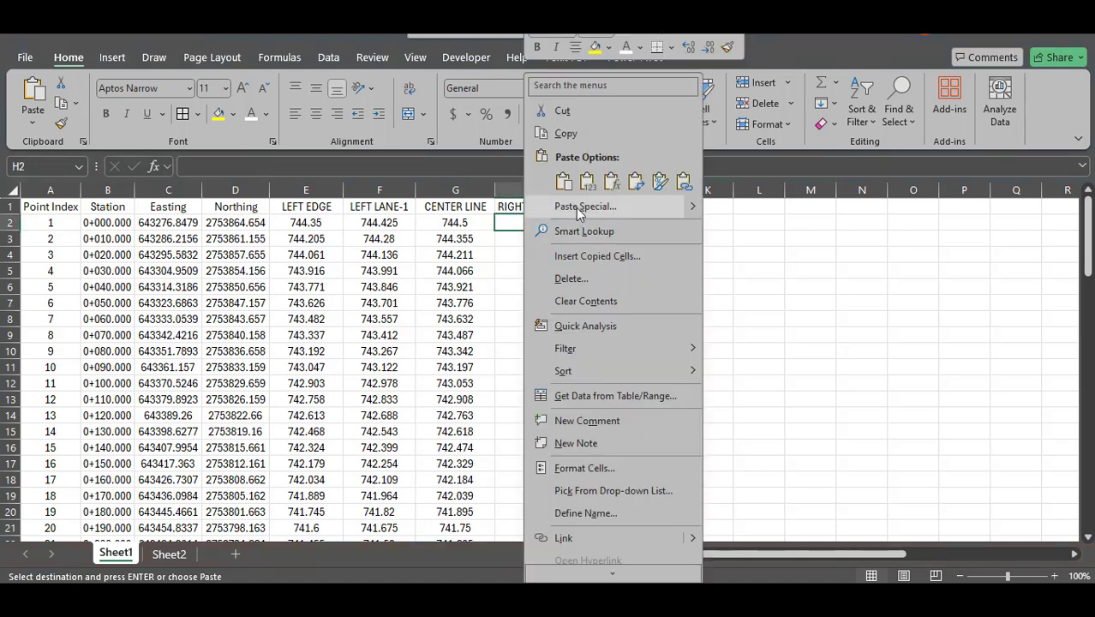
{"action": "left_click", "coordinate": [553, 130]}
{"action": "left_click", "coordinate": [708, 351]}
Centre-align columns H and I and widen column I for the RIGHT EDGE header
{"action": "left_click", "coordinate": [588, 207]}
{"action": "key", "text": "ctrl+shift+Down"}
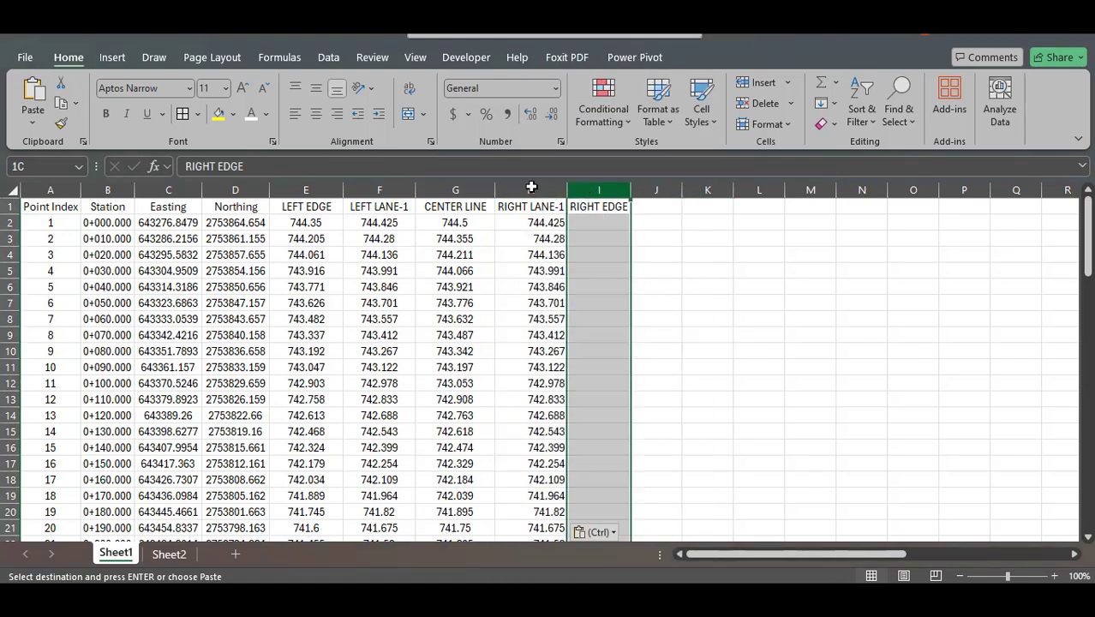
{"action": "key", "text": "shift+Left"}
{"action": "left_click", "coordinate": [316, 113]}
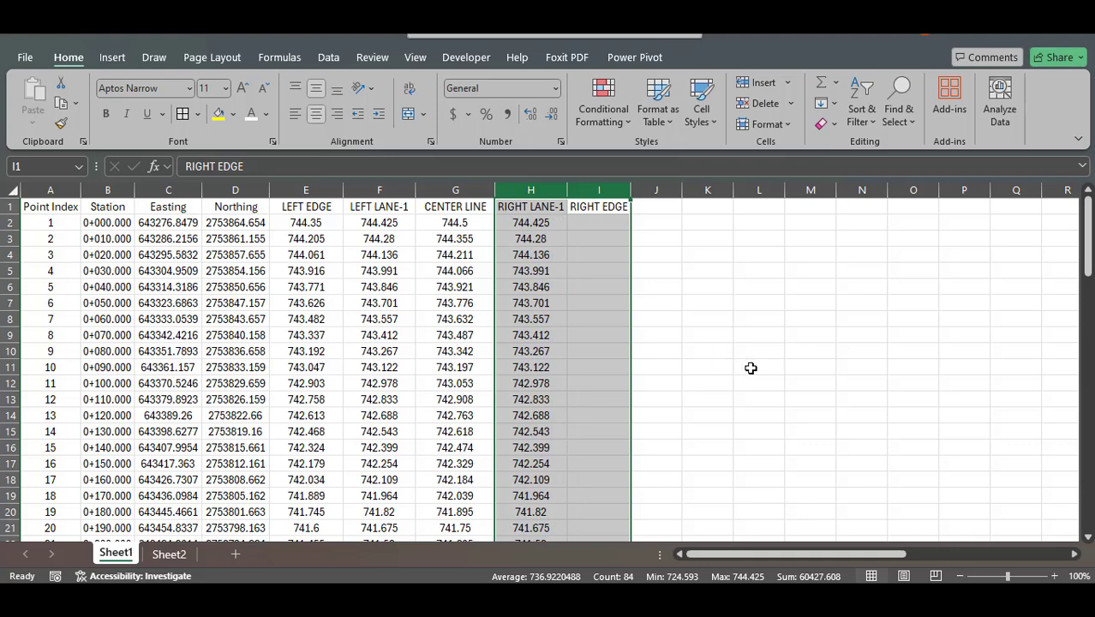
{"action": "left_click", "coordinate": [611, 224]}
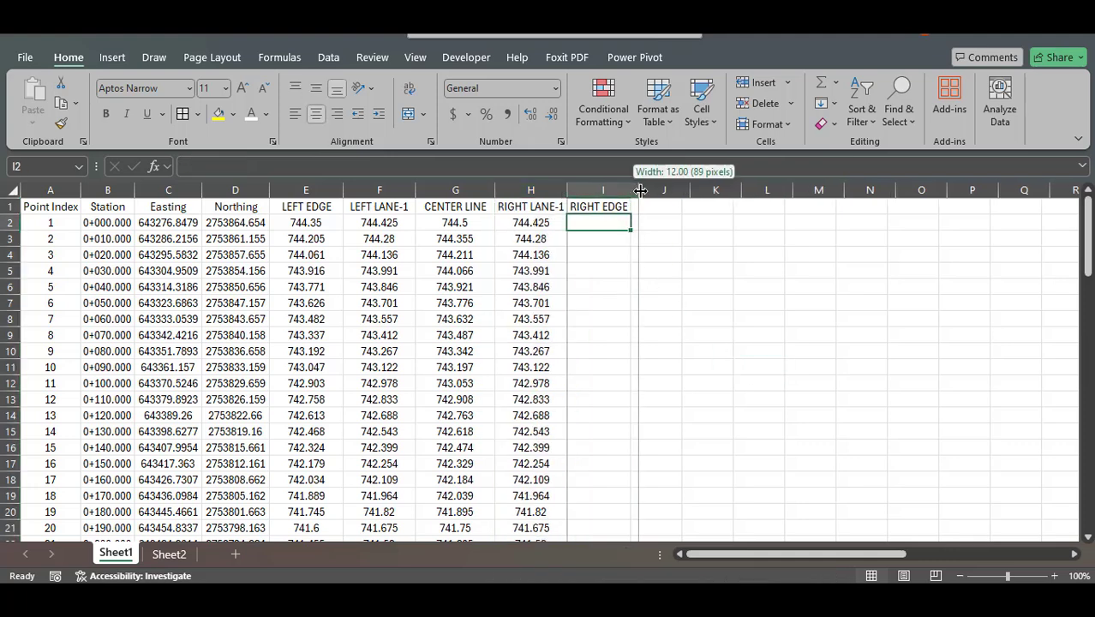
{"action": "left_click_drag", "start_coordinate": [632, 191], "coordinate": [639, 190]}
{"action": "left_click", "coordinate": [715, 302]}
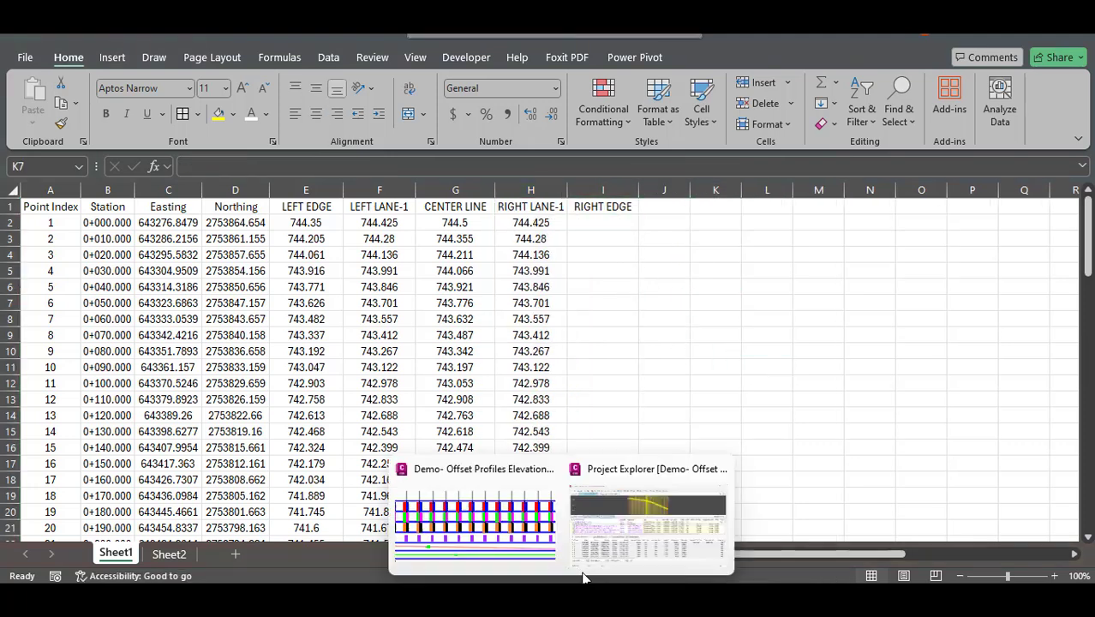
Compare stations against C-L-Right-9.225's RIGHT EDGE PROFILE and copy all station rows to the clipboard
{"action": "left_click", "coordinate": [624, 534]}
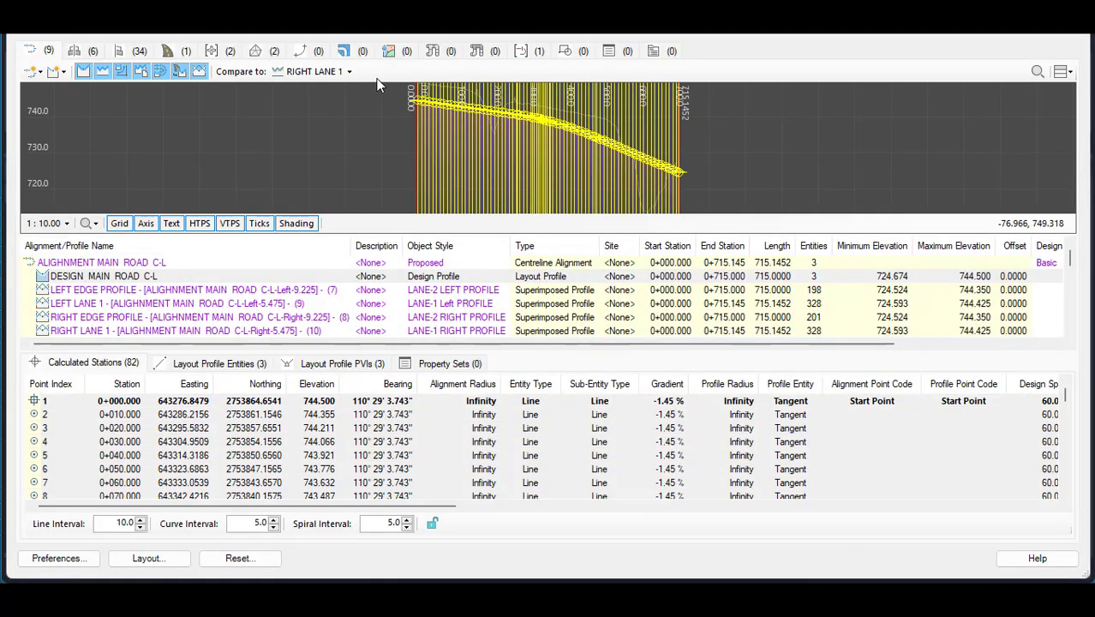
{"action": "left_click", "coordinate": [348, 71]}
{"action": "mouse_move", "coordinate": [322, 113]}
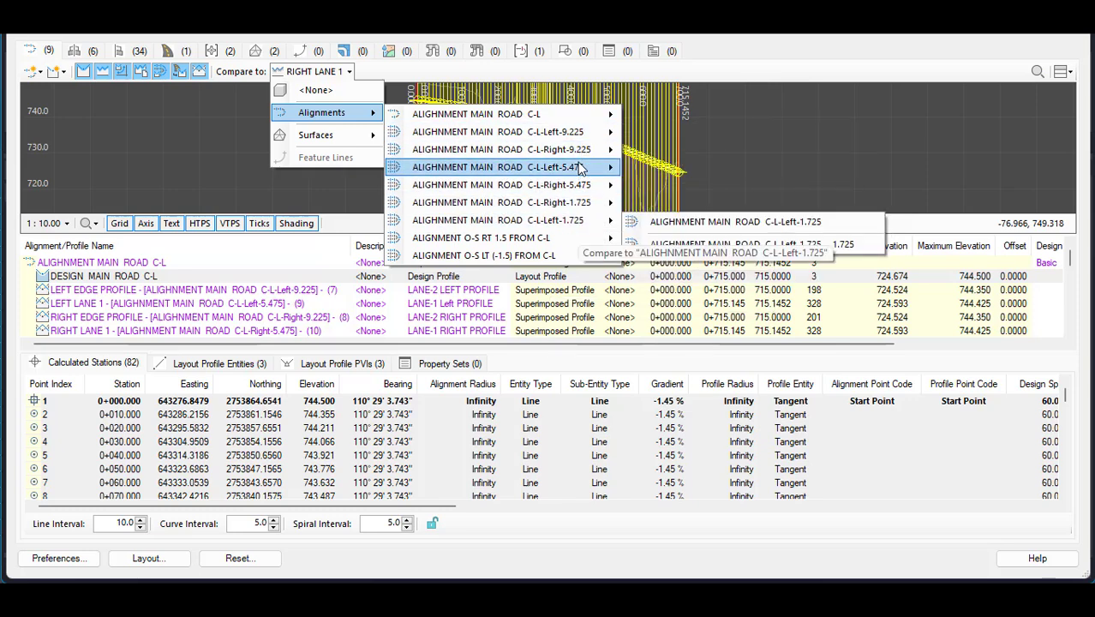
{"action": "mouse_move", "coordinate": [501, 149]}
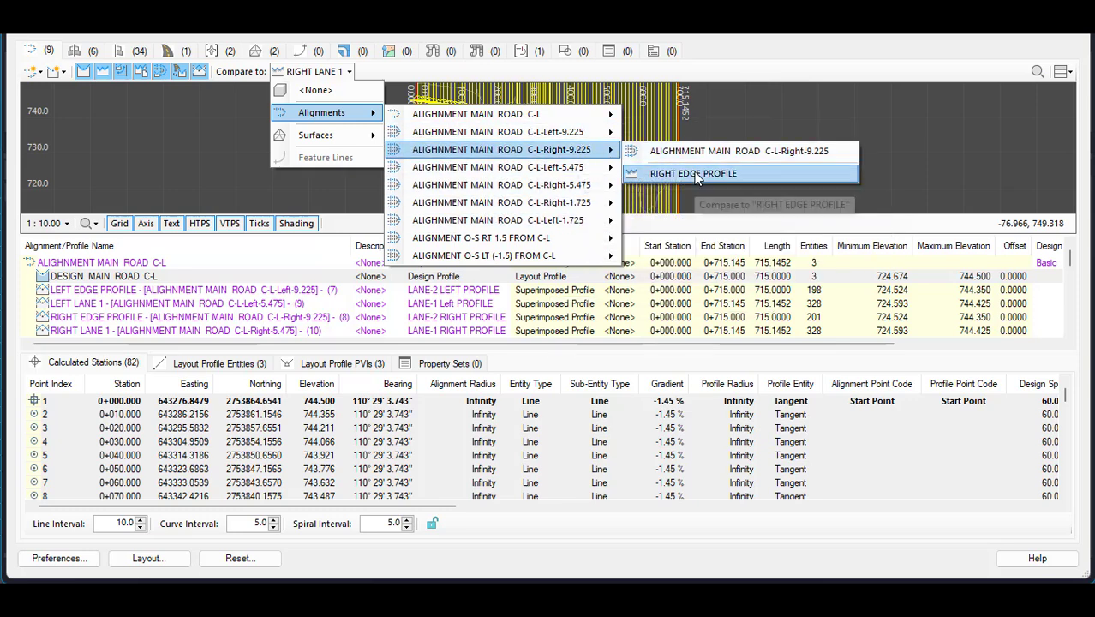
{"action": "left_click", "coordinate": [690, 172]}
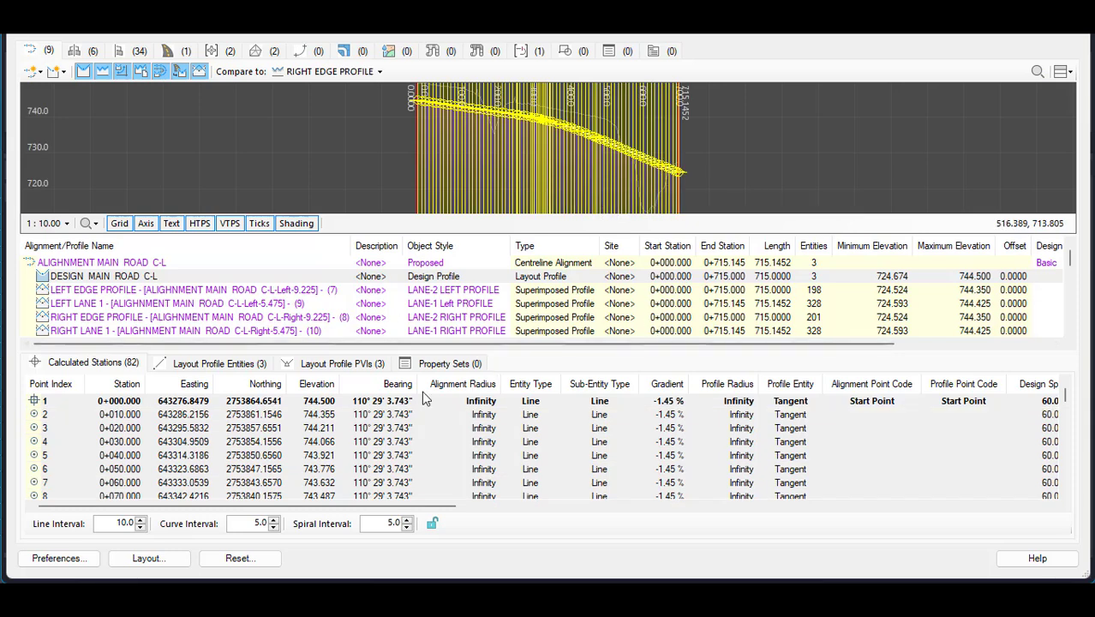
{"action": "key", "text": "ctrl+a"}
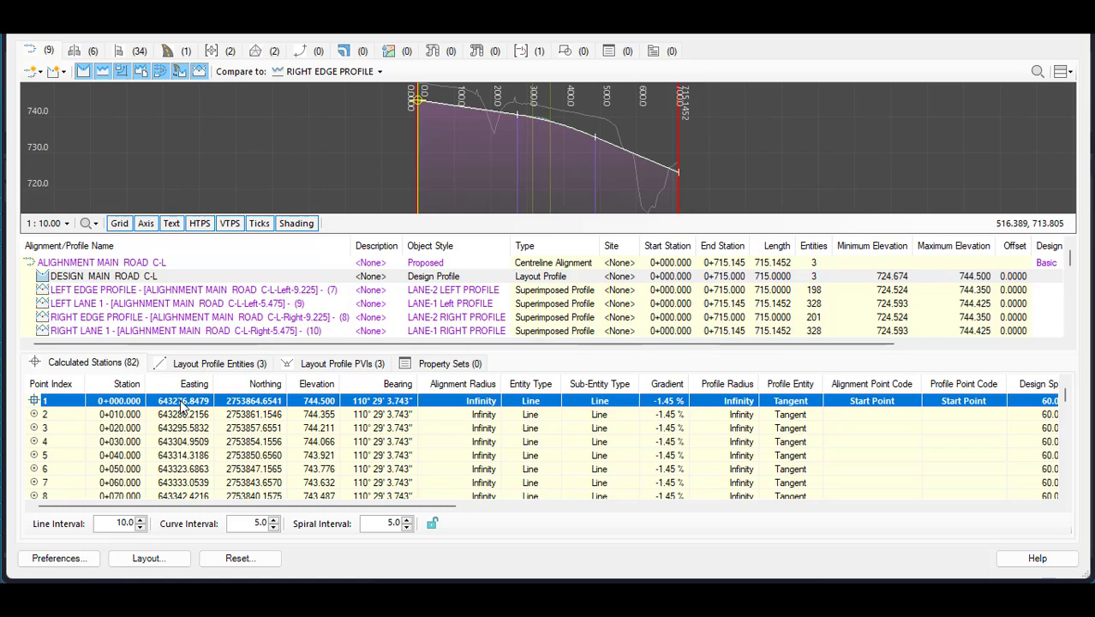
{"action": "right_click", "coordinate": [181, 404]}
{"action": "left_click", "coordinate": [246, 490]}
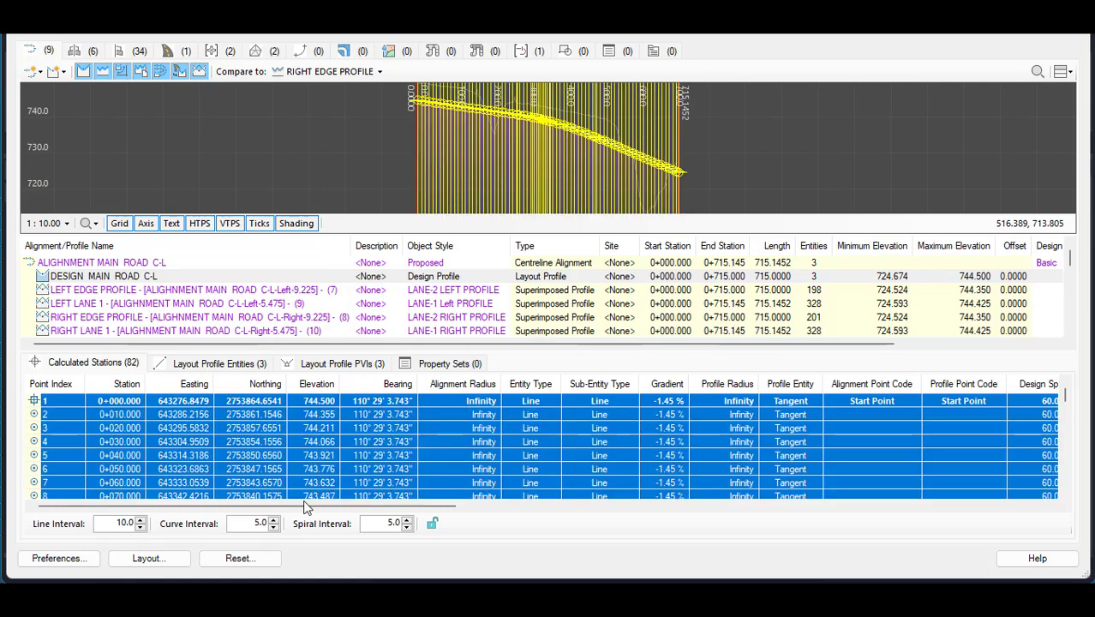
{"action": "left_click", "coordinate": [631, 540]}
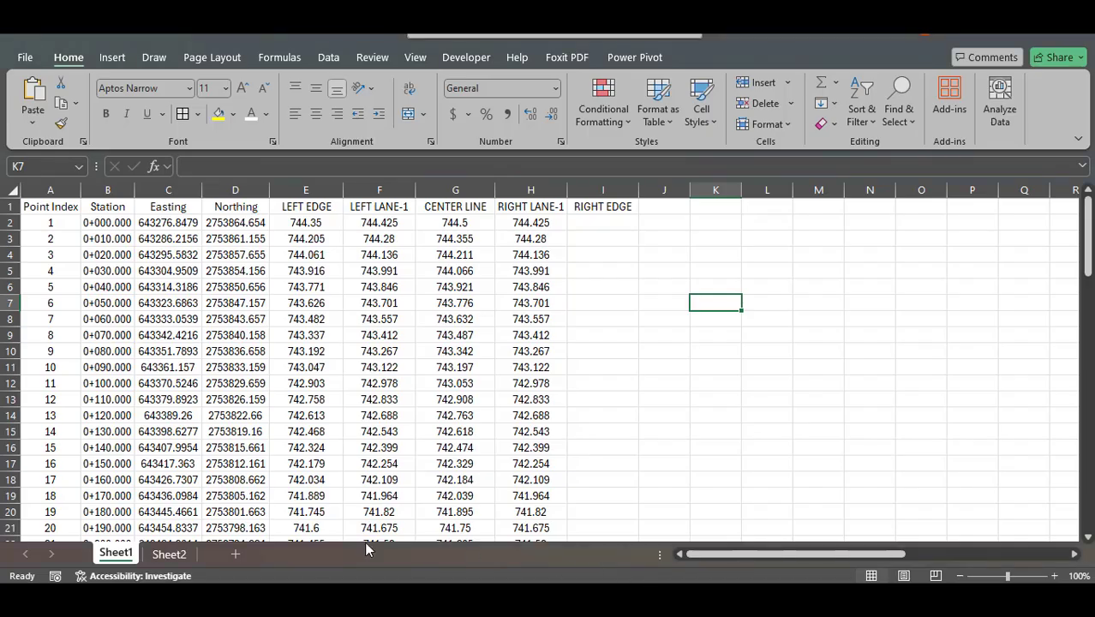
Clear Sheet2 and paste the right-edge station table at A1
{"action": "left_click", "coordinate": [170, 553]}
{"action": "key", "text": "Delete"}
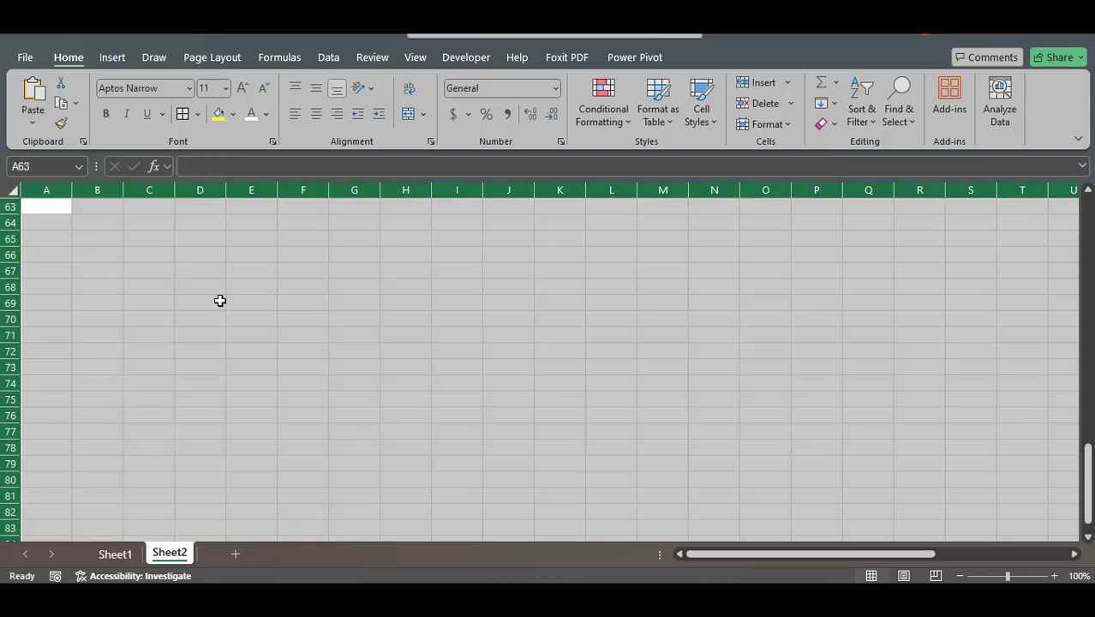
{"action": "left_click", "coordinate": [221, 301]}
{"action": "right_click", "coordinate": [56, 212]}
{"action": "key", "text": "Escape"}
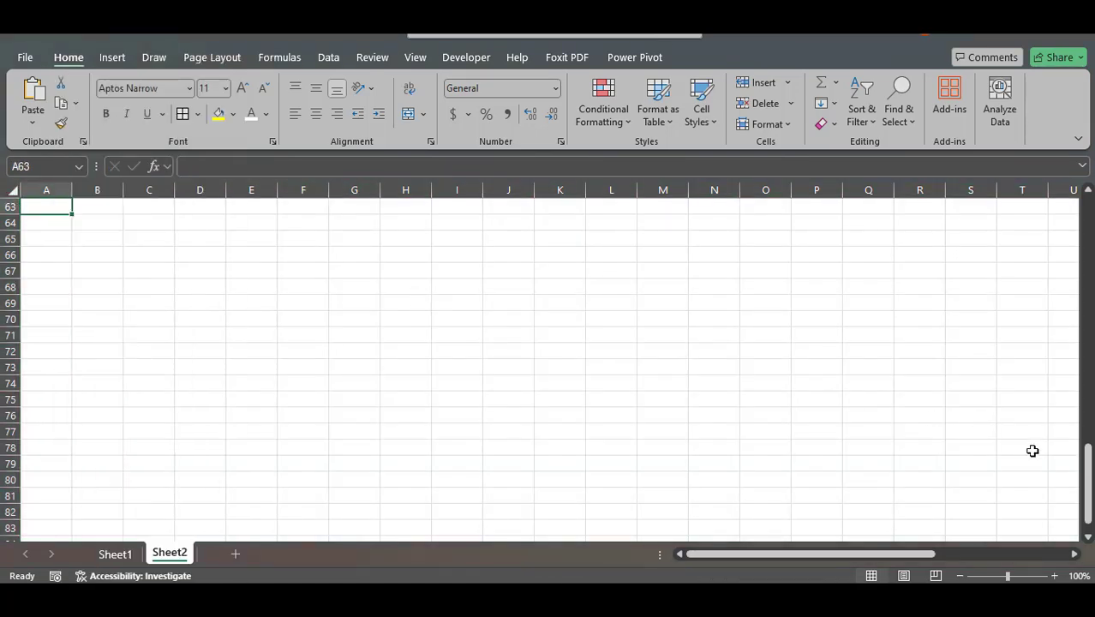
{"action": "left_click_drag", "start_coordinate": [1086, 462], "coordinate": [1087, 205]}
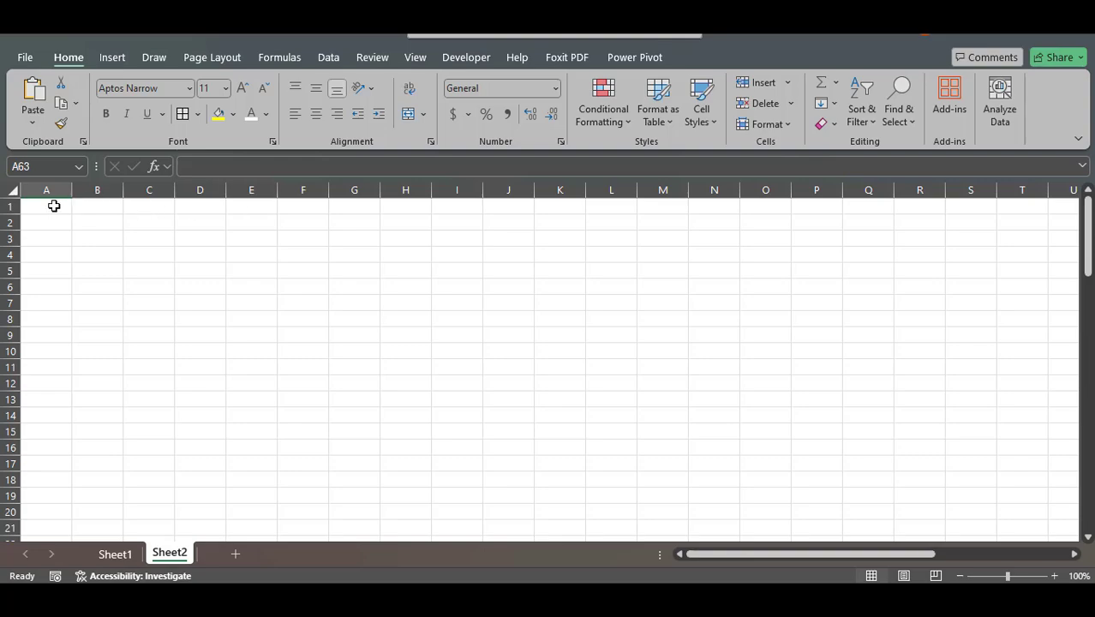
{"action": "right_click", "coordinate": [53, 208]}
{"action": "left_click", "coordinate": [83, 189]}
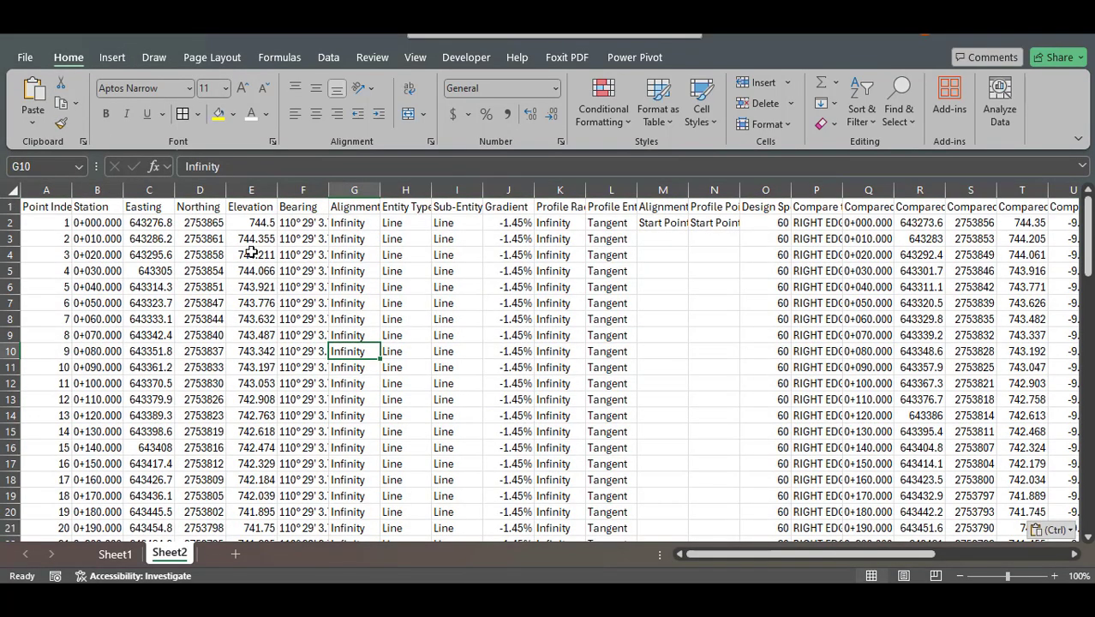
Delete columns A through S and copy the right-edge elevations in A2:A82
{"action": "left_click_drag", "start_coordinate": [51, 189], "coordinate": [965, 186]}
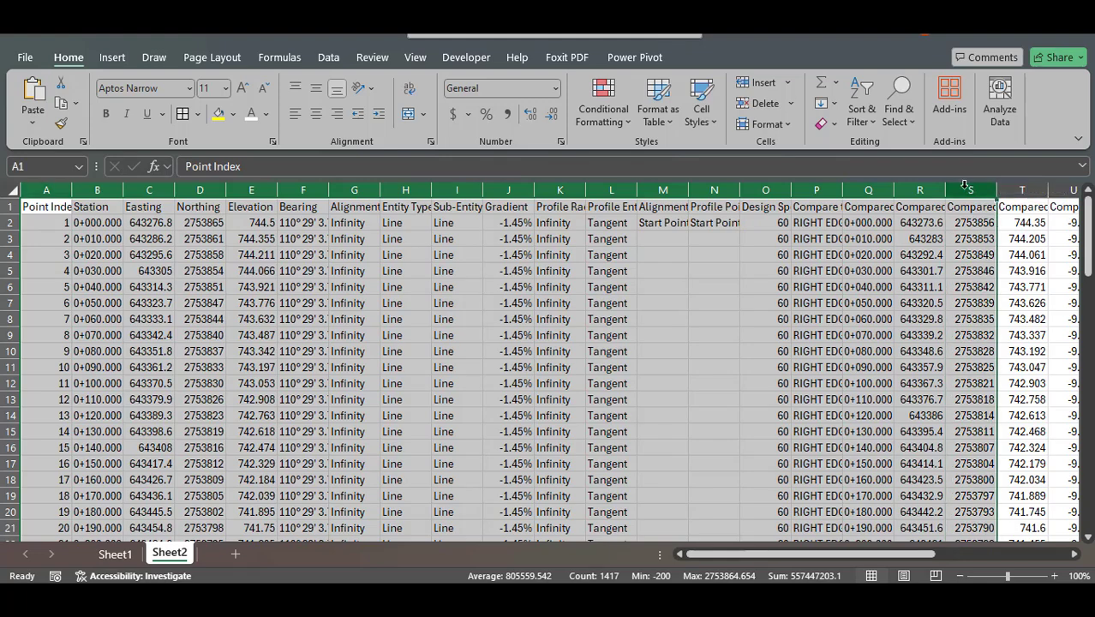
{"action": "key", "text": "ctrl+minus"}
{"action": "left_click", "coordinate": [43, 222]}
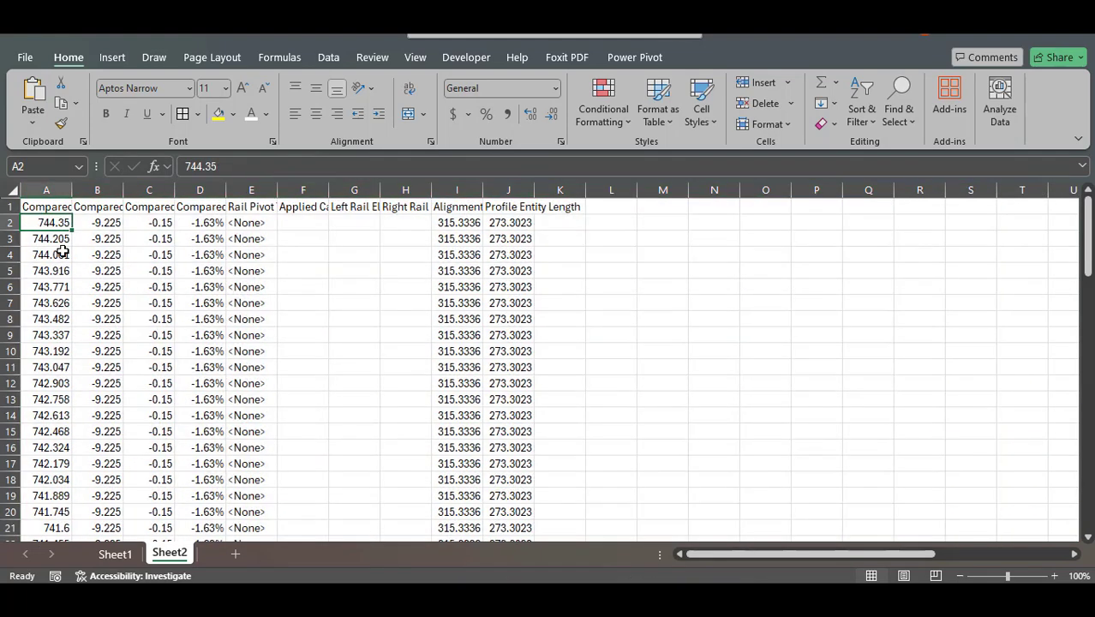
{"action": "key", "text": "ctrl+shift+Down"}
{"action": "key", "text": "ctrl+c"}
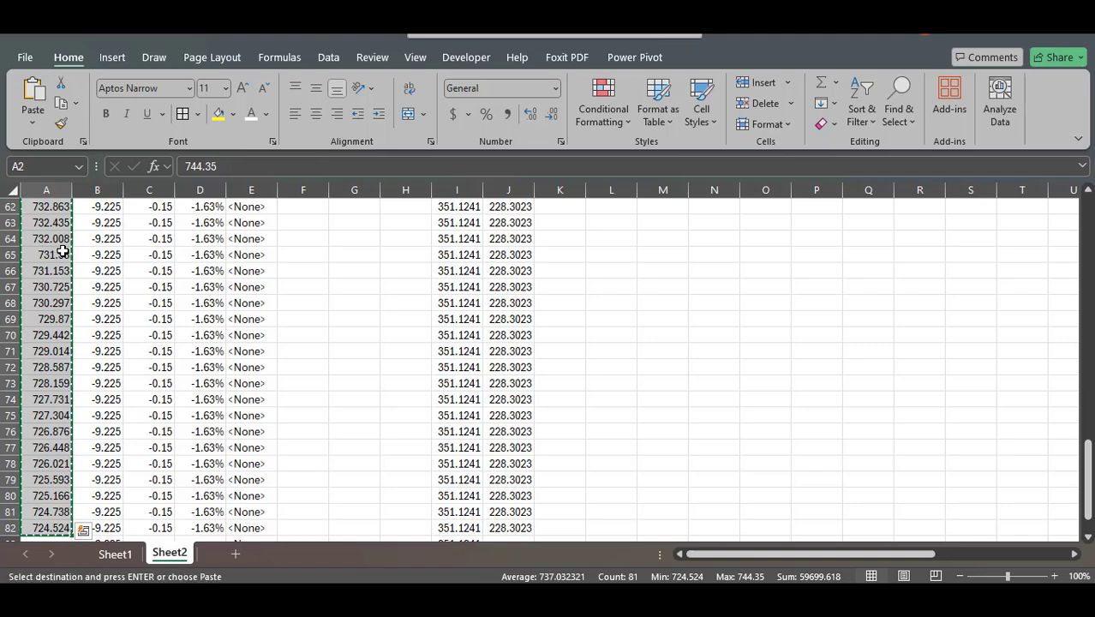
Paste the right-edge elevations into column I from I2 and check the last row
{"action": "left_click", "coordinate": [115, 554]}
{"action": "left_click", "coordinate": [604, 222]}
{"action": "right_click", "coordinate": [604, 222]}
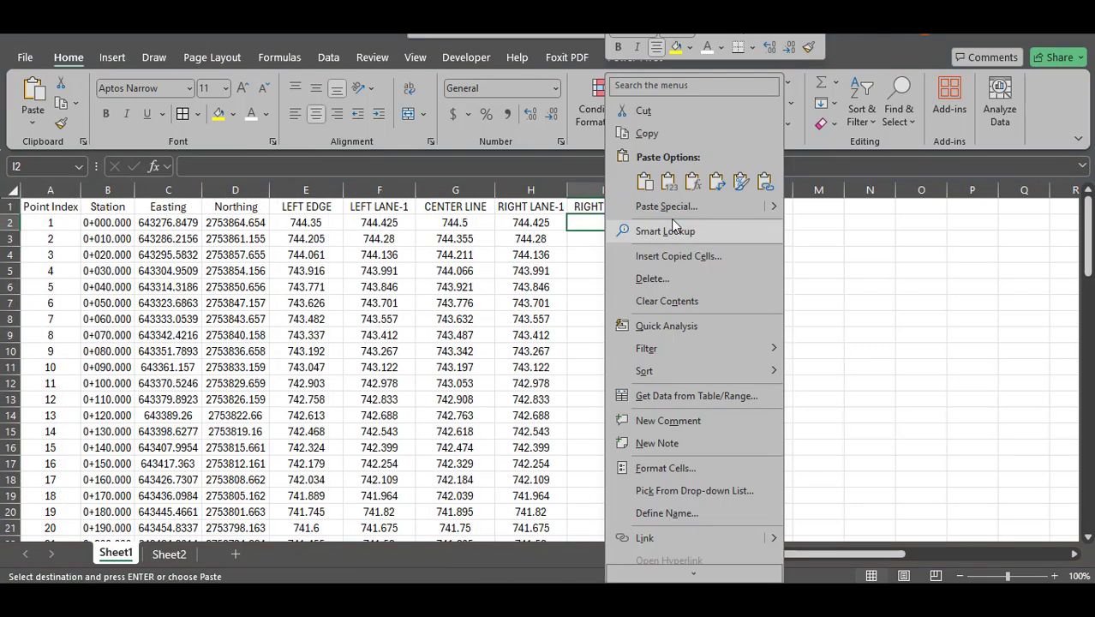
{"action": "left_click", "coordinate": [623, 136]}
{"action": "left_click", "coordinate": [522, 300]}
{"action": "key", "text": "ctrl+Down"}
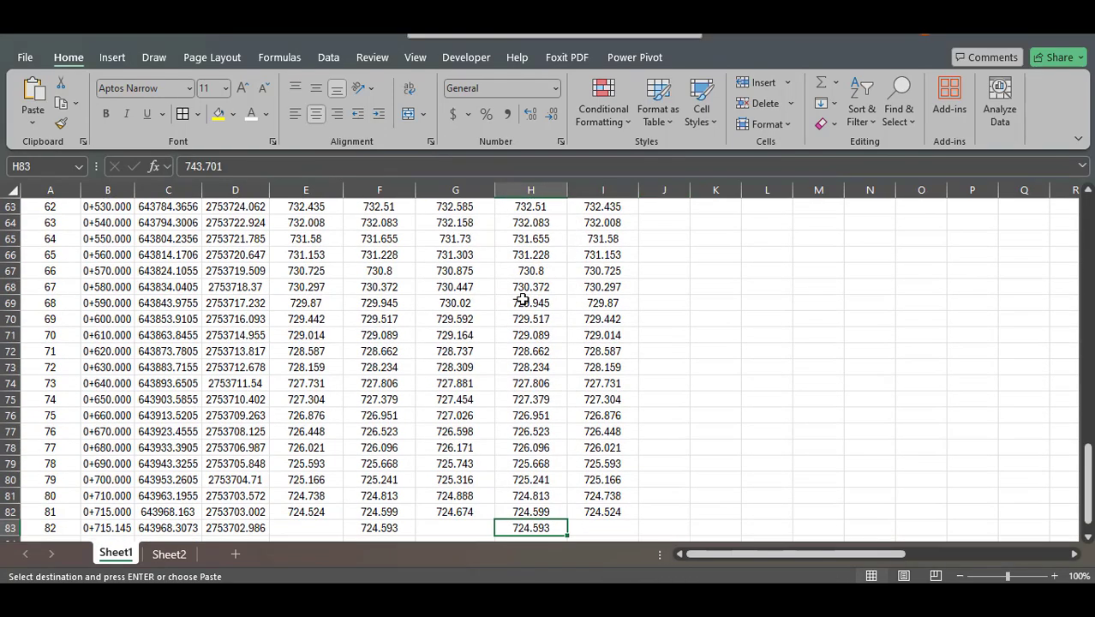
{"action": "scroll", "coordinate": [610, 355], "scroll_direction": "down", "scroll_amount": 1}
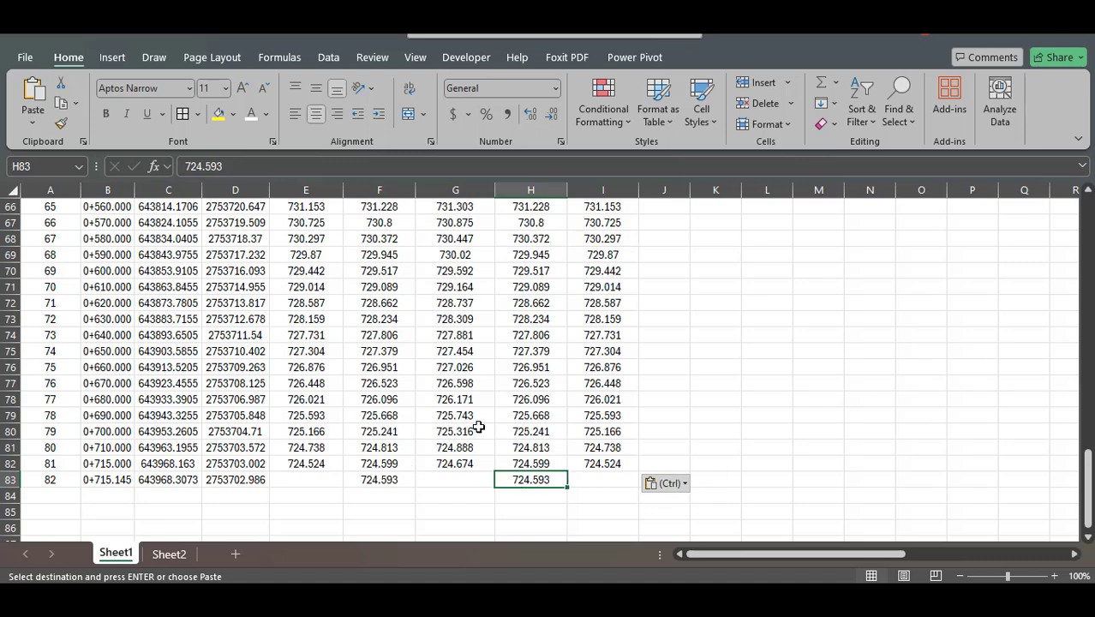
{"action": "scroll", "coordinate": [478, 427], "scroll_direction": "up", "scroll_amount": 9}
{"action": "scroll", "coordinate": [476, 428], "scroll_direction": "up", "scroll_amount": 6}
{"action": "scroll", "coordinate": [472, 428], "scroll_direction": "up", "scroll_amount": 7}
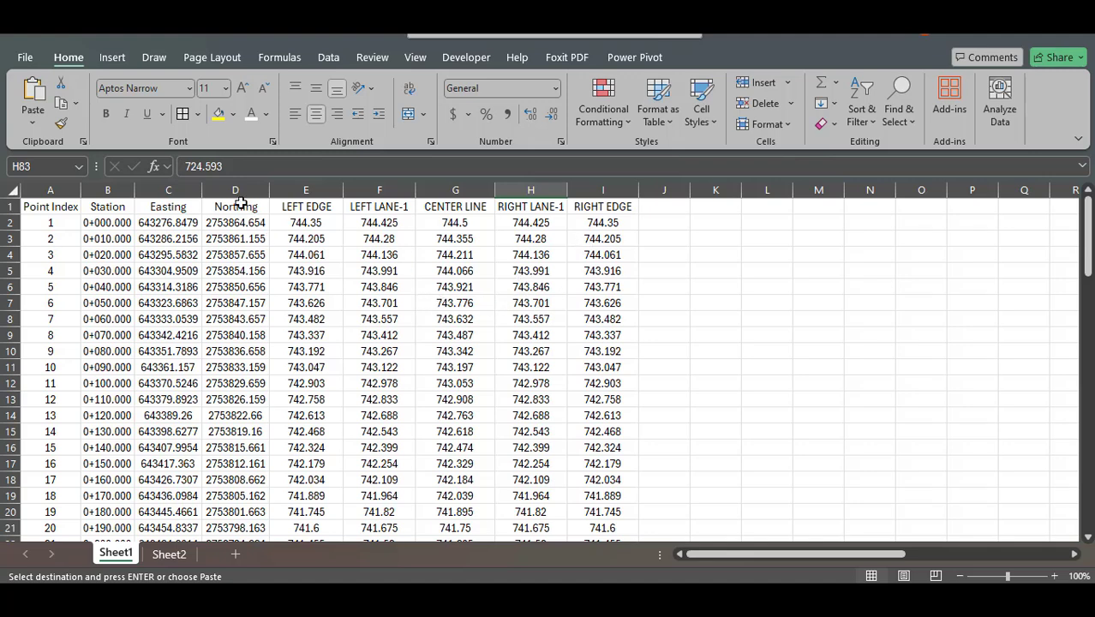
Widen columns C and D so the Easting and Northing coordinates display fully
{"action": "left_click_drag", "start_coordinate": [205, 189], "coordinate": [297, 190]}
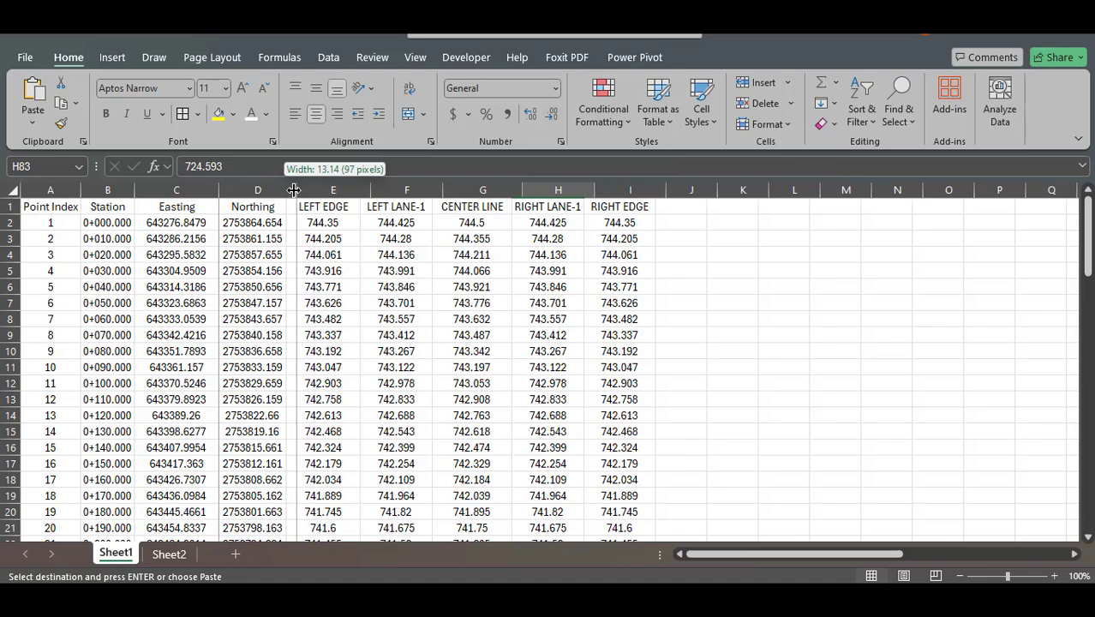
{"action": "left_click", "coordinate": [444, 326]}
{"action": "scroll", "coordinate": [426, 333], "scroll_direction": "down", "scroll_amount": 7}
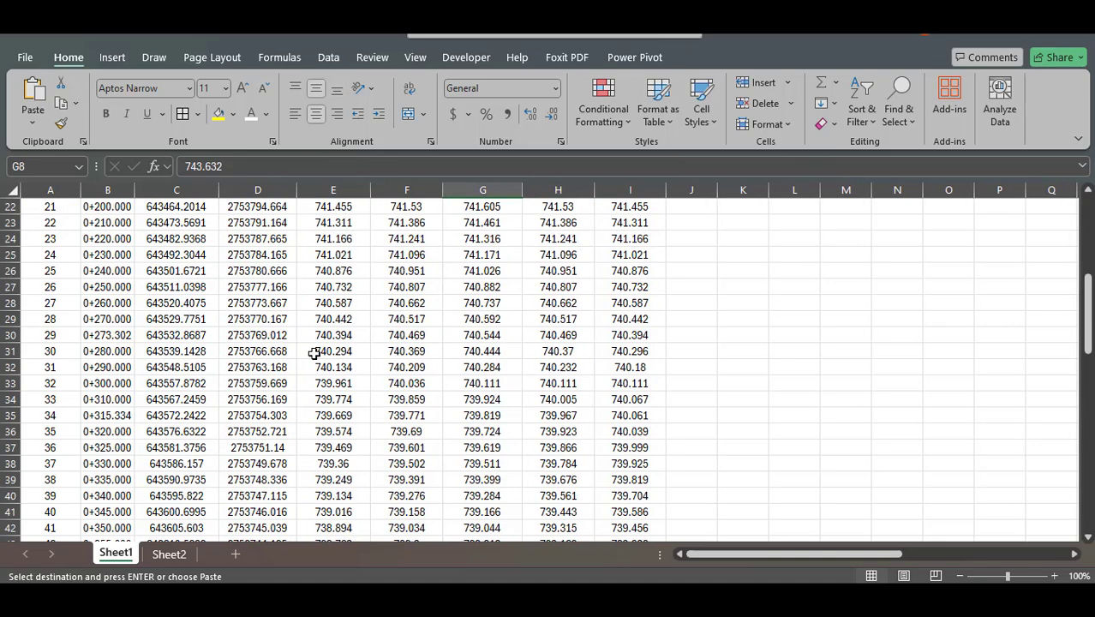
{"action": "scroll", "coordinate": [219, 370], "scroll_direction": "down", "scroll_amount": 1}
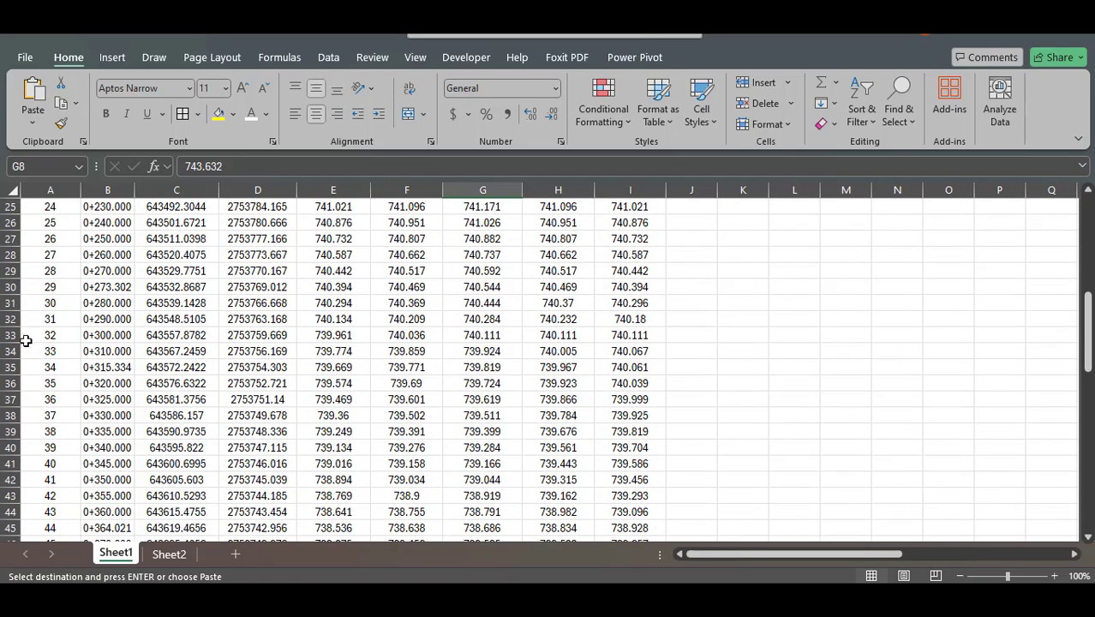
{"action": "left_click", "coordinate": [14, 336]}
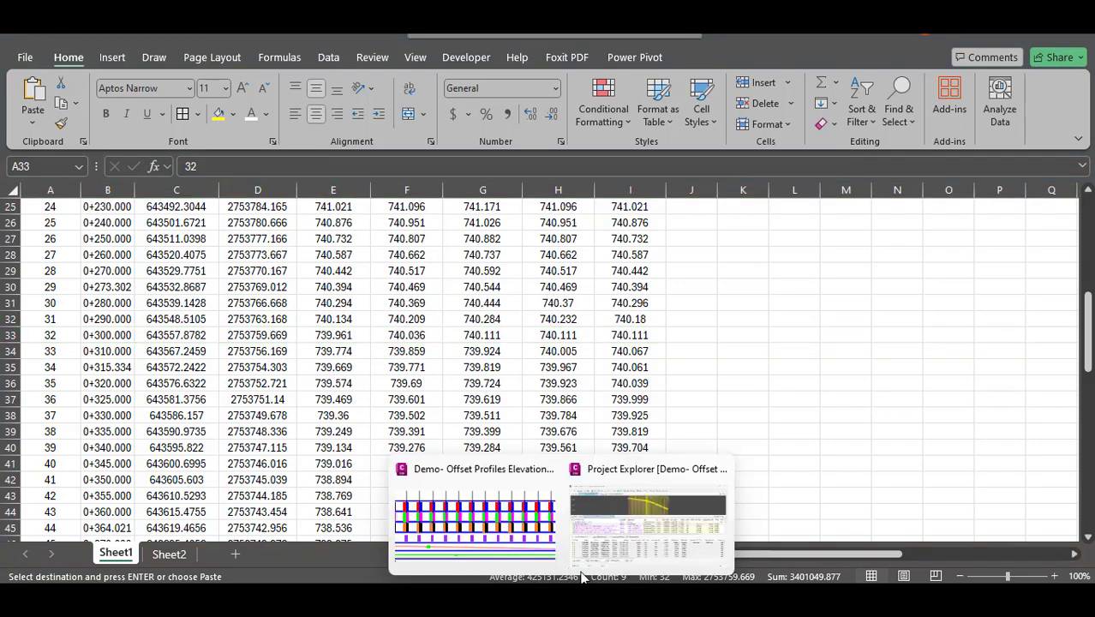
Pan and zoom the Civil 3D drawing to frame the profile band labels around stations 0+270 to 0+340
{"action": "left_click", "coordinate": [651, 506]}
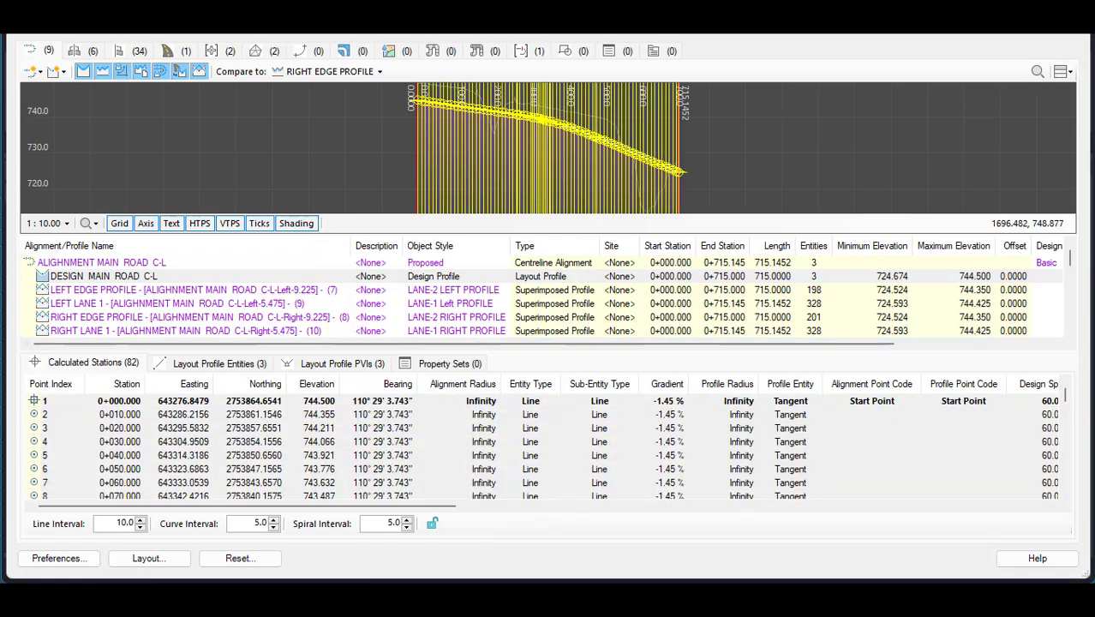
{"action": "left_click", "coordinate": [1051, 37]}
{"action": "left_click", "coordinate": [557, 506]}
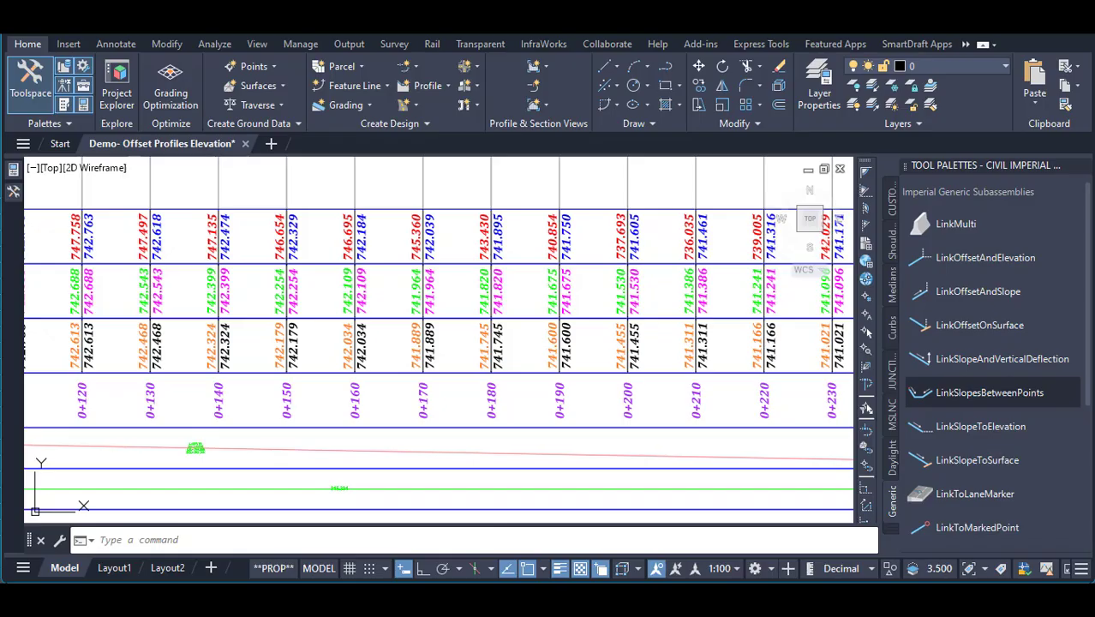
{"action": "scroll", "coordinate": [378, 418], "scroll_direction": "down", "scroll_amount": 5}
{"action": "scroll", "coordinate": [660, 480], "scroll_direction": "up", "scroll_amount": 6}
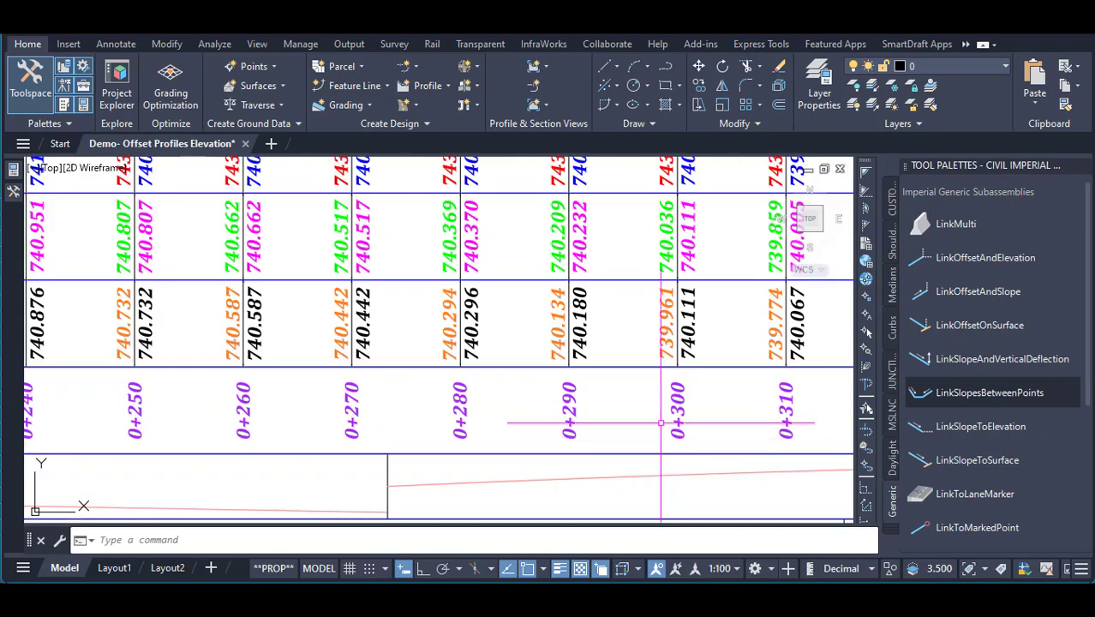
{"action": "mouse_move", "coordinate": [733, 446]}
{"action": "middle_mouse_down"}
{"action": "mouse_move", "coordinate": [429, 466]}
{"action": "mouse_move", "coordinate": [452, 420]}
{"action": "mouse_move", "coordinate": [444, 401]}
{"action": "middle_mouse_up"}
{"action": "scroll", "coordinate": [430, 466], "scroll_direction": "down", "scroll_amount": 2}
{"action": "scroll", "coordinate": [429, 466], "scroll_direction": "down", "scroll_amount": 3}
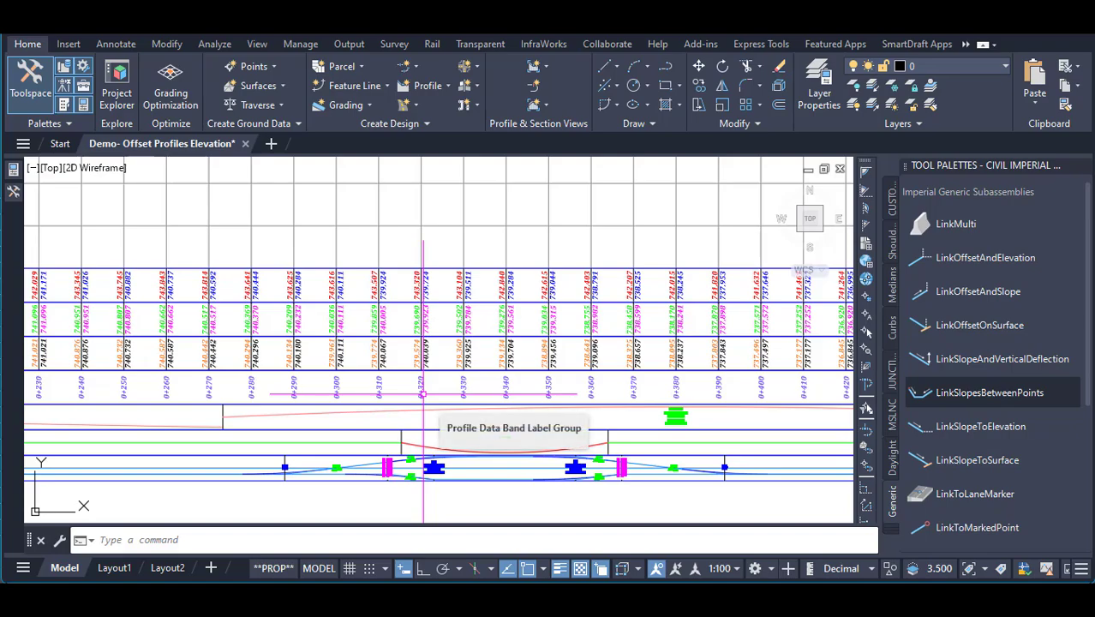
{"action": "right_click", "coordinate": [410, 336]}
{"action": "left_click", "coordinate": [444, 504]}
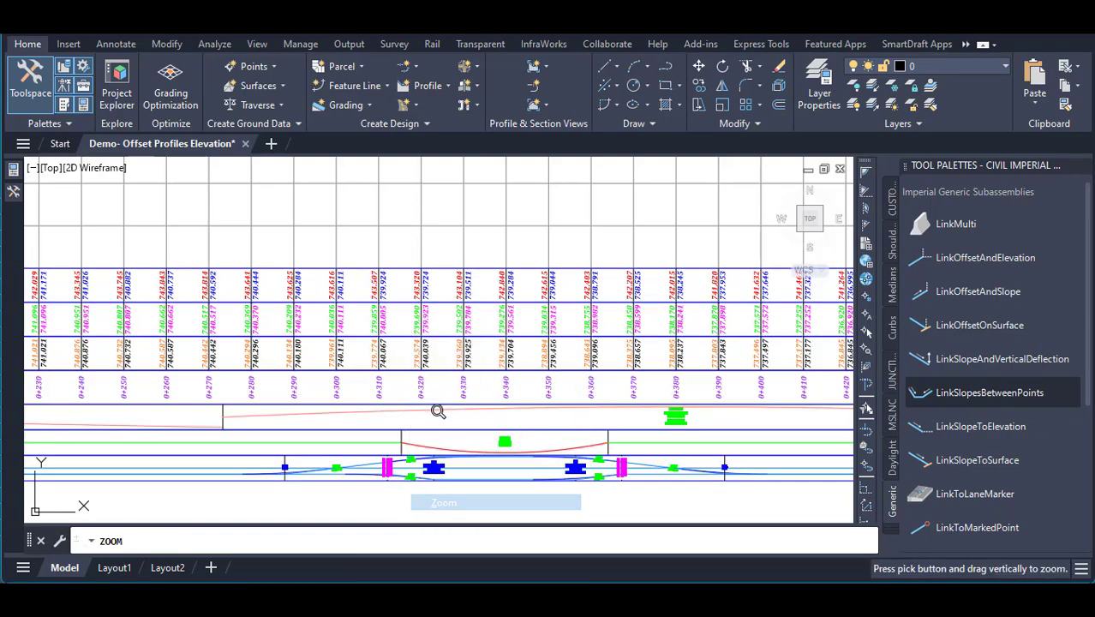
{"action": "left_click_drag", "start_coordinate": [438, 412], "coordinate": [455, 307]}
Snip the band labels for stations 0+280 to 0+390 and copy the snip to the clipboard
{"action": "key", "text": "Escape"}
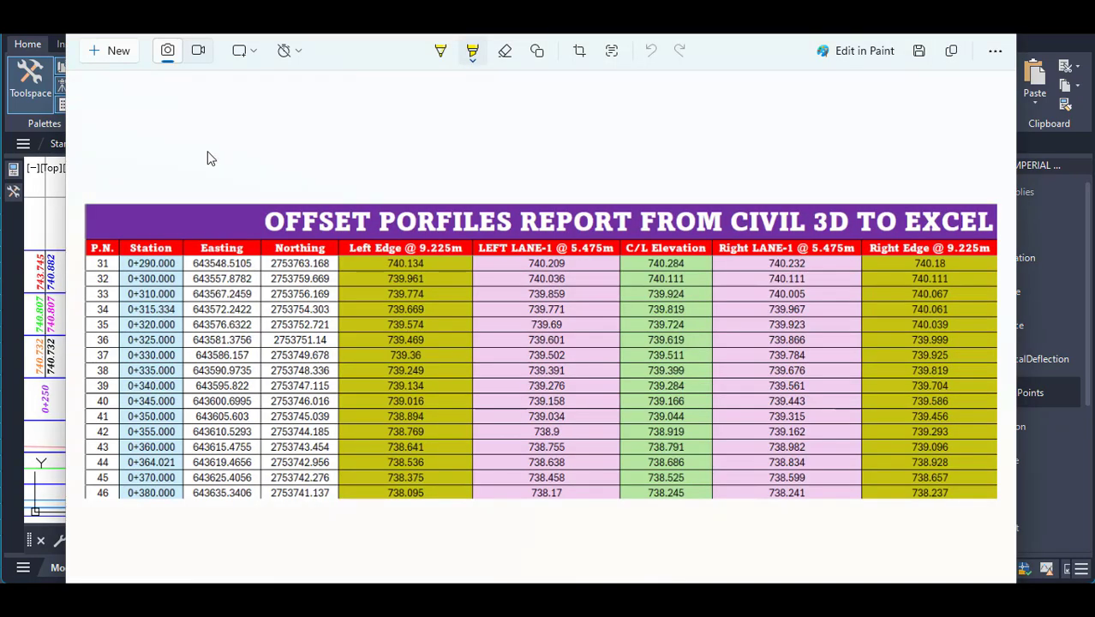
{"action": "left_click", "coordinate": [95, 55]}
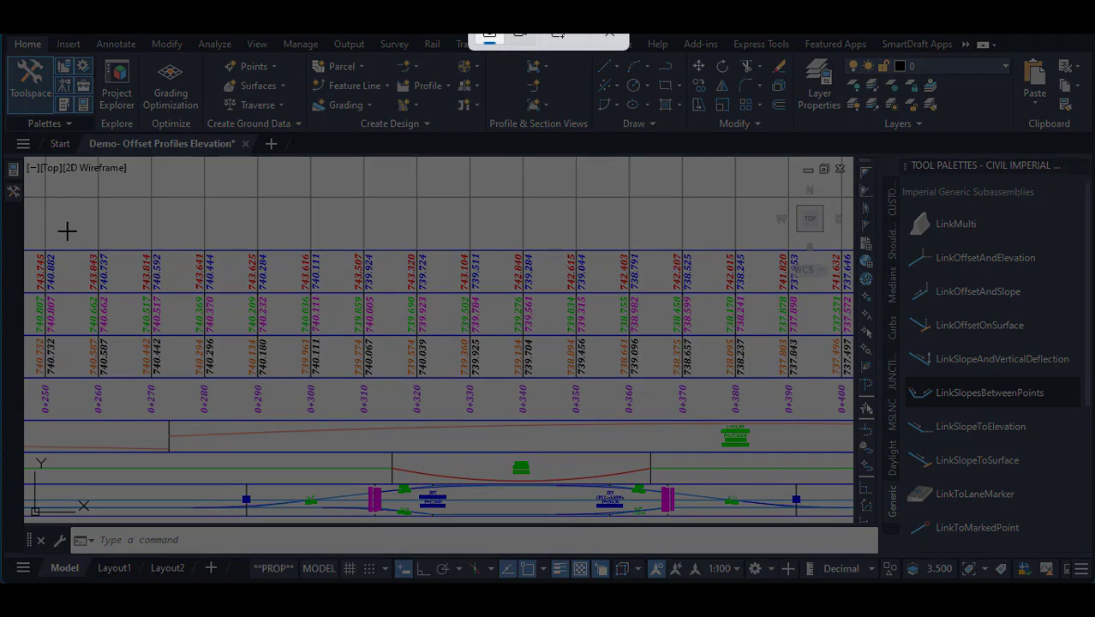
{"action": "left_click_drag", "start_coordinate": [172, 231], "coordinate": [794, 431]}
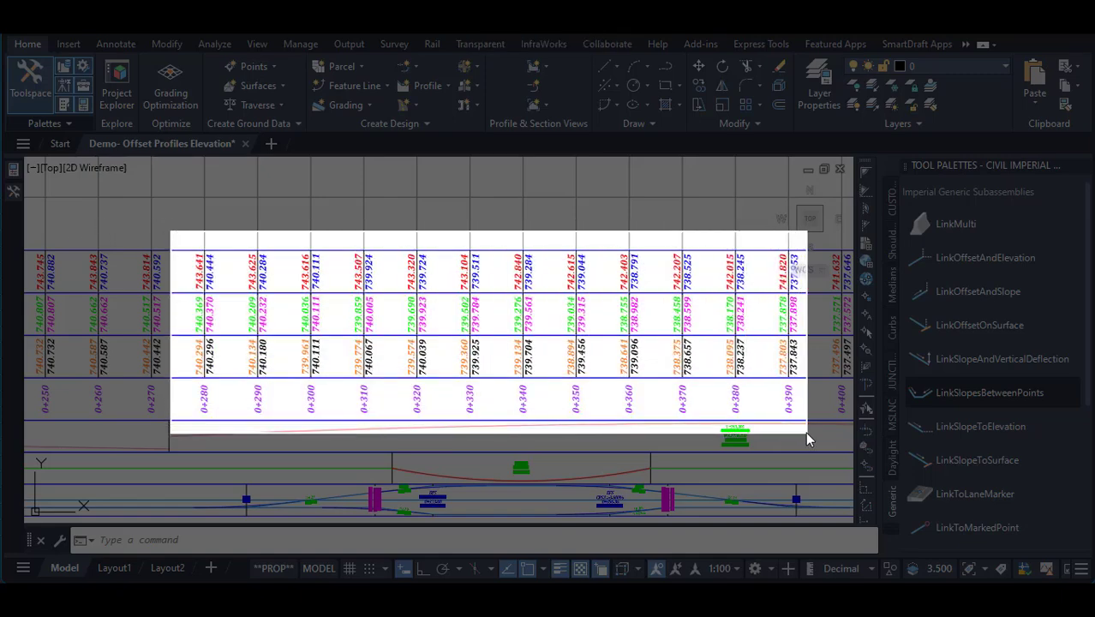
{"action": "left_click_drag", "start_coordinate": [794, 431], "coordinate": [806, 433]}
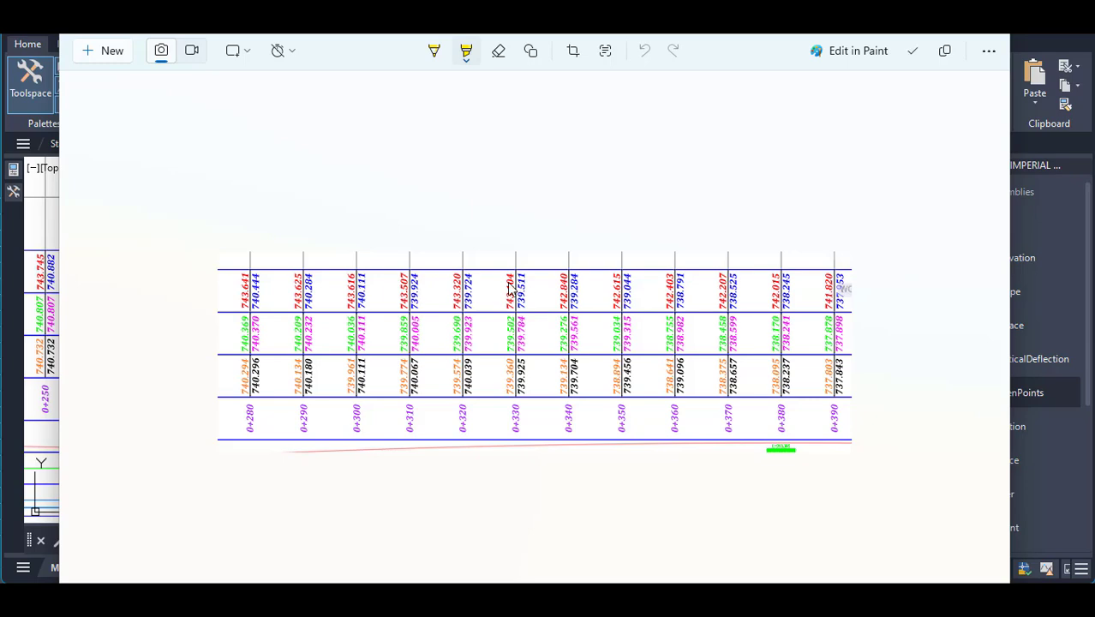
{"action": "right_click", "coordinate": [510, 292]}
{"action": "left_click", "coordinate": [560, 333]}
{"action": "key", "text": "alt+Tab"}
{"action": "left_click", "coordinate": [691, 462]}
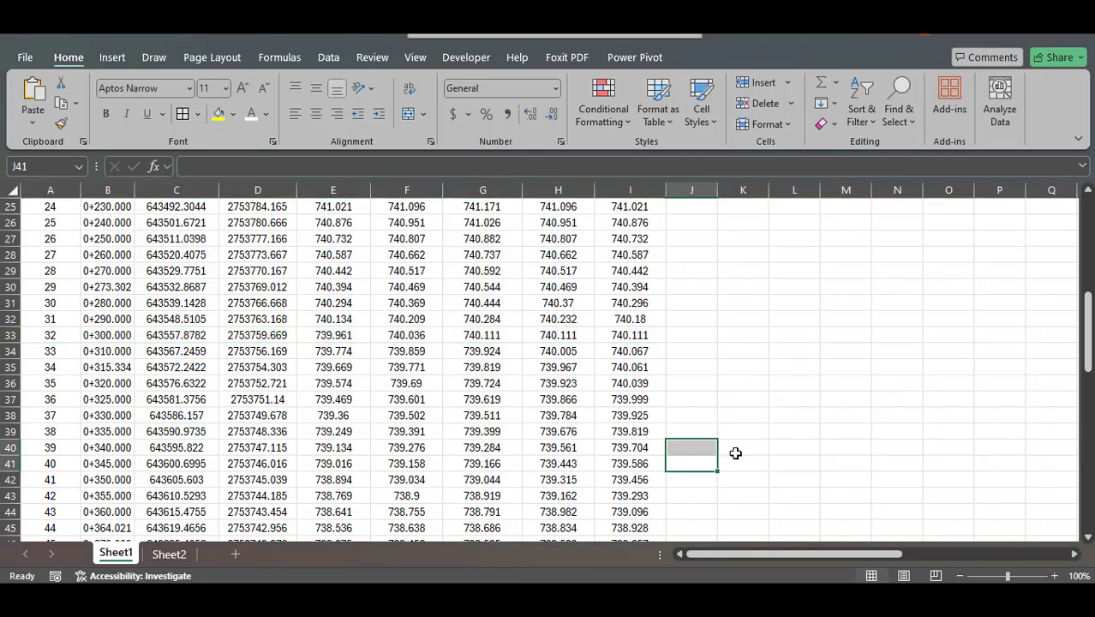
Paste the band-label snip into Sheet1 and position it just below the 0+340 row
{"action": "key", "text": "ctrl+v"}
{"action": "mouse_move", "coordinate": [844, 485]}
{"action": "left_mouse_down"}
{"action": "mouse_move", "coordinate": [325, 272]}
{"action": "mouse_move", "coordinate": [325, 303]}
{"action": "mouse_move", "coordinate": [300, 300]}
{"action": "left_mouse_up"}
{"action": "scroll", "coordinate": [418, 308], "scroll_direction": "down", "scroll_amount": 3}
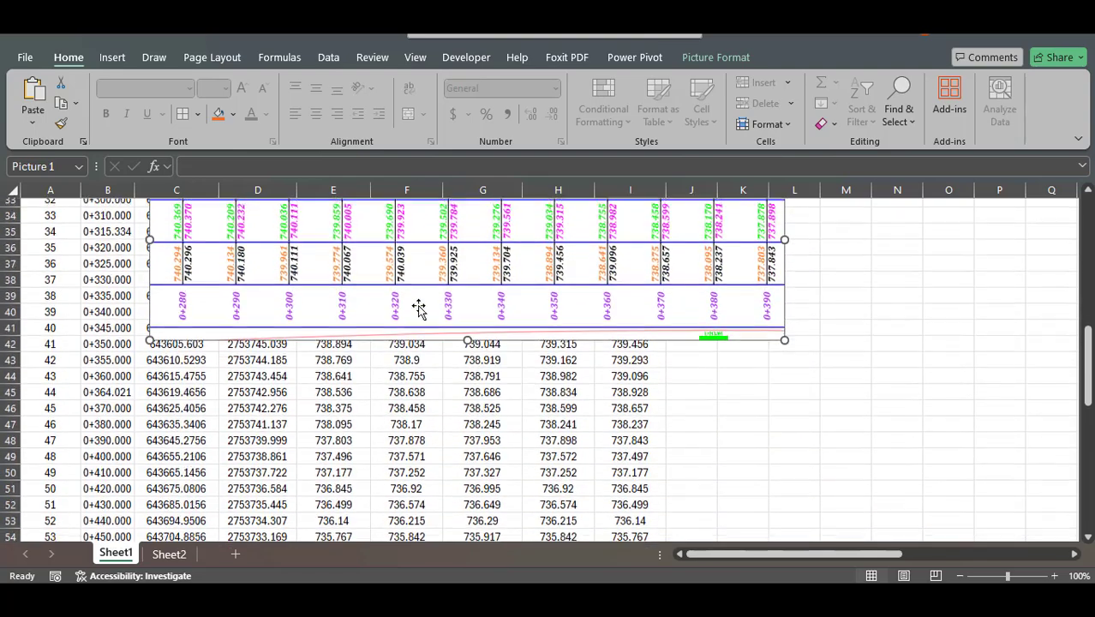
{"action": "left_click_drag", "start_coordinate": [418, 309], "coordinate": [311, 464]}
{"action": "left_click", "coordinate": [11, 240]}
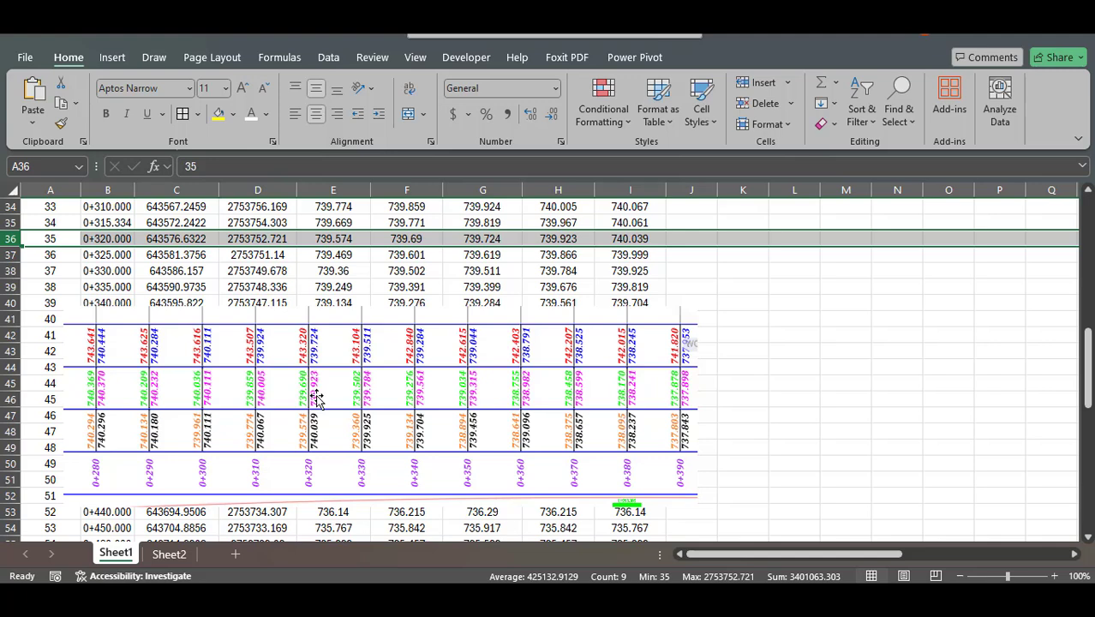
Show the 0+320 LEFT LANE-1 value in F36 as 739.690 and check its RIGHT EDGE and LEFT EDGE values
{"action": "left_click", "coordinate": [407, 242]}
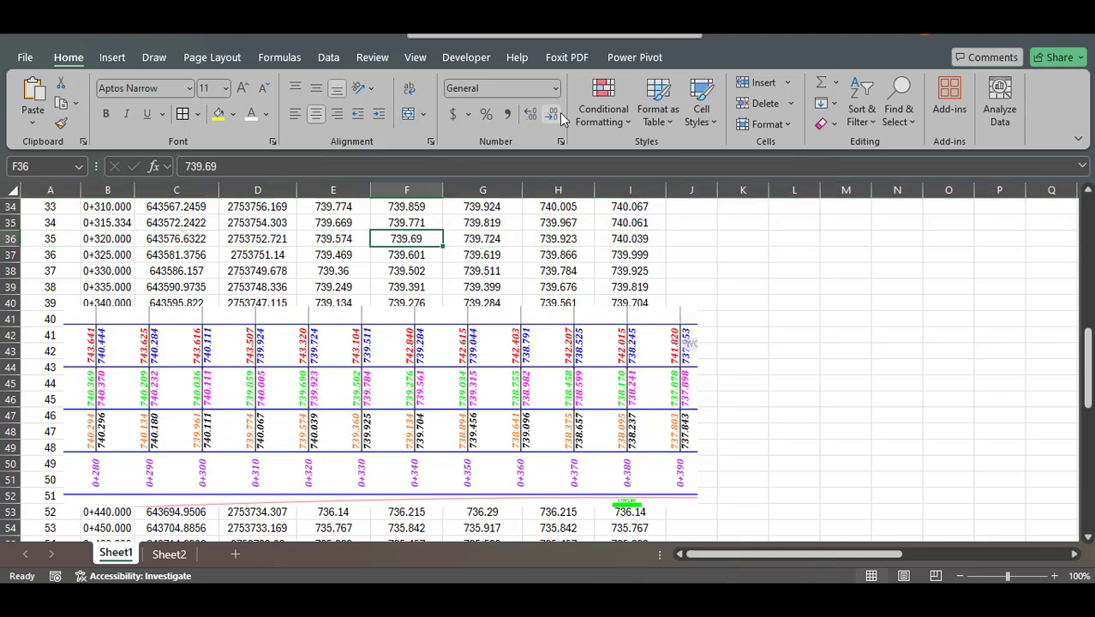
{"action": "left_click", "coordinate": [531, 114]}
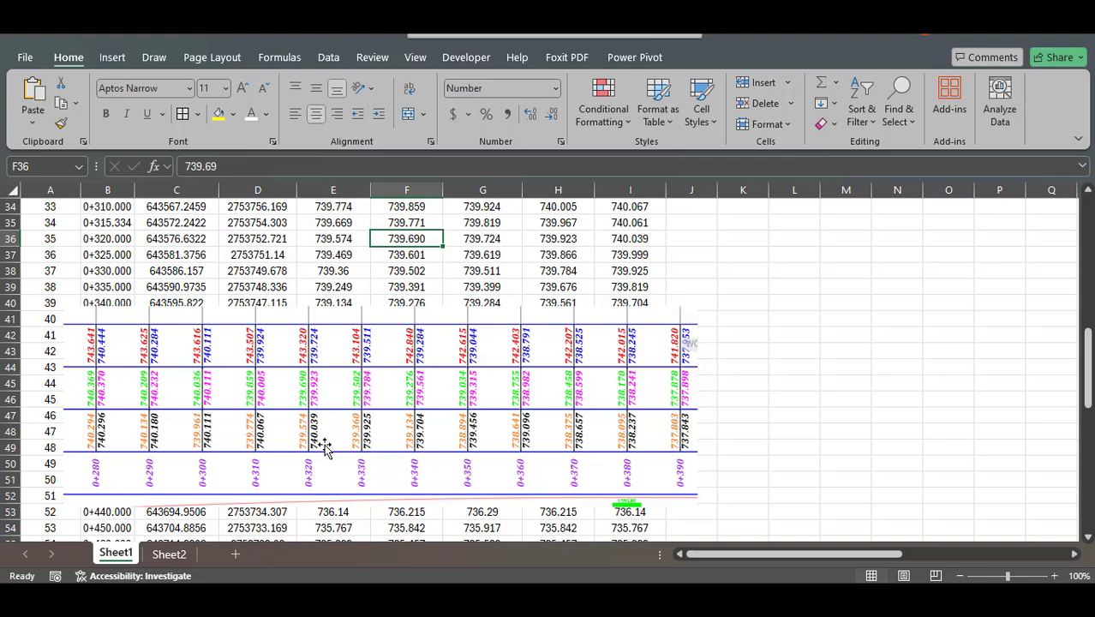
{"action": "left_click", "coordinate": [632, 243]}
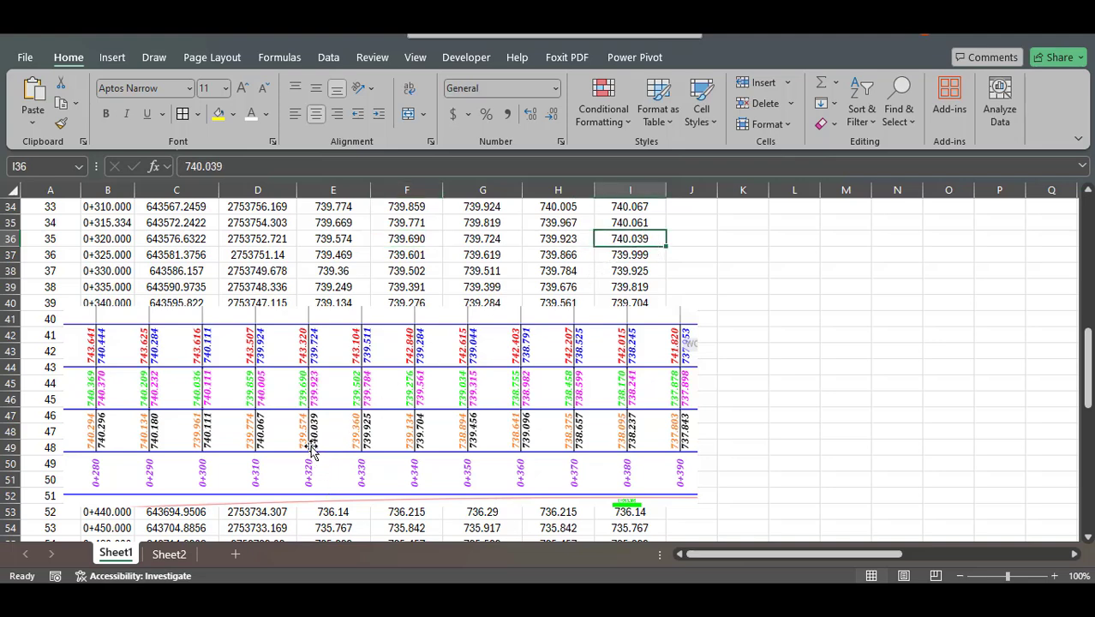
{"action": "left_click", "coordinate": [340, 236]}
Move the band-label picture below the 0+350 row to compare its elevations
{"action": "left_click", "coordinate": [11, 239]}
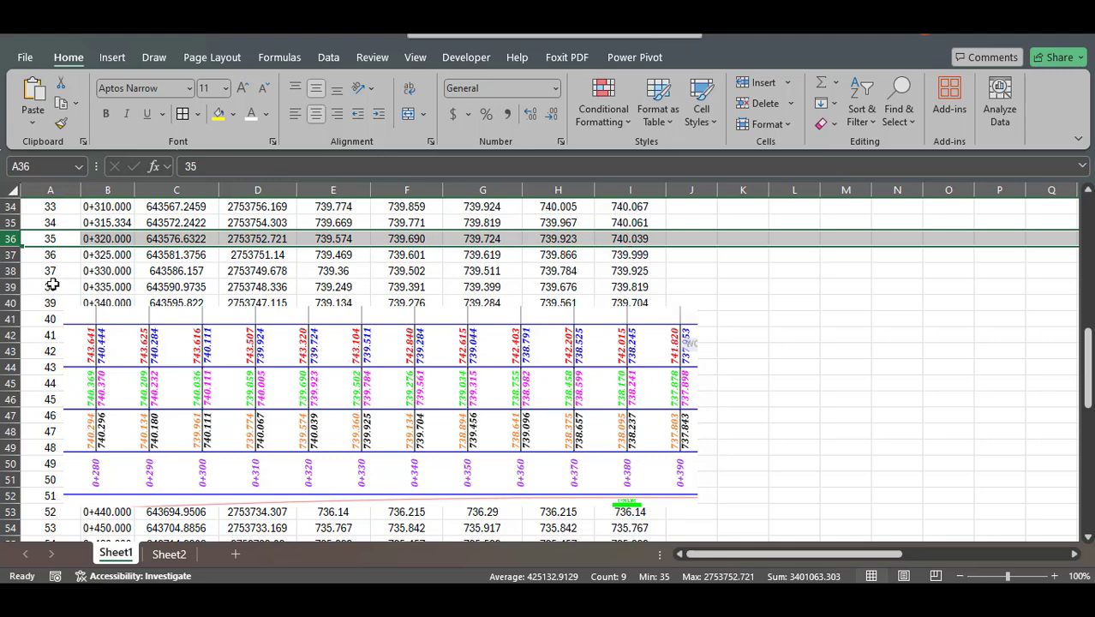
{"action": "left_click_drag", "start_coordinate": [60, 283], "coordinate": [114, 338]}
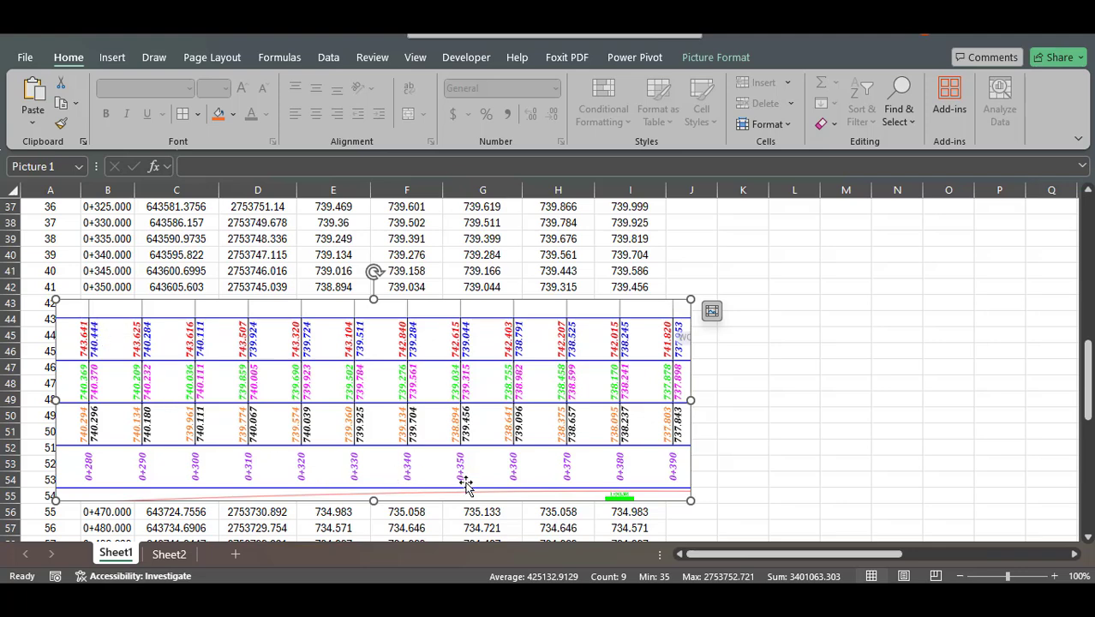
{"action": "left_click", "coordinate": [10, 286]}
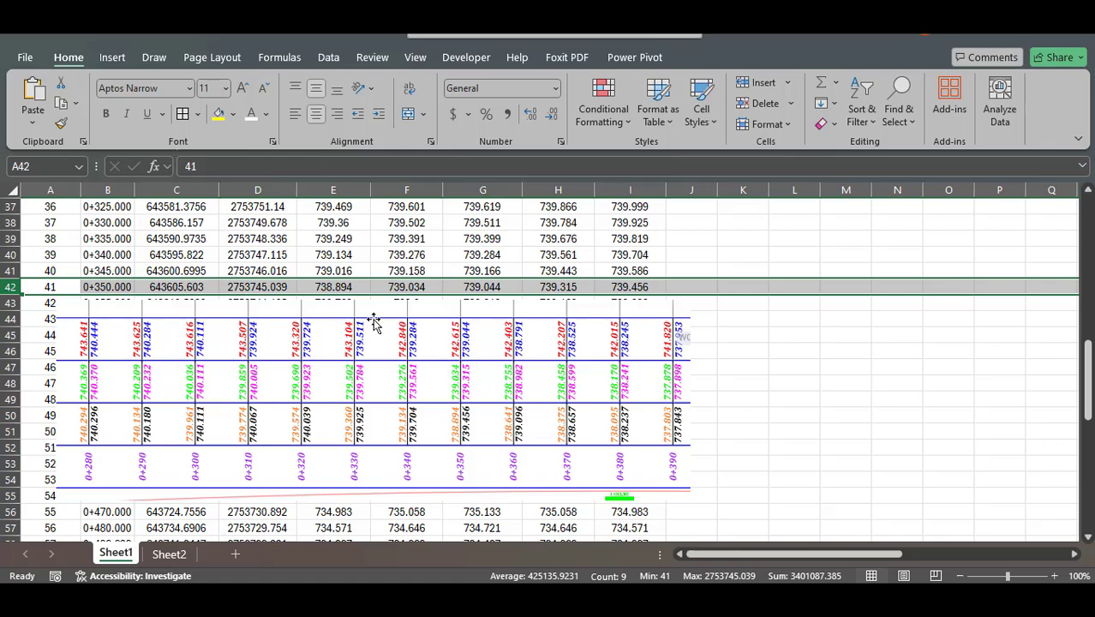
Delete the band-label picture and return to the top of the elevation table
{"action": "left_click", "coordinate": [472, 380]}
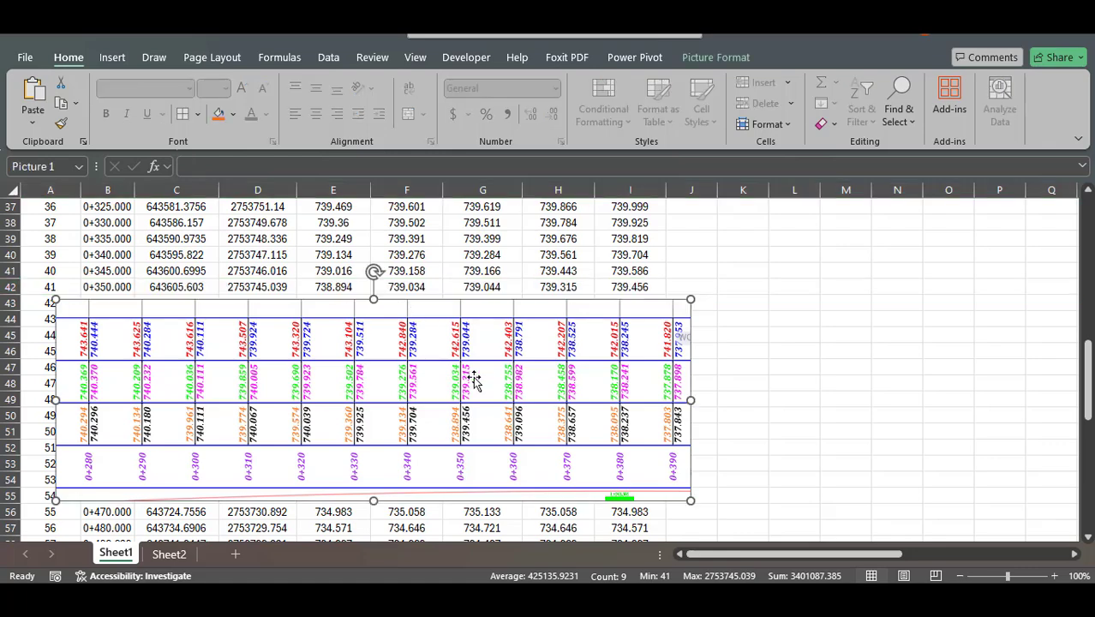
{"action": "key", "text": "Delete"}
{"action": "left_click", "coordinate": [708, 382]}
{"action": "scroll", "coordinate": [416, 367], "scroll_direction": "up", "scroll_amount": 5}
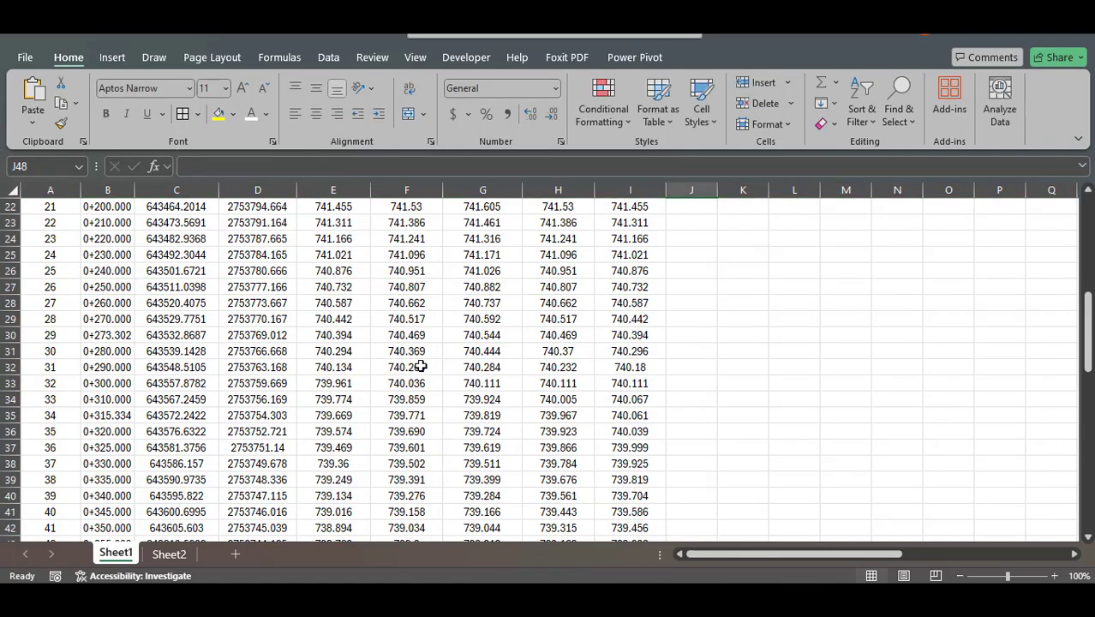
{"action": "scroll", "coordinate": [451, 346], "scroll_direction": "up", "scroll_amount": 7}
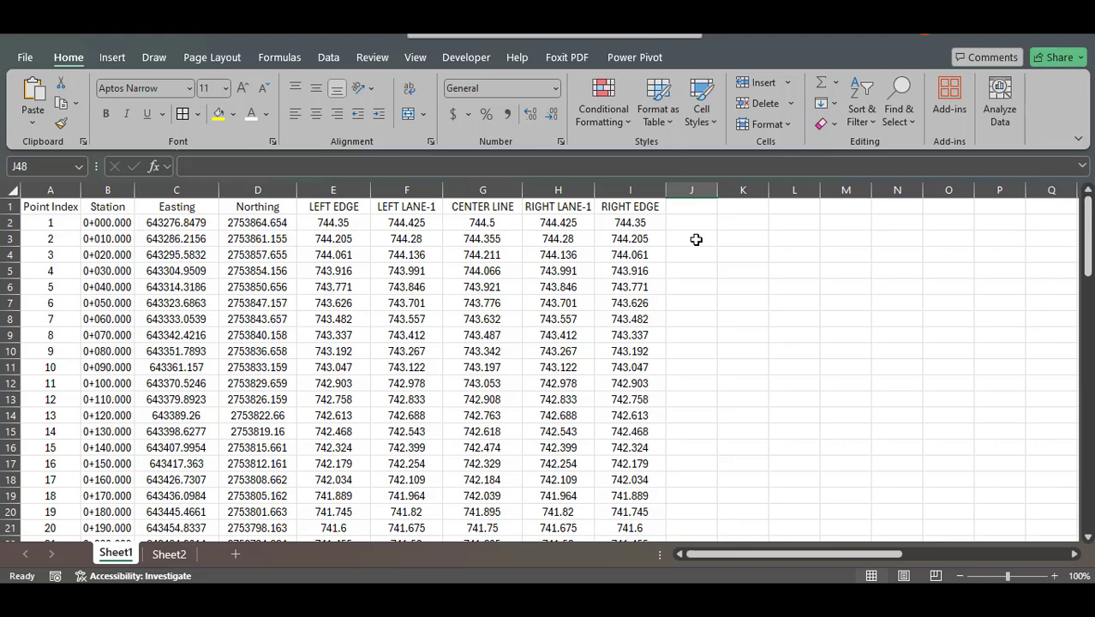